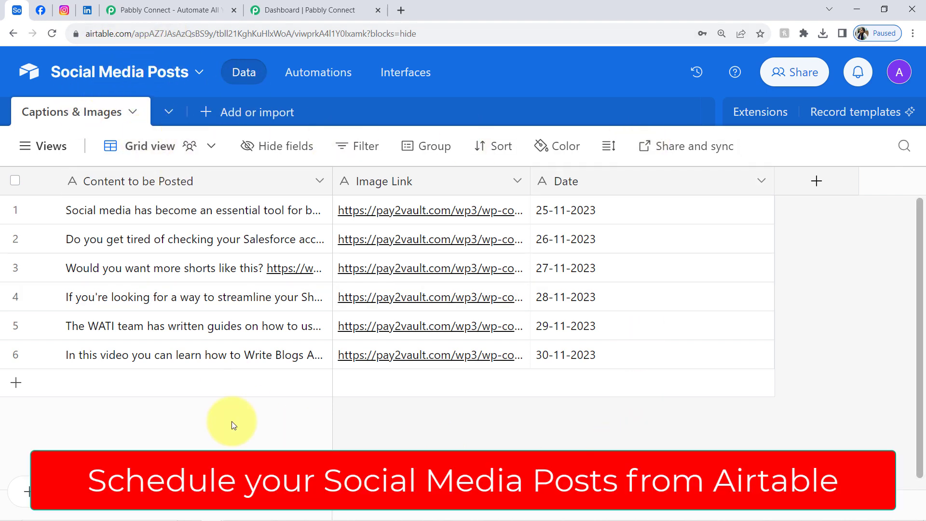
- Point out the Airtable table's Content to be Posted, Image Link and Date columns
{"action": "left_click", "coordinate": [138, 182]}
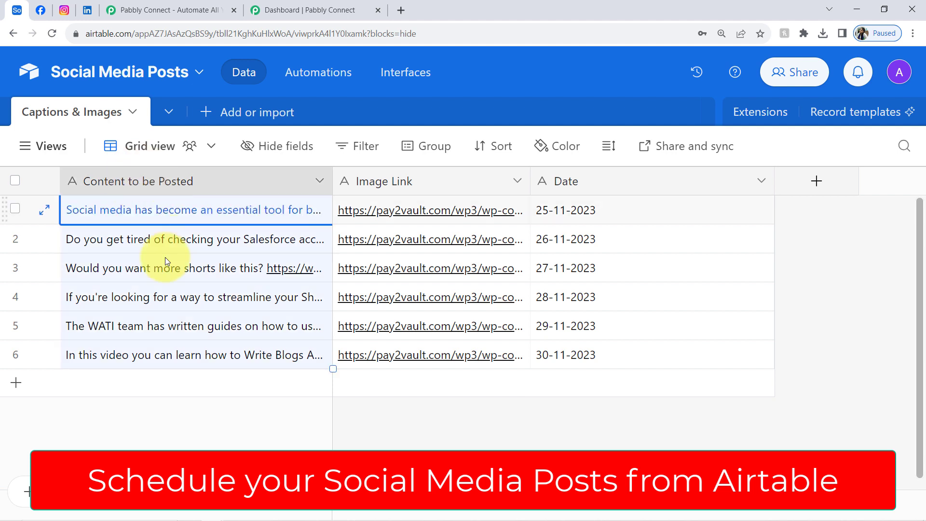
{"action": "left_click", "coordinate": [361, 180]}
{"action": "left_click", "coordinate": [569, 180]}
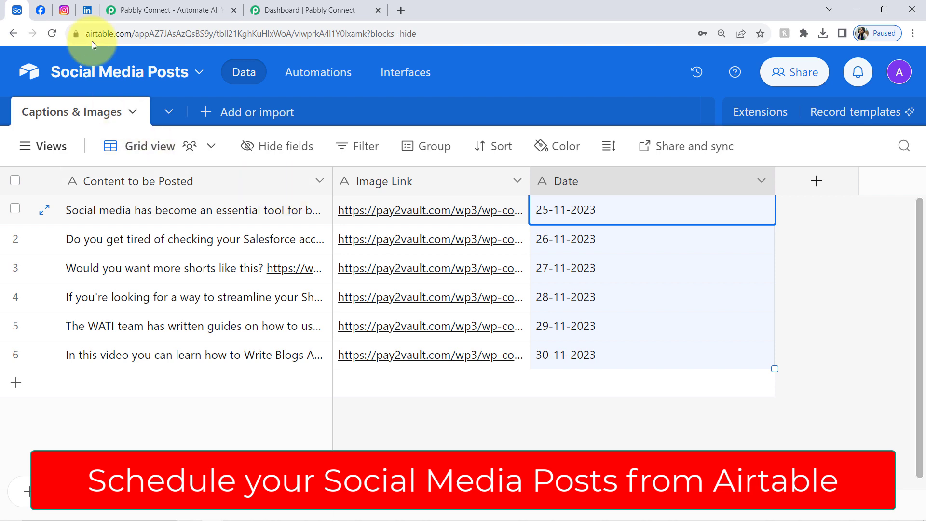
- Show the existing posts on the Facebook Page, Instagram profile and LinkedIn activity, then return to Airtable
{"action": "left_click", "coordinate": [39, 10]}
{"action": "left_click", "coordinate": [64, 11]}
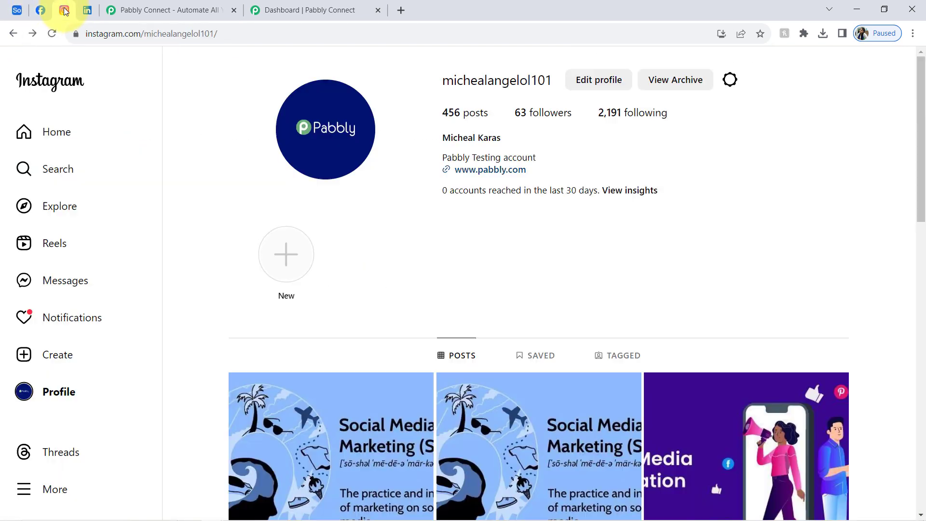
{"action": "left_click", "coordinate": [88, 11]}
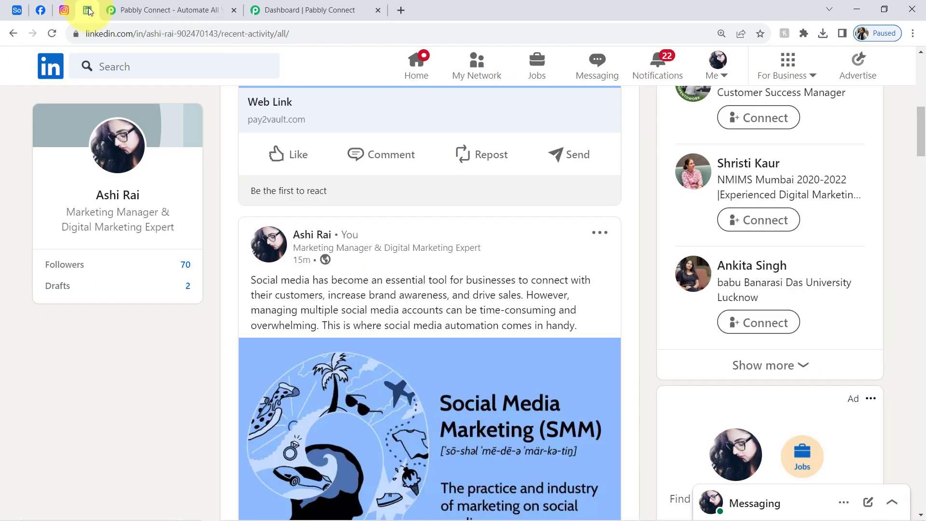
{"action": "left_click", "coordinate": [17, 10]}
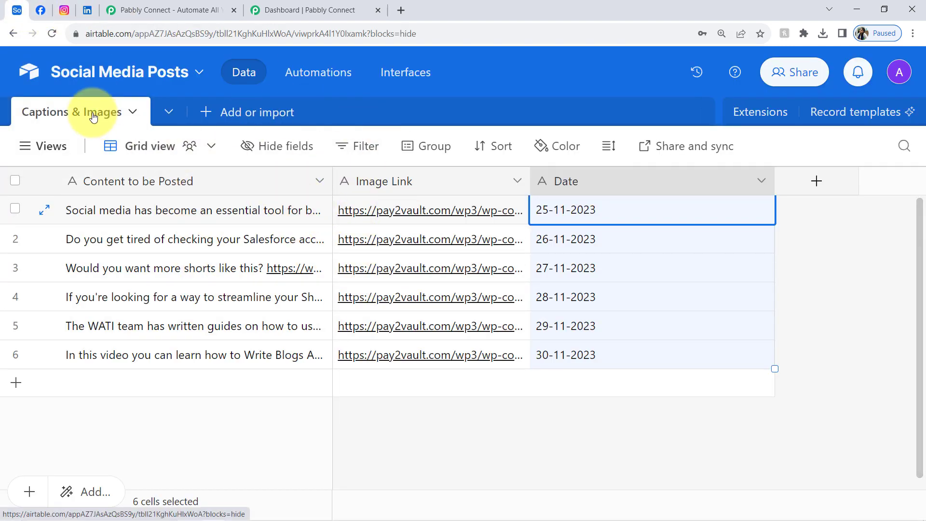
- Glance at the Facebook, Instagram and LinkedIn feeds again, then open the Pabbly Connect website
{"action": "left_click", "coordinate": [41, 14]}
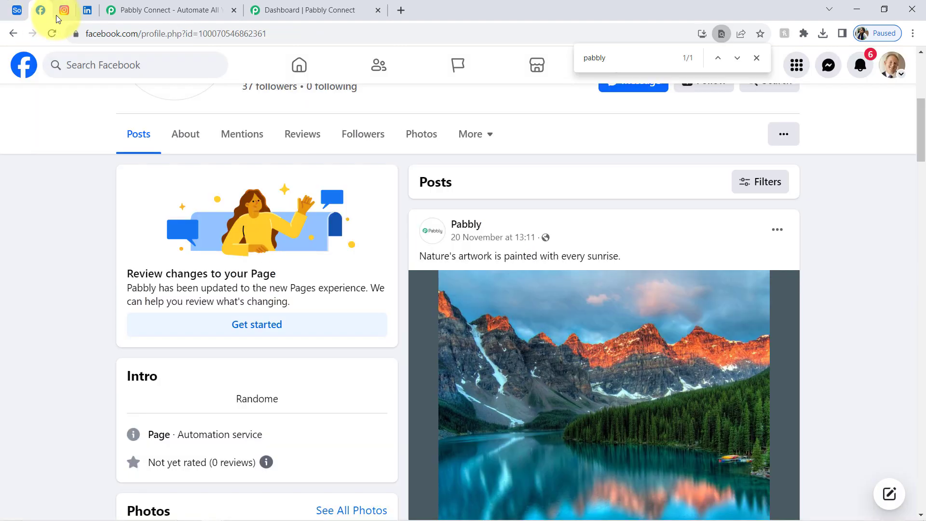
{"action": "left_click", "coordinate": [64, 14]}
{"action": "left_click", "coordinate": [87, 12]}
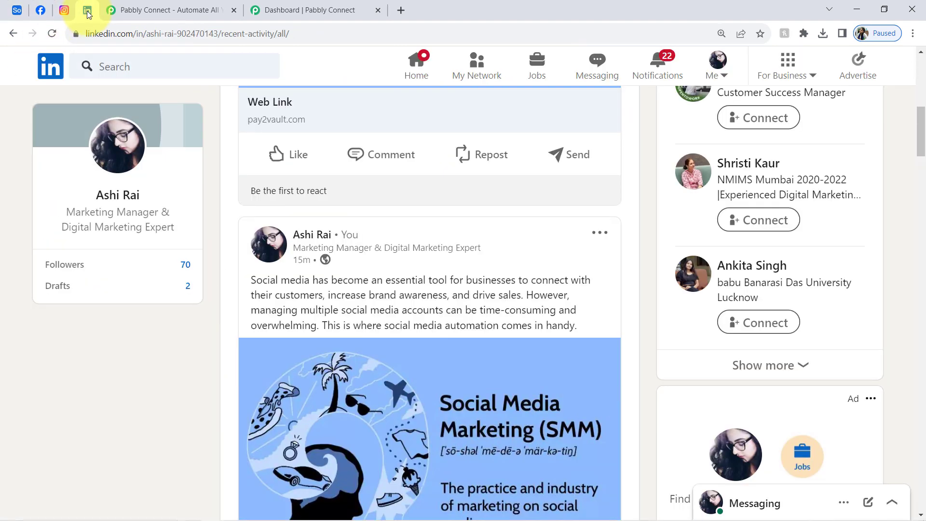
{"action": "left_click", "coordinate": [132, 4]}
{"action": "left_click_drag", "start_coordinate": [107, 32], "coordinate": [198, 27]}
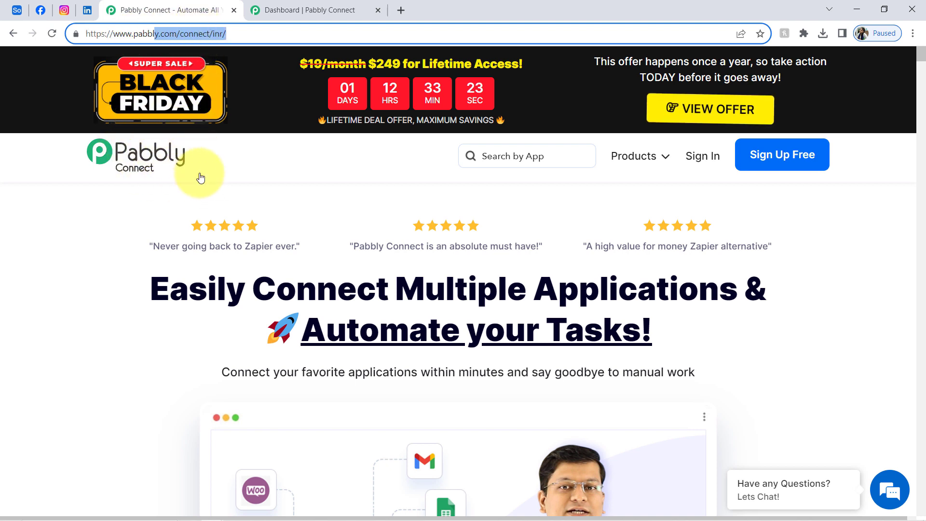
- Highlight the homepage headline words Connect, Applications, Automate and Tasks
{"action": "left_click_drag", "start_coordinate": [208, 289], "coordinate": [577, 368]}
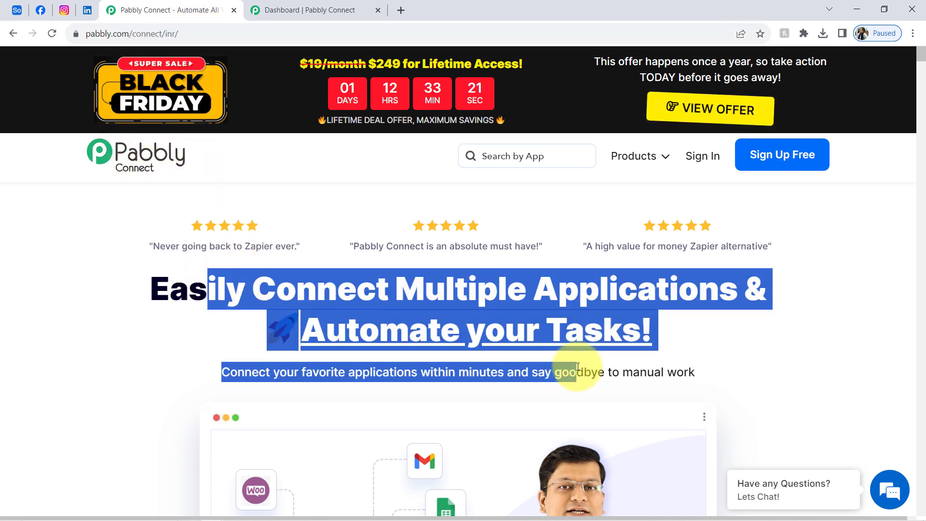
{"action": "left_click", "coordinate": [472, 310]}
{"action": "double_click", "coordinate": [301, 279]}
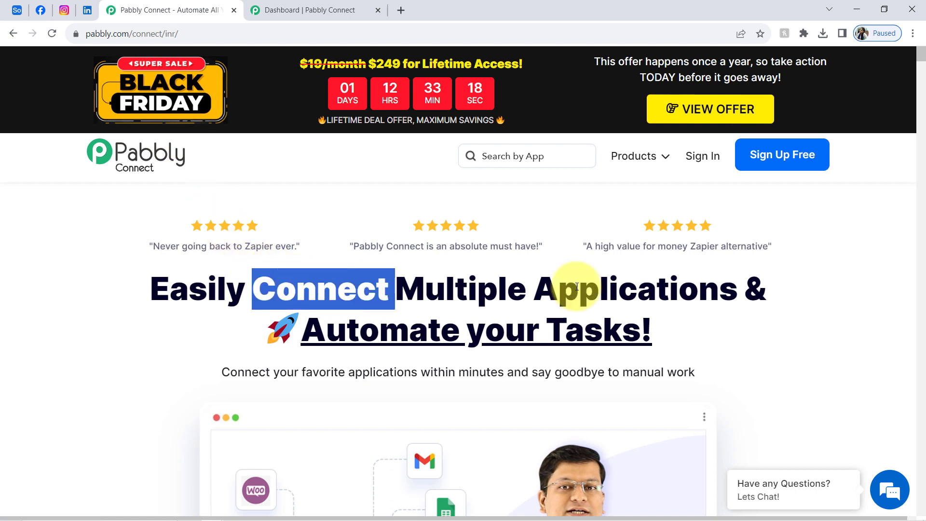
{"action": "double_click", "coordinate": [641, 286]}
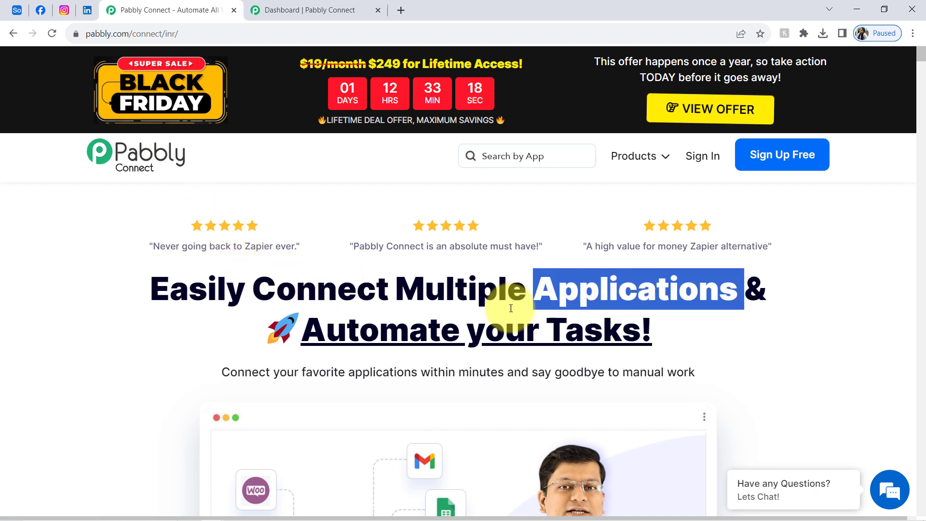
{"action": "double_click", "coordinate": [434, 328]}
{"action": "double_click", "coordinate": [564, 331]}
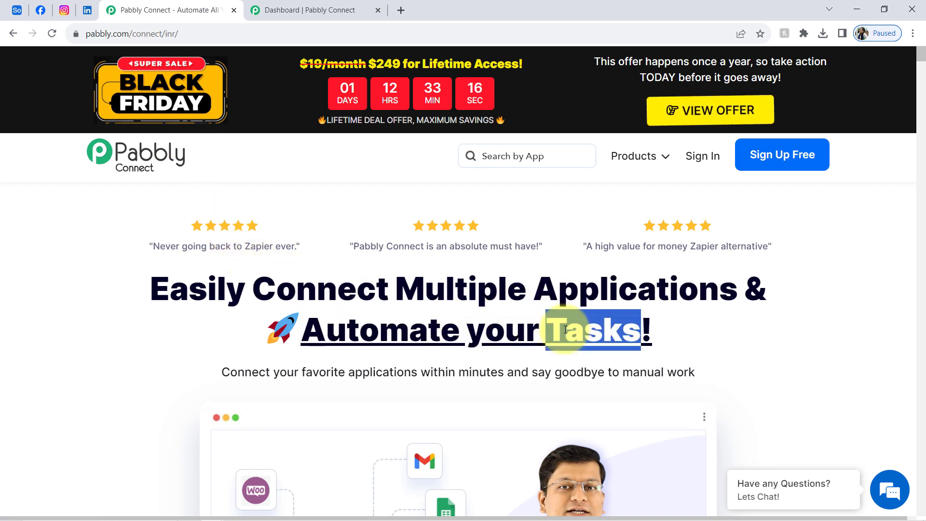
- Peek at the dashboard tab, then return to the homepage and clear the highlight
{"action": "left_click", "coordinate": [333, 6]}
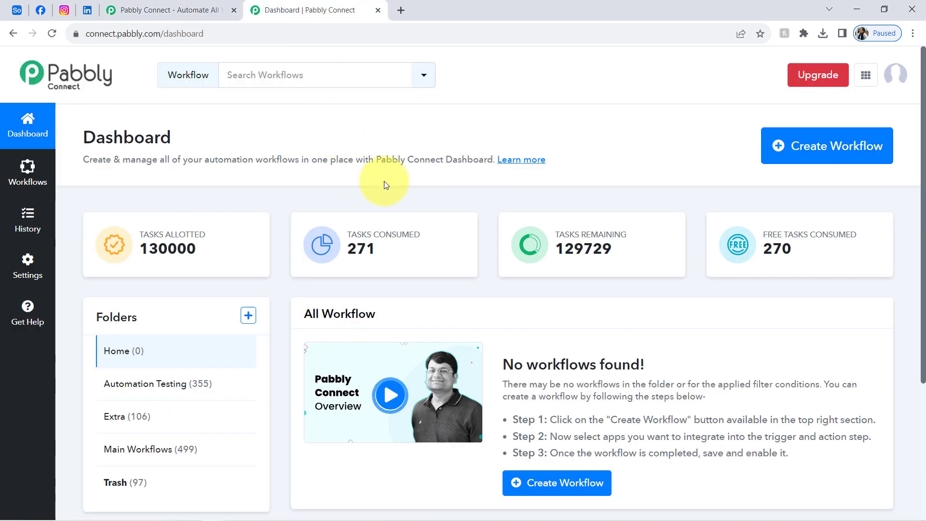
{"action": "left_click", "coordinate": [913, 33]}
{"action": "key", "text": "Escape"}
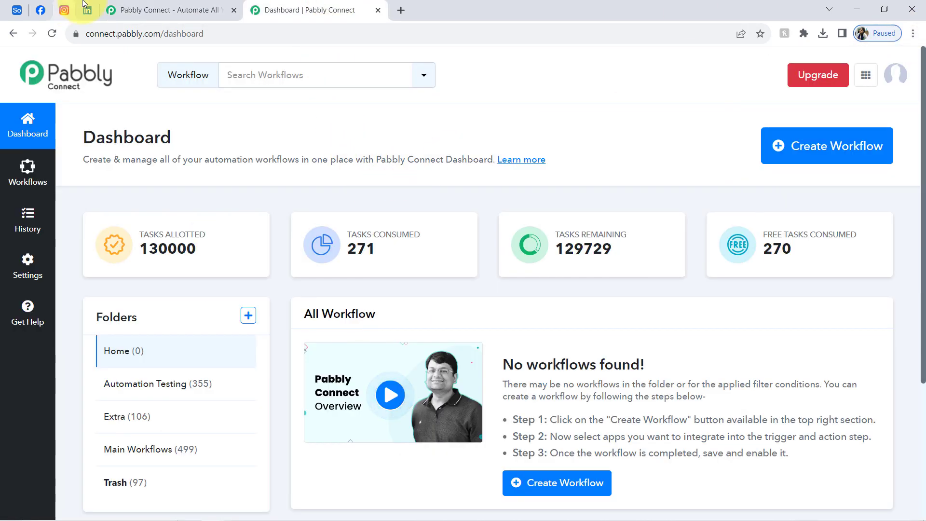
{"action": "left_click", "coordinate": [169, 10]}
{"action": "left_click", "coordinate": [419, 309]}
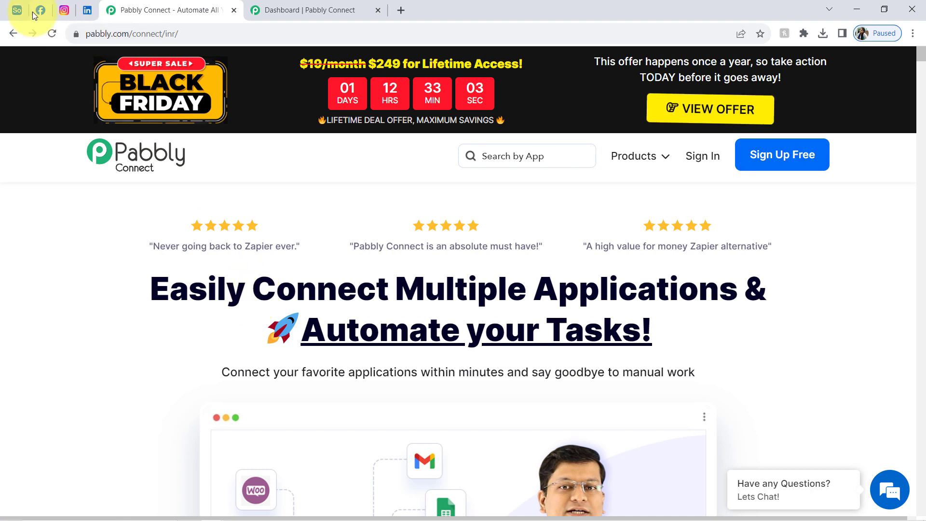
- Switch from Airtable to the Pabbly Connect Dashboard and highlight its heading
{"action": "left_click", "coordinate": [17, 9]}
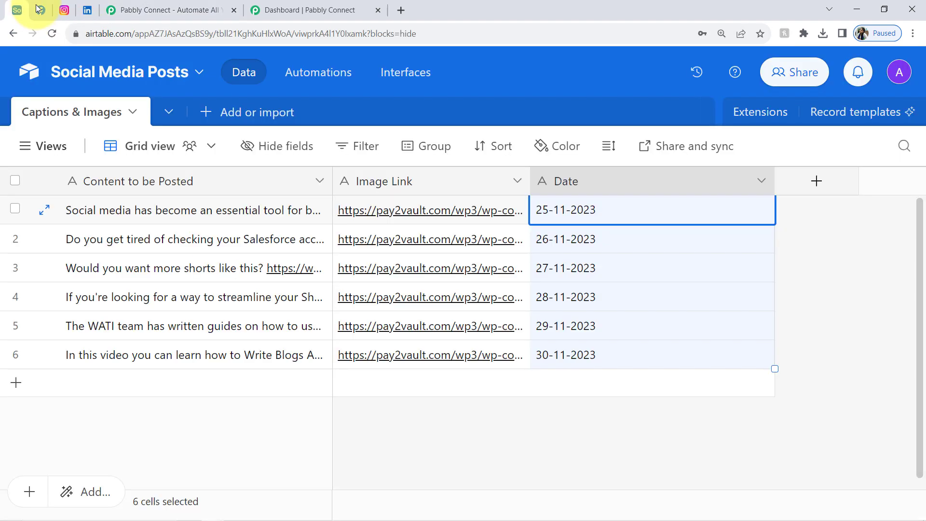
{"action": "left_click", "coordinate": [265, 4]}
{"action": "double_click", "coordinate": [129, 137]}
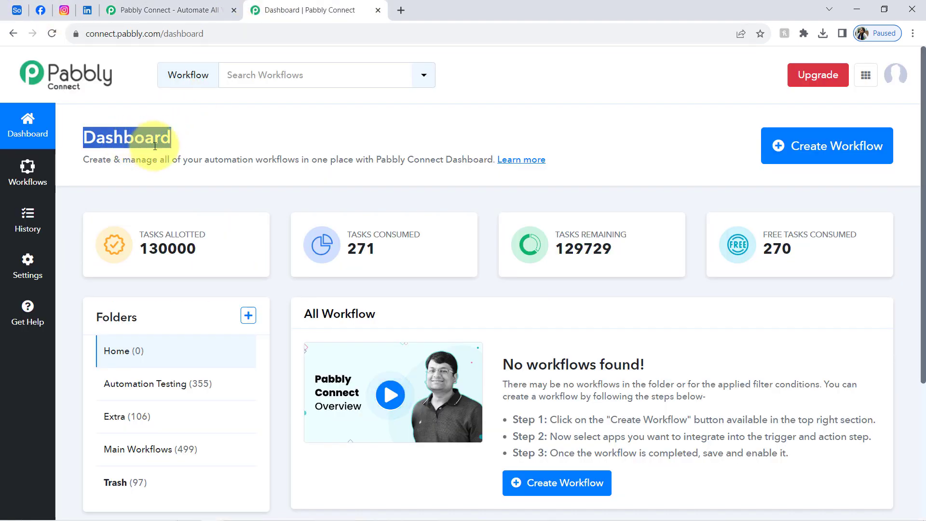
- Create the workflow 'Schedule Social Media Post from Airtable' in the Main Workflows folder
{"action": "left_click", "coordinate": [796, 143]}
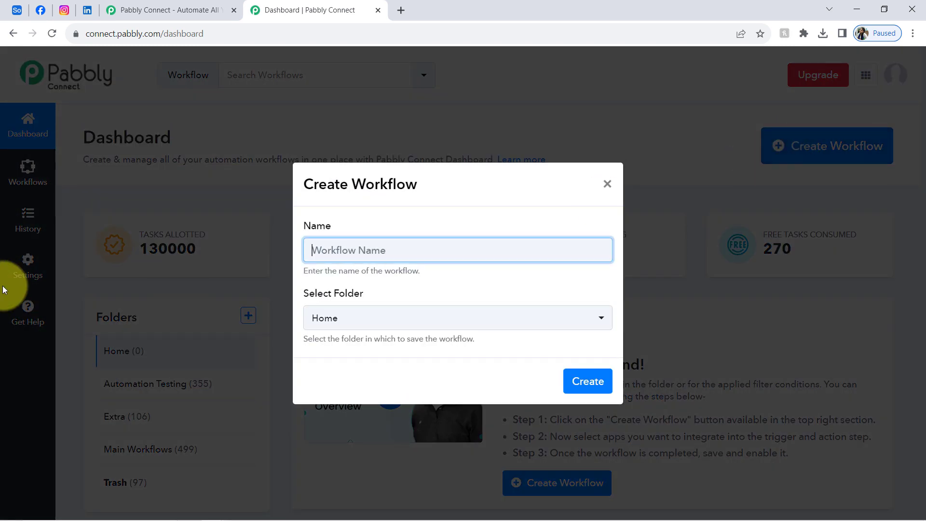
{"action": "type", "text": "Schedule Social Media Post from Airtable"}
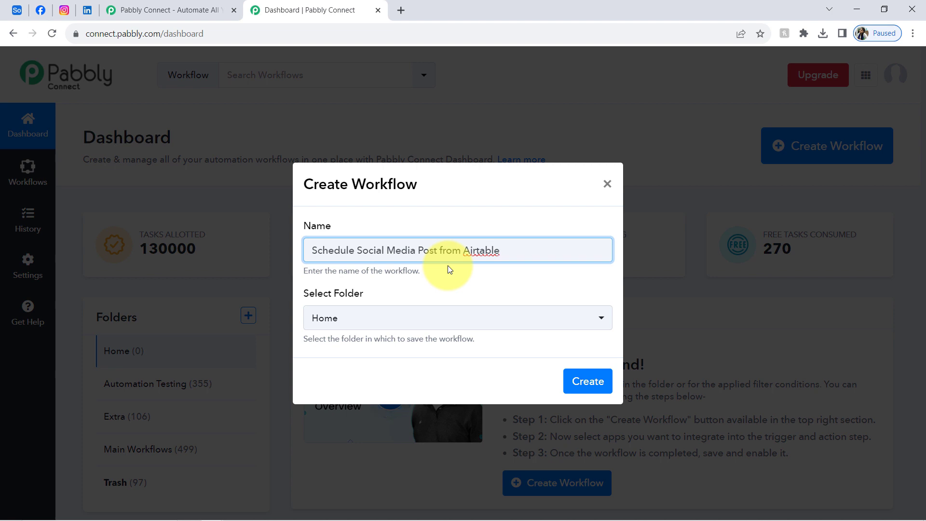
{"action": "left_click_drag", "start_coordinate": [340, 251], "coordinate": [430, 252]}
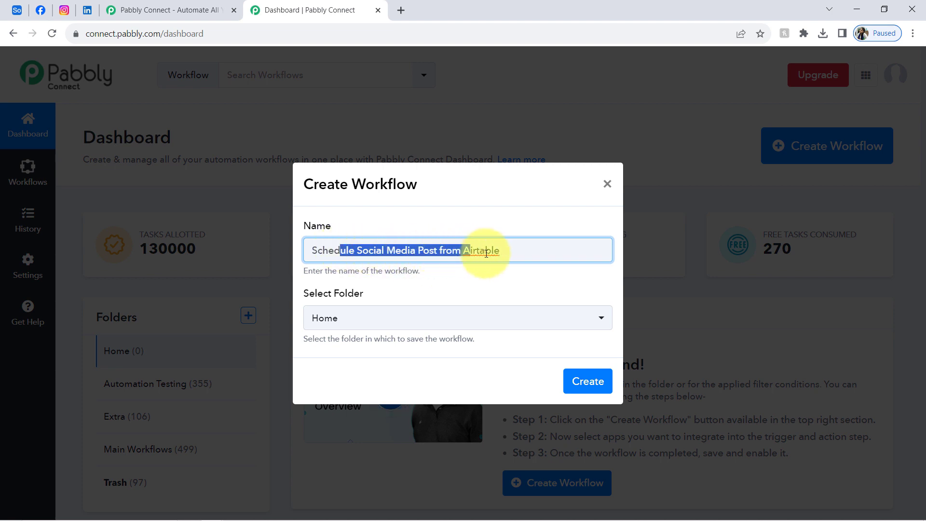
{"action": "left_click", "coordinate": [524, 255]}
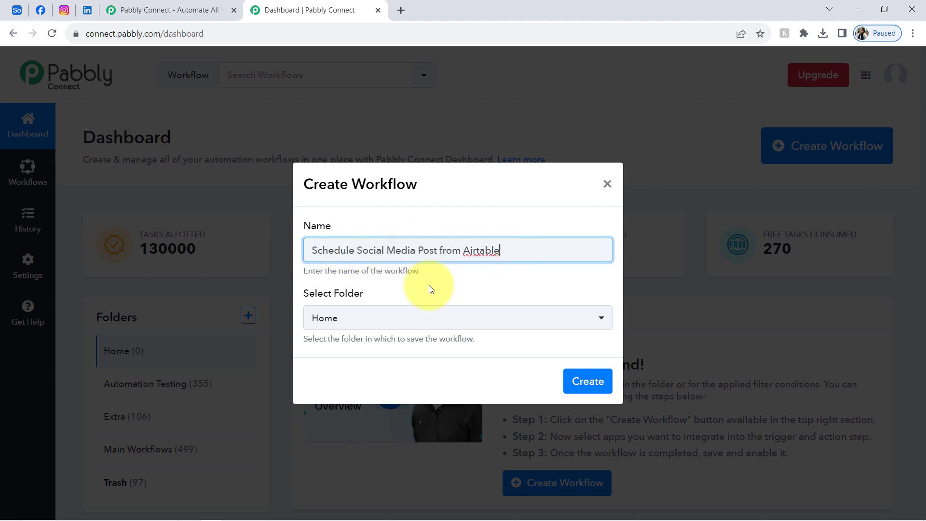
{"action": "left_click", "coordinate": [353, 317]}
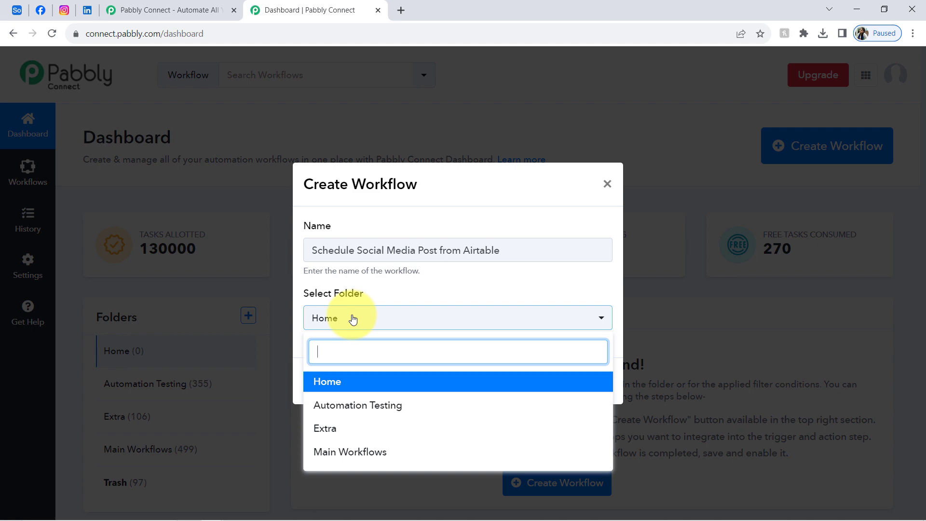
{"action": "left_click", "coordinate": [348, 452]}
{"action": "left_click", "coordinate": [582, 379]}
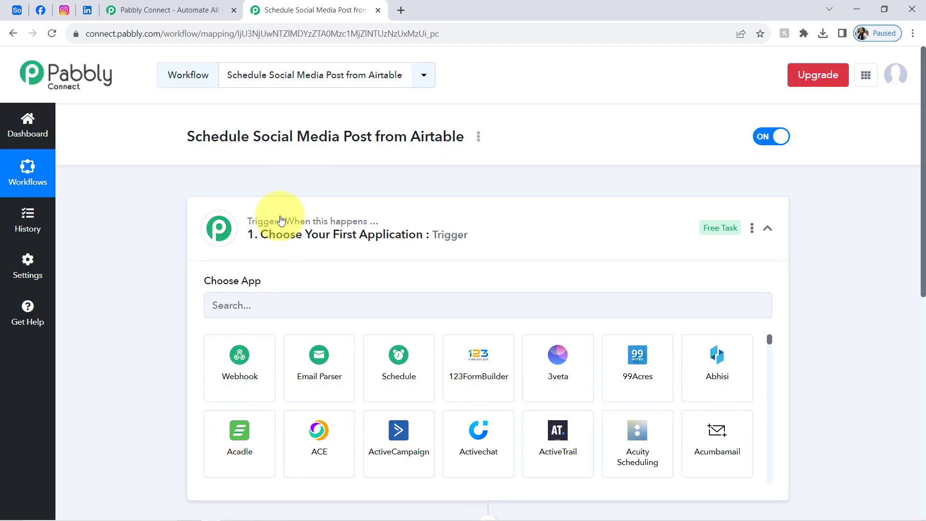
- Search the trigger app list for 'sche' to show Schedule, Acuity Scheduling and DaySchedule
{"action": "left_click", "coordinate": [270, 218]}
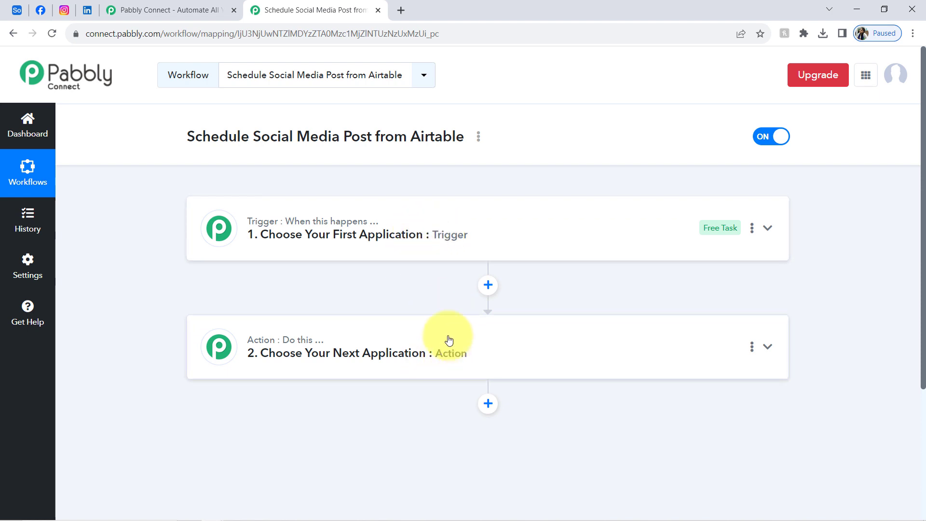
{"action": "left_click", "coordinate": [415, 242]}
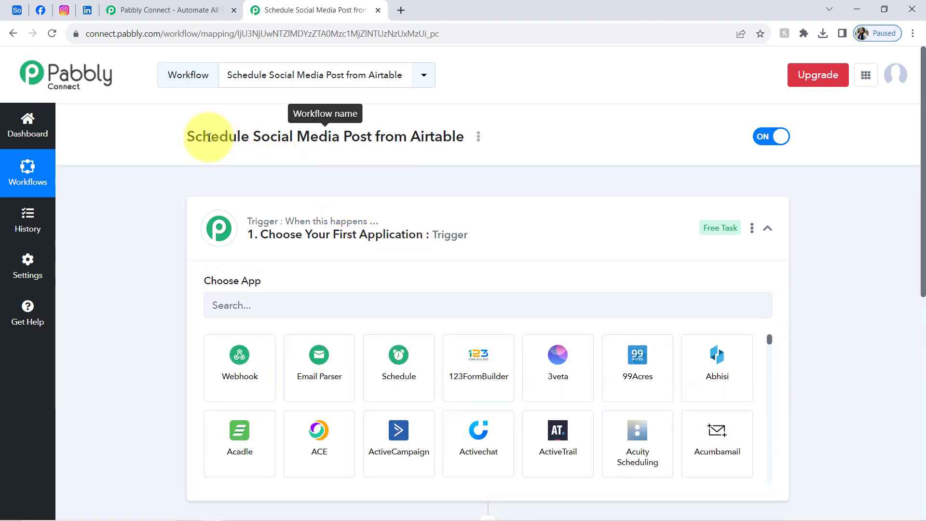
{"action": "left_click_drag", "start_coordinate": [211, 136], "coordinate": [422, 139]}
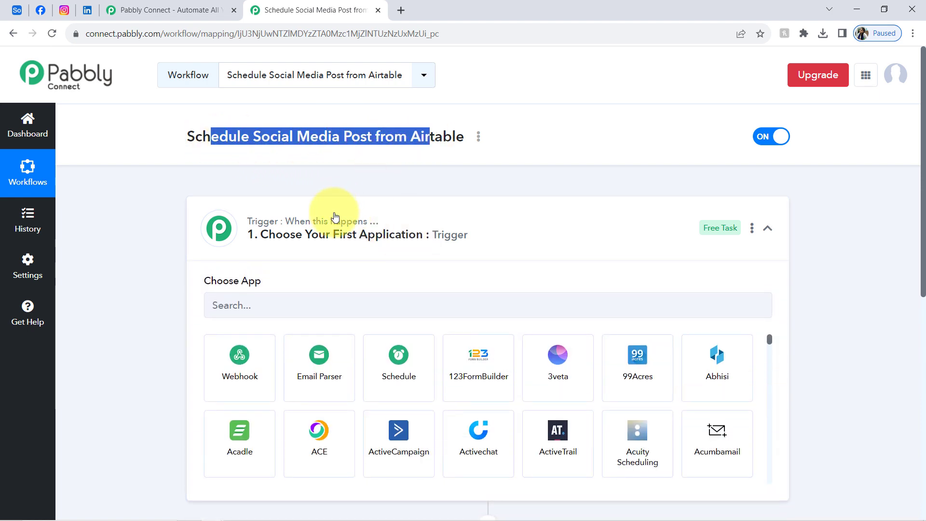
{"action": "left_click", "coordinate": [246, 304]}
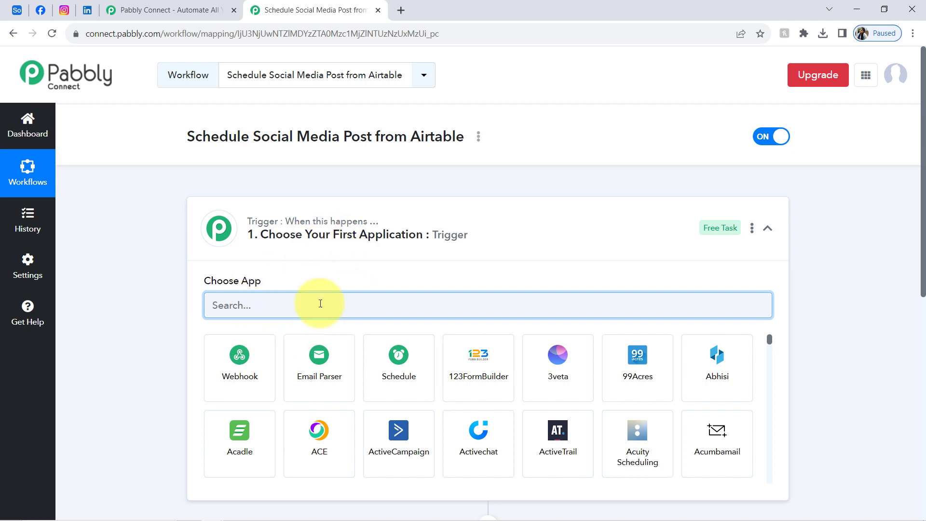
{"action": "type", "text": "sched"}
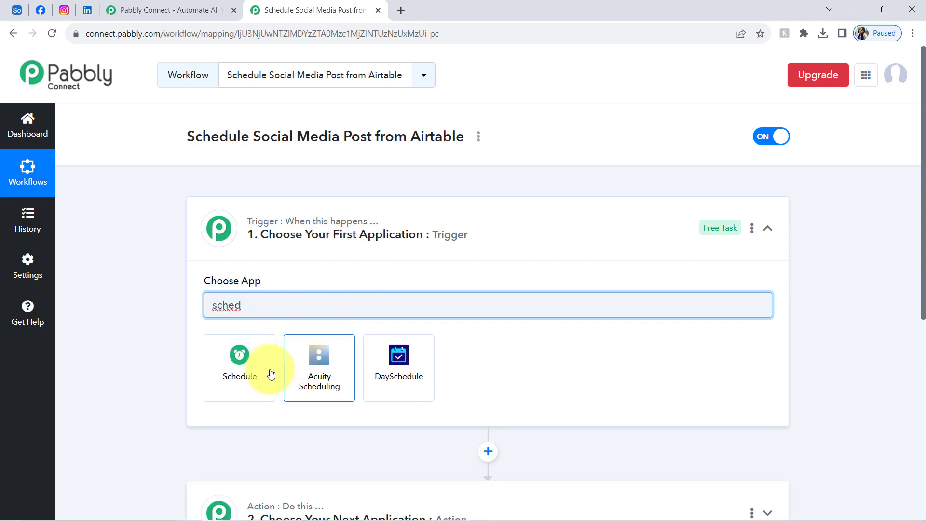
- Choose Schedule as the trigger app and set it to run every day
{"action": "left_click", "coordinate": [262, 372]}
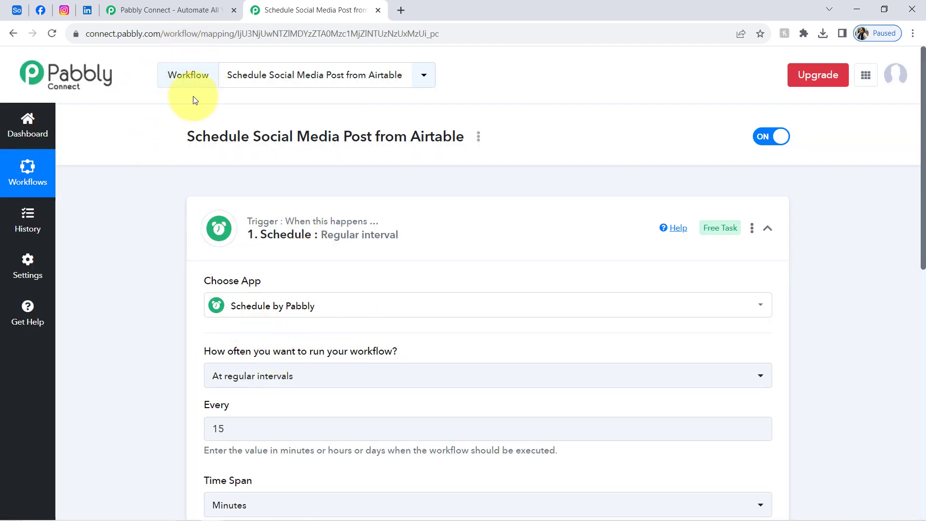
{"action": "left_click_drag", "start_coordinate": [921, 178], "coordinate": [923, 245]}
{"action": "mouse_move", "coordinate": [235, 208]}
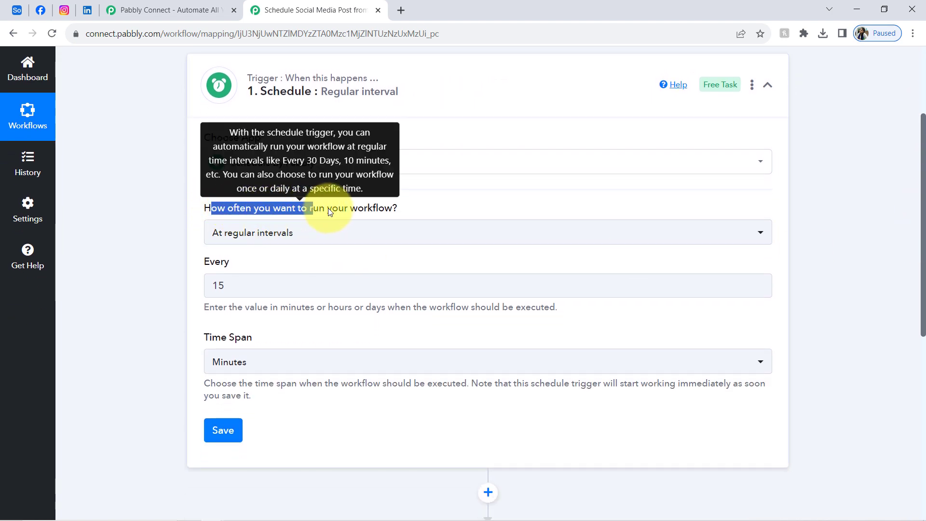
{"action": "left_click", "coordinate": [282, 236]}
{"action": "left_click", "coordinate": [217, 342]}
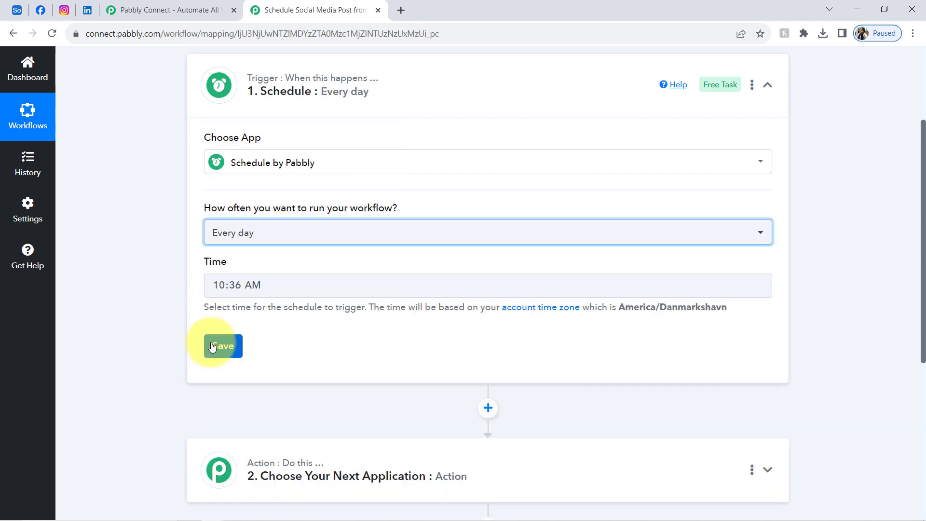
- Set the trigger time to 10:12 AM, save it and review the returned time
{"action": "left_click", "coordinate": [235, 289]}
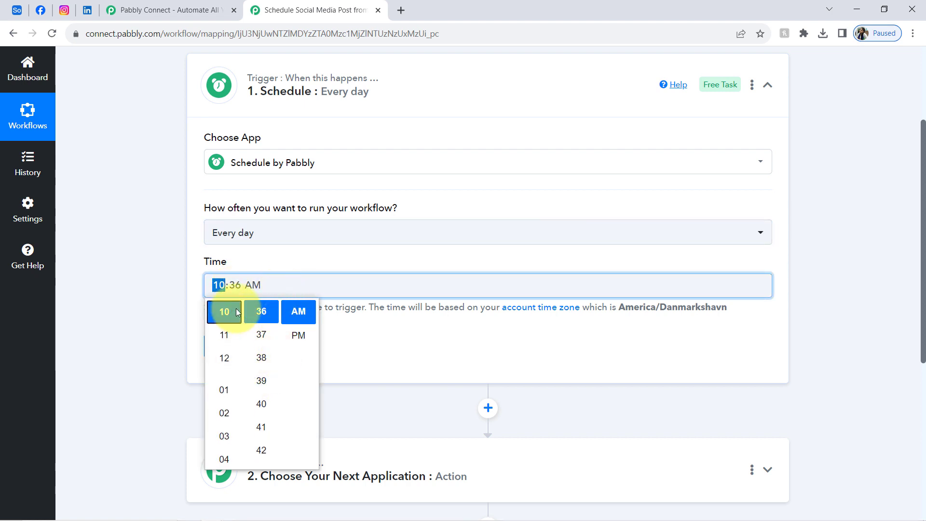
{"action": "scroll", "coordinate": [256, 349], "scroll_direction": "up", "scroll_amount": 5}
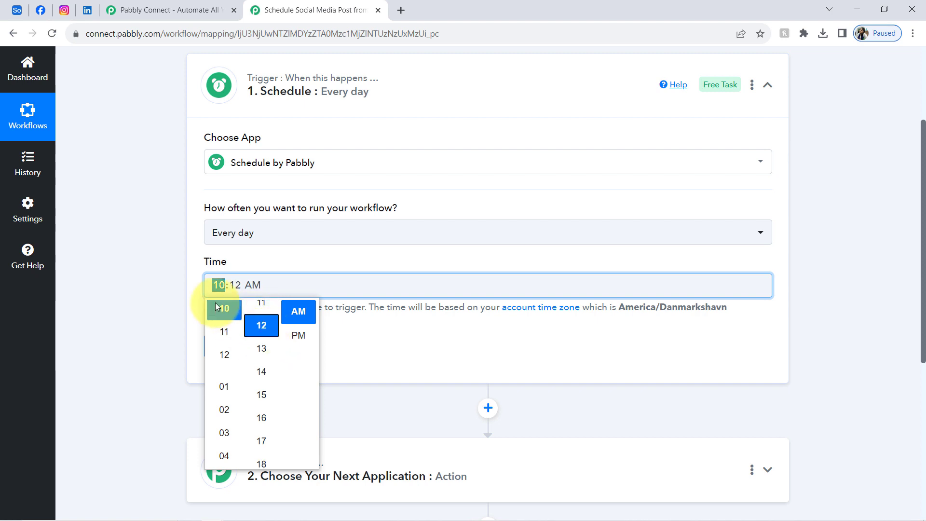
{"action": "left_click", "coordinate": [177, 305]}
{"action": "left_click", "coordinate": [222, 346]}
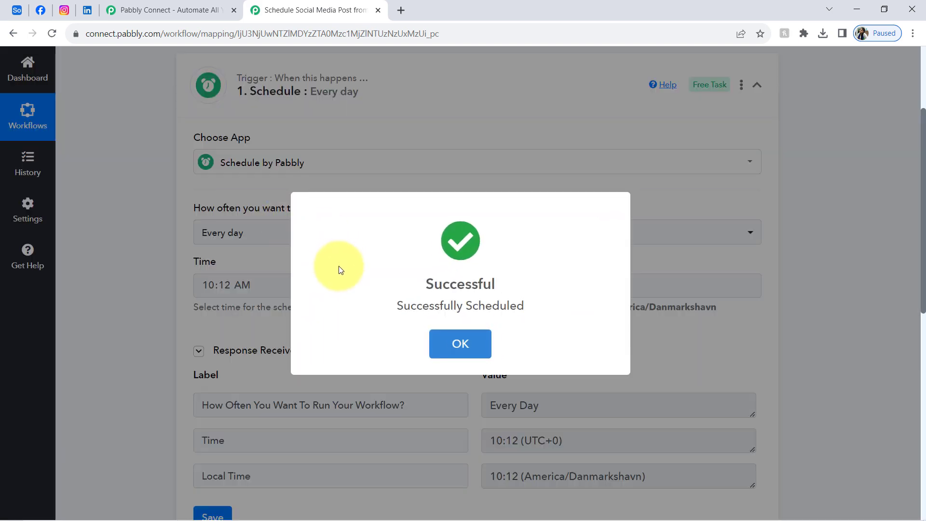
{"action": "left_click", "coordinate": [441, 336]}
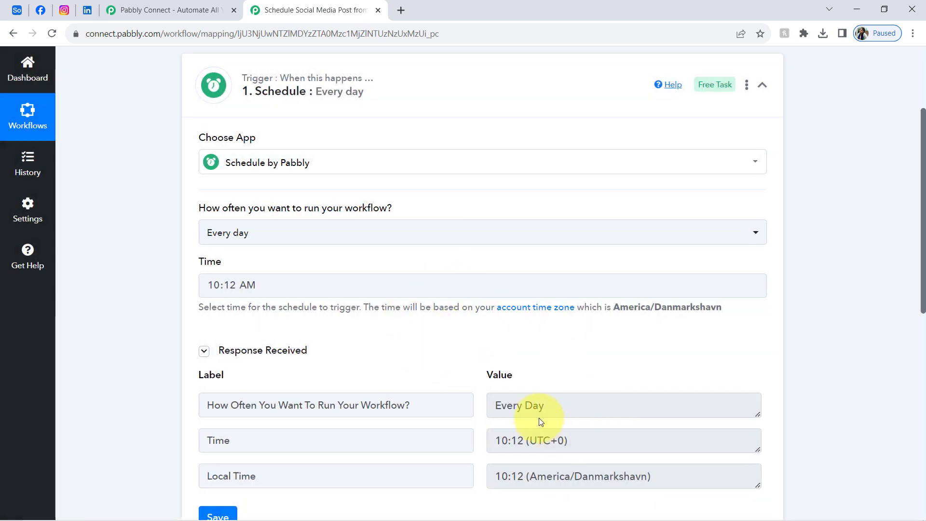
{"action": "left_click_drag", "start_coordinate": [507, 438], "coordinate": [568, 441]}
{"action": "left_click_drag", "start_coordinate": [524, 476], "coordinate": [630, 476]}
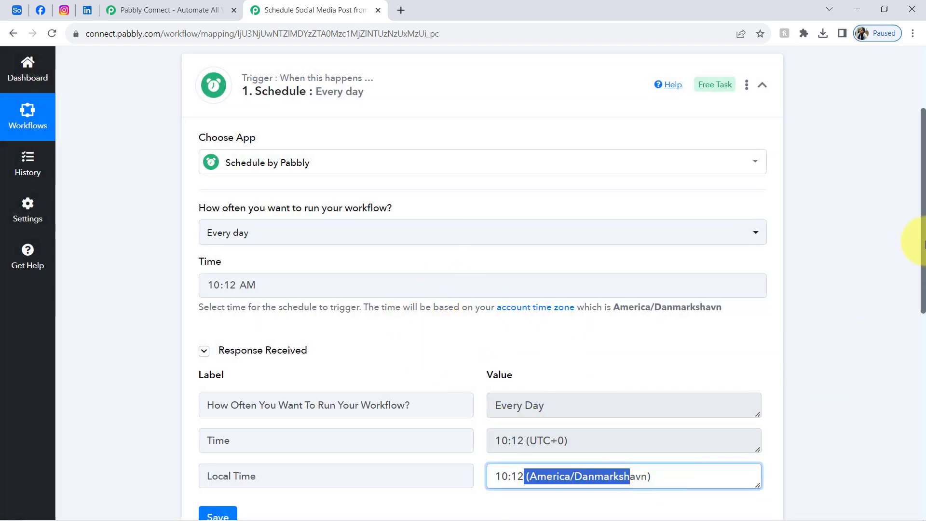
{"action": "left_click", "coordinate": [253, 87]}
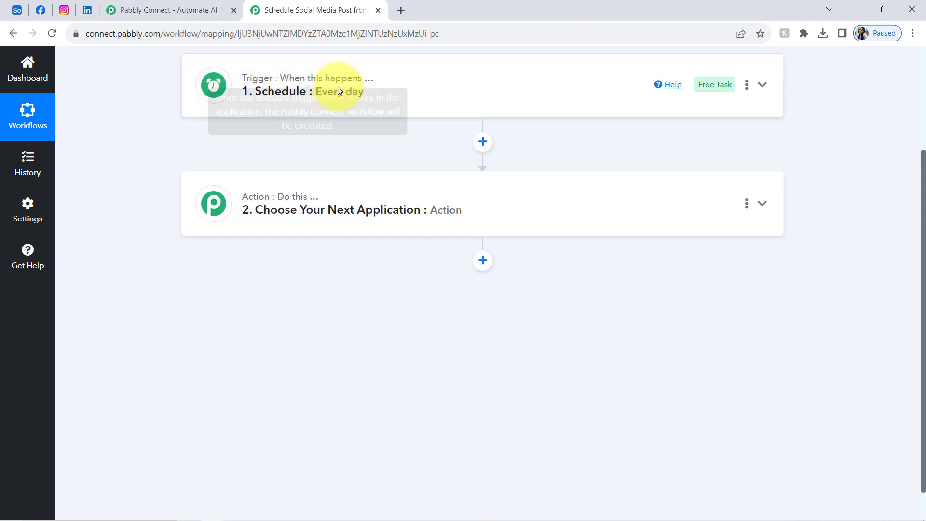
- Search 'date' and pick Date/Time Formatter by Pabbly for the second step
{"action": "left_click", "coordinate": [303, 213]}
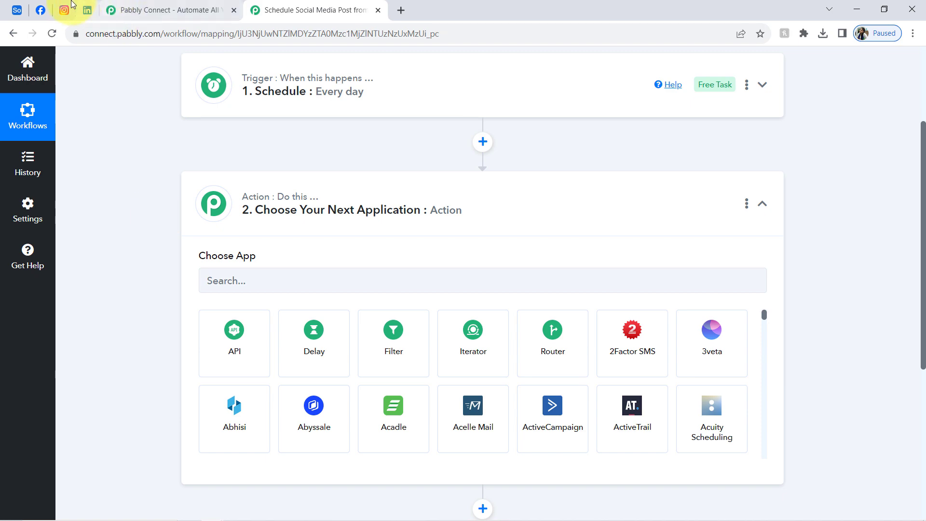
{"action": "left_click", "coordinate": [18, 9]}
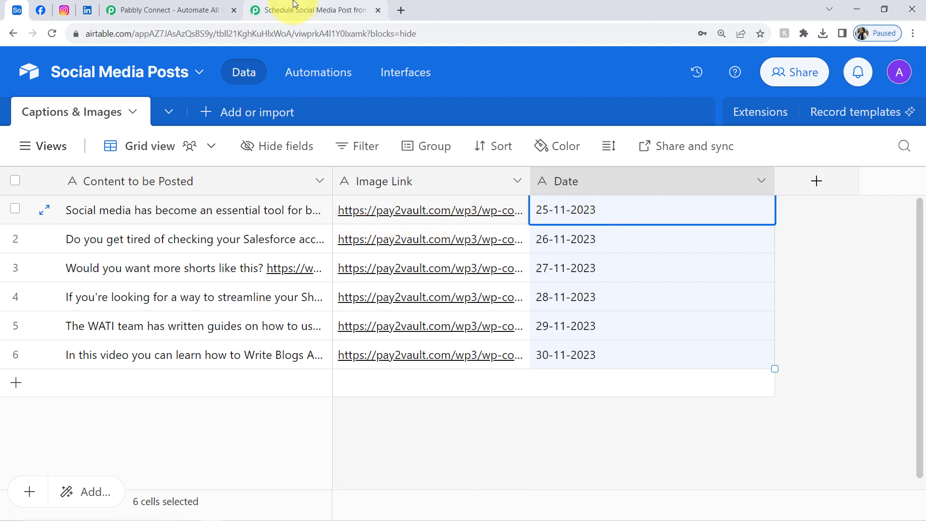
{"action": "left_click", "coordinate": [314, 10]}
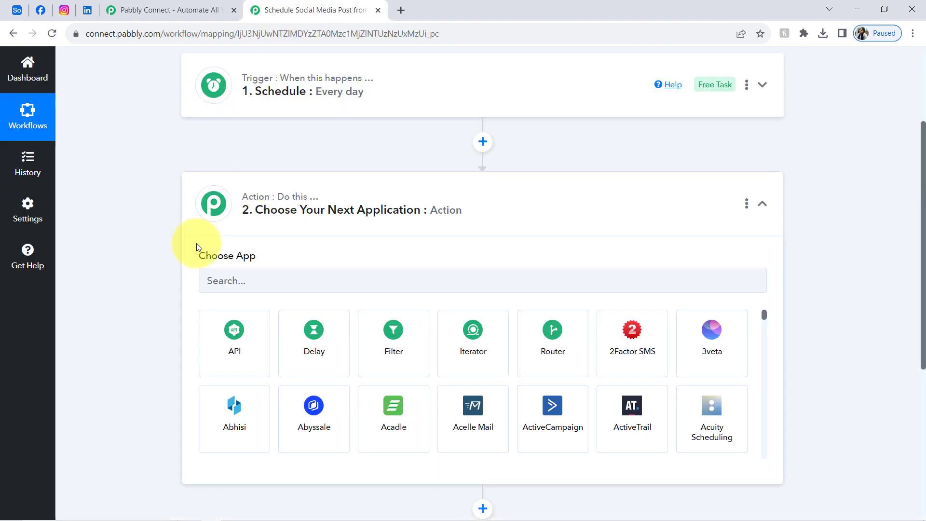
{"action": "left_click", "coordinate": [258, 286]}
{"action": "type", "text": "d"}
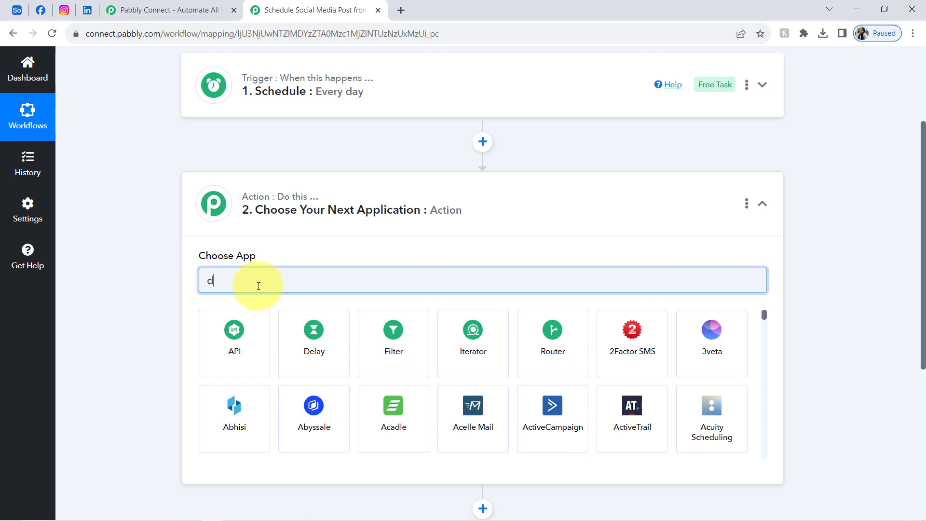
{"action": "type", "text": "ate"}
{"action": "left_click", "coordinate": [241, 343]}
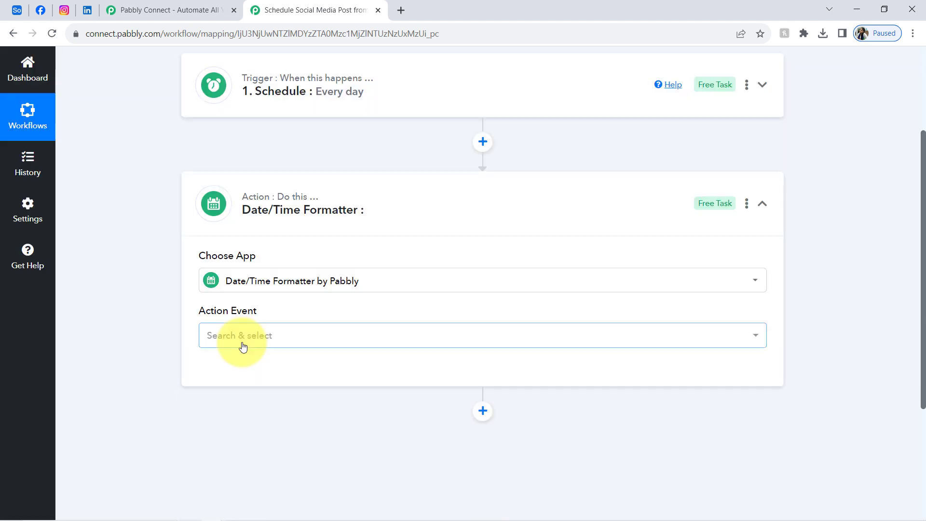
- Set the Date/Time Formatter event to Current Date and connect it
{"action": "left_click", "coordinate": [239, 332]}
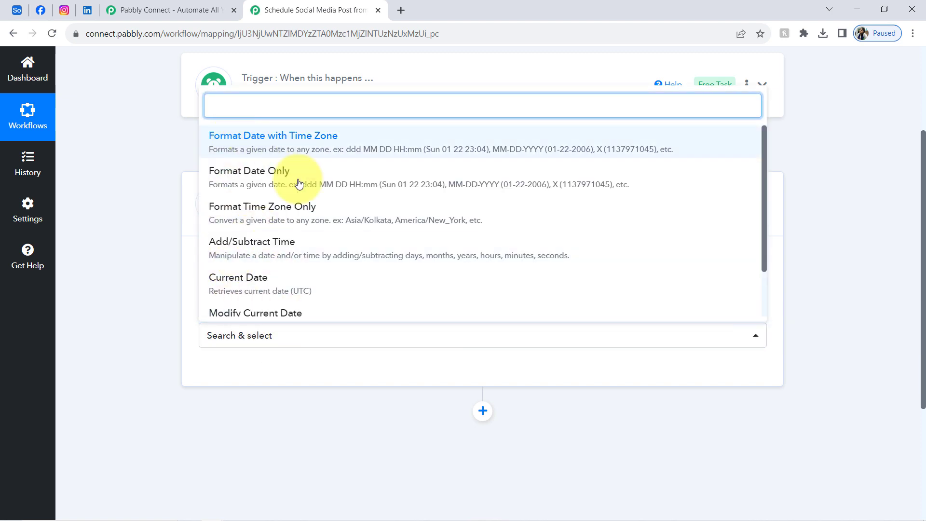
{"action": "left_click", "coordinate": [266, 285]}
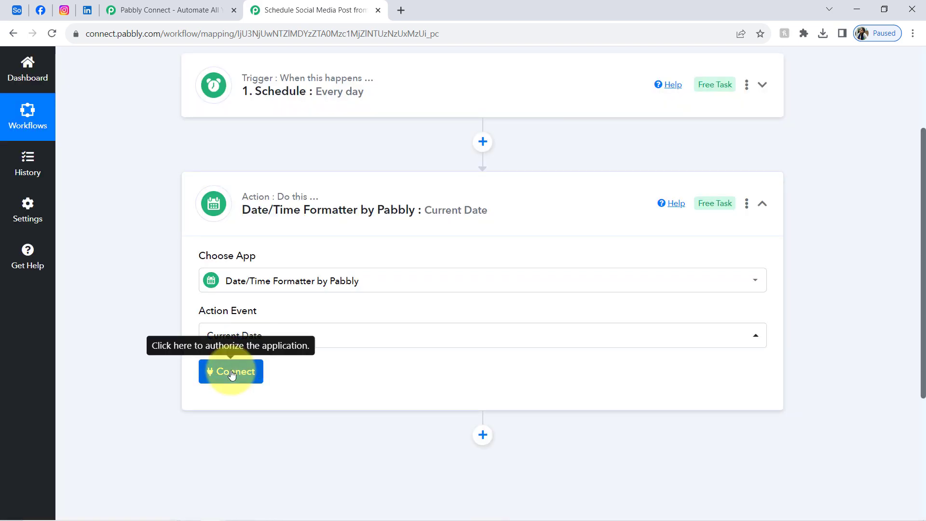
{"action": "left_click", "coordinate": [232, 372]}
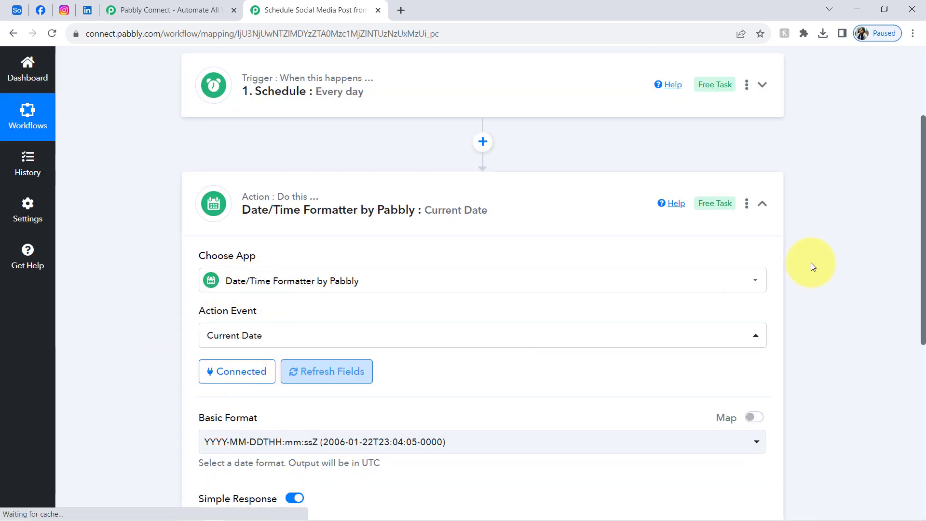
{"action": "left_click_drag", "start_coordinate": [923, 209], "coordinate": [906, 327]}
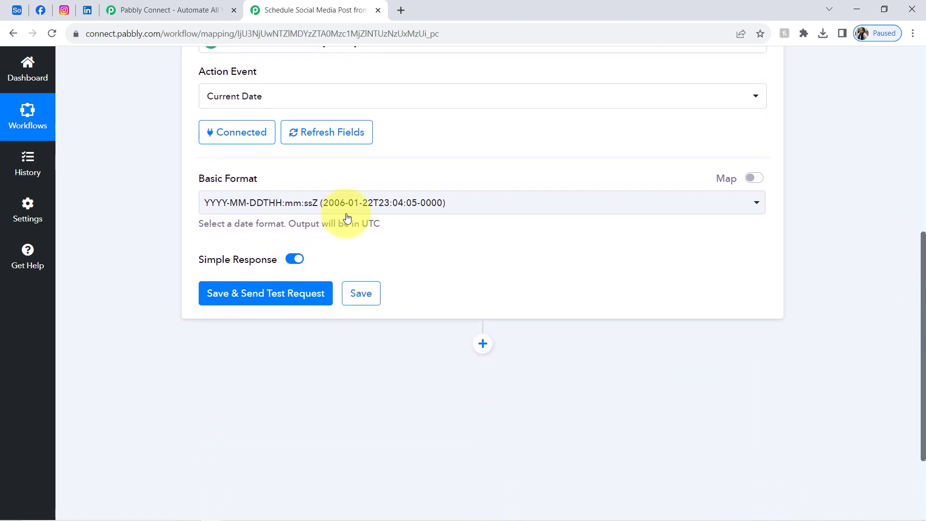
{"action": "double_click", "coordinate": [230, 180]}
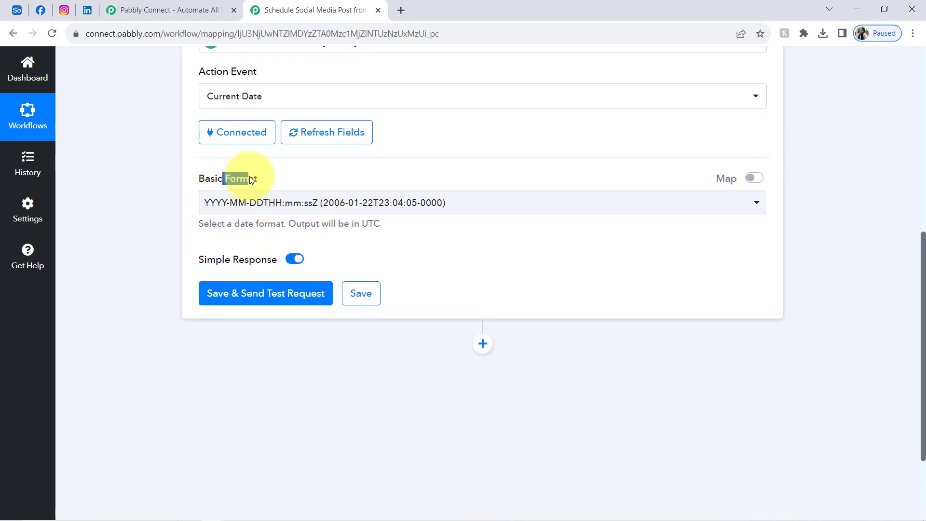
{"action": "left_click", "coordinate": [14, 12]}
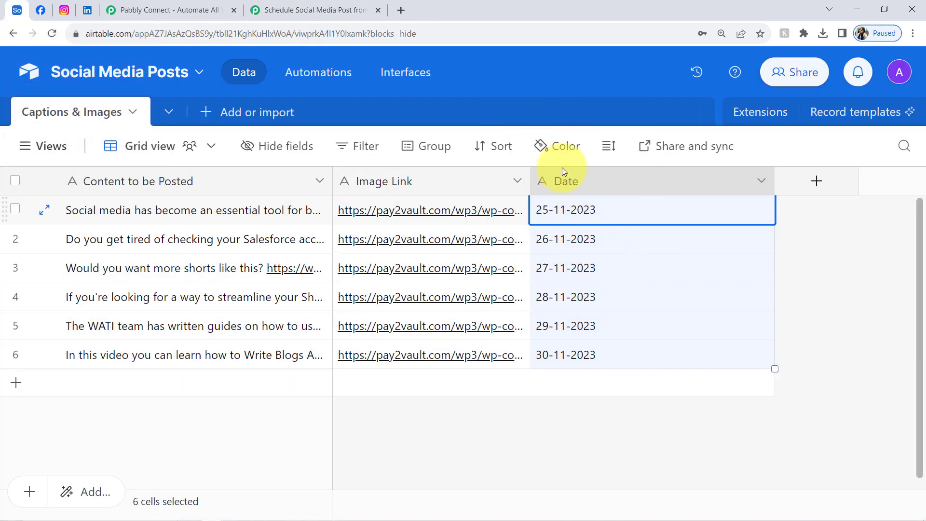
{"action": "left_click", "coordinate": [329, 10]}
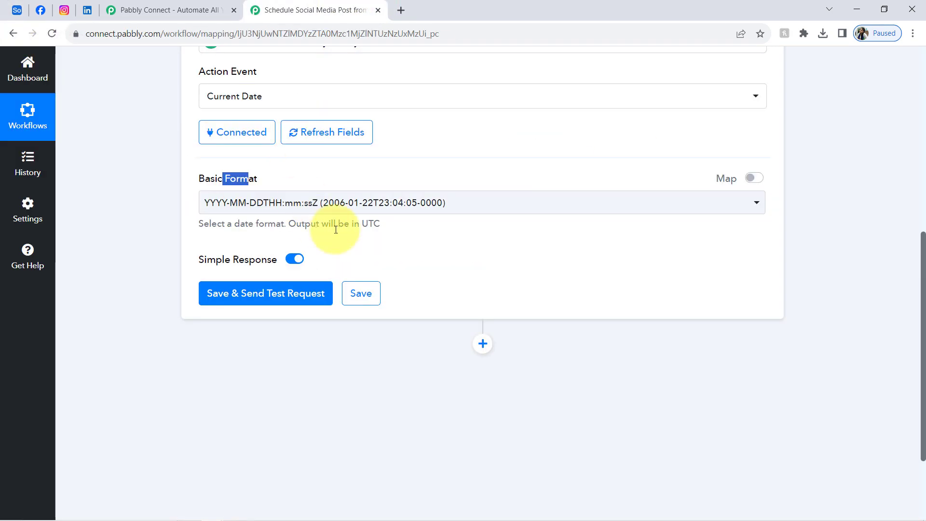
{"action": "left_click", "coordinate": [6, 11]}
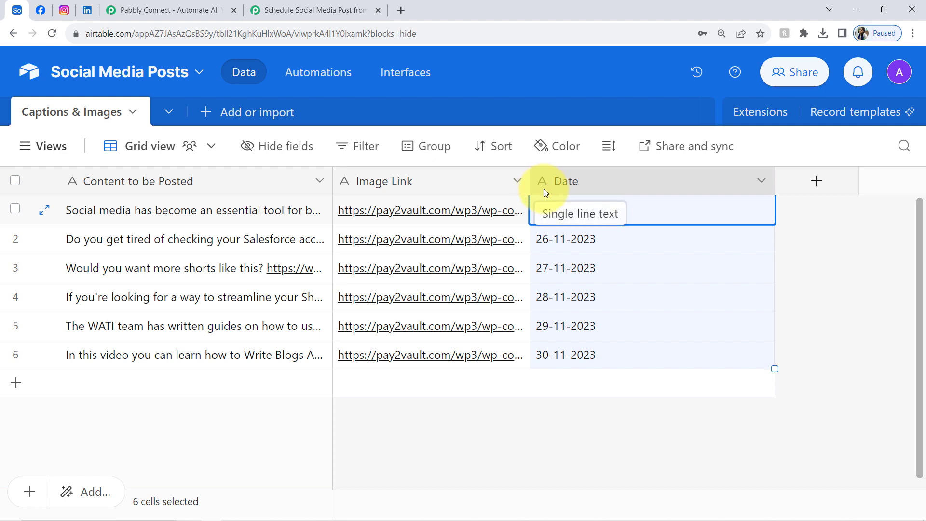
{"action": "left_click", "coordinate": [304, 10]}
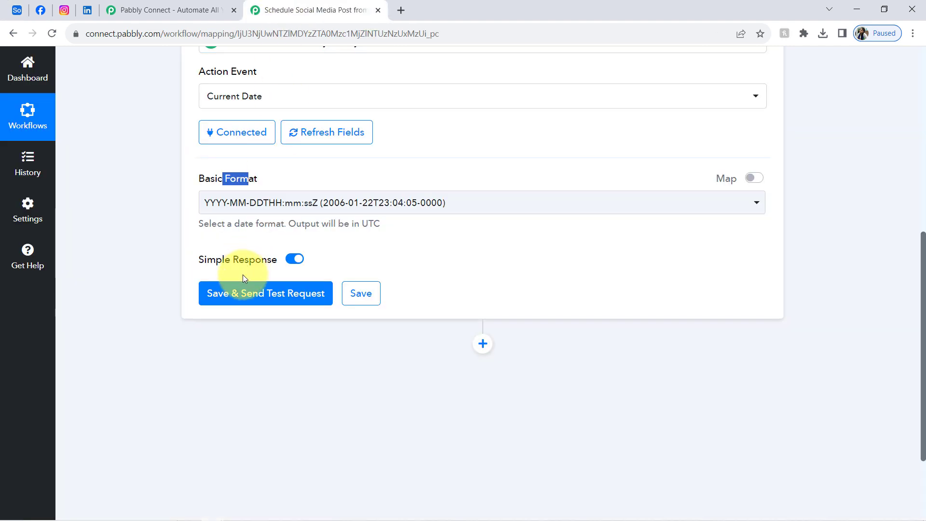
- Choose the DD-MM-YYYY basic format and compare it with the Airtable dates
{"action": "left_click", "coordinate": [252, 202]}
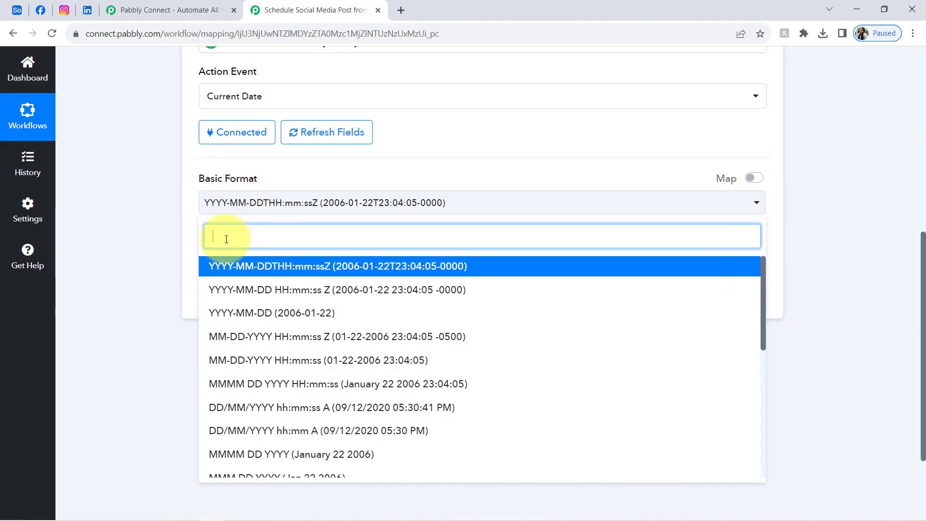
{"action": "type", "text": "dd-"}
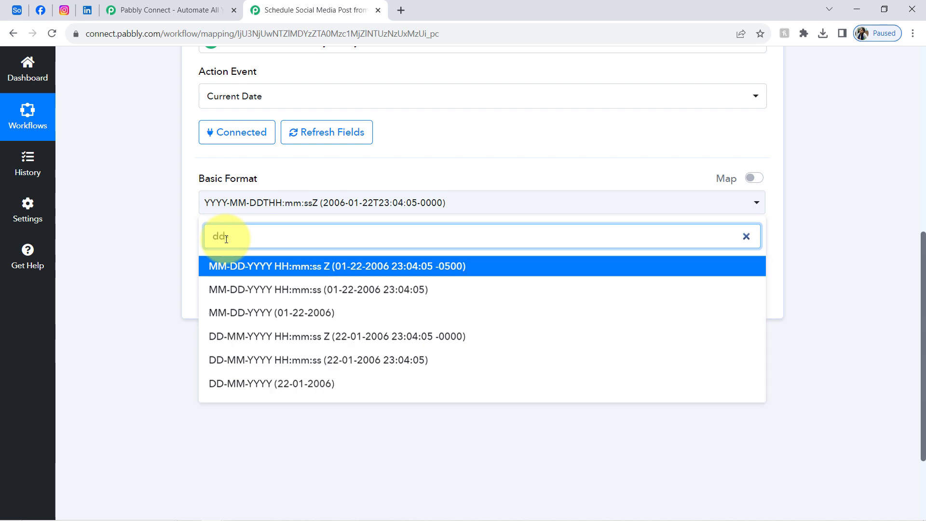
{"action": "type", "text": "mm"}
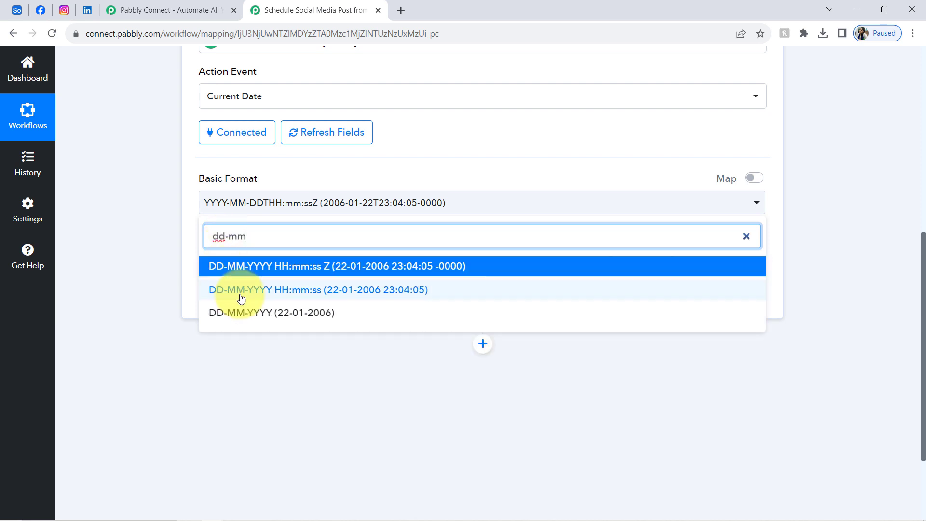
{"action": "left_click", "coordinate": [225, 312]}
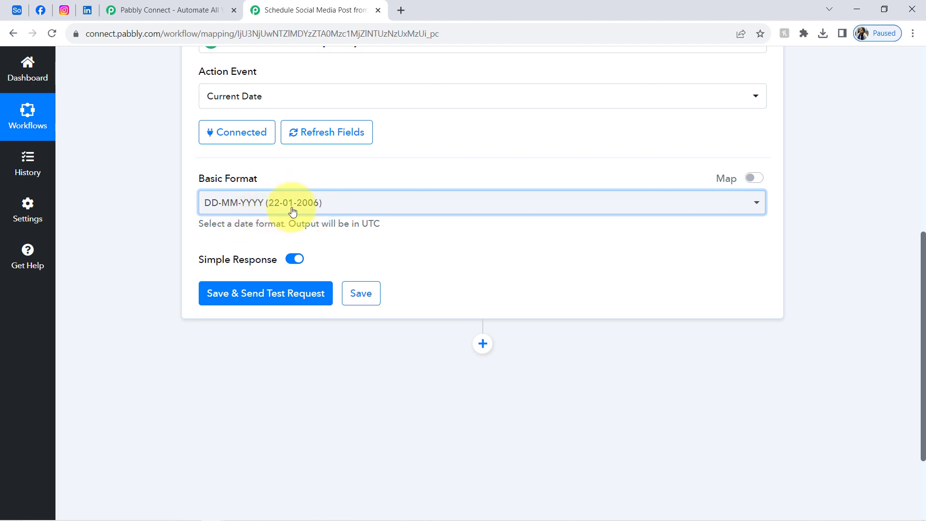
{"action": "left_click", "coordinate": [15, 8]}
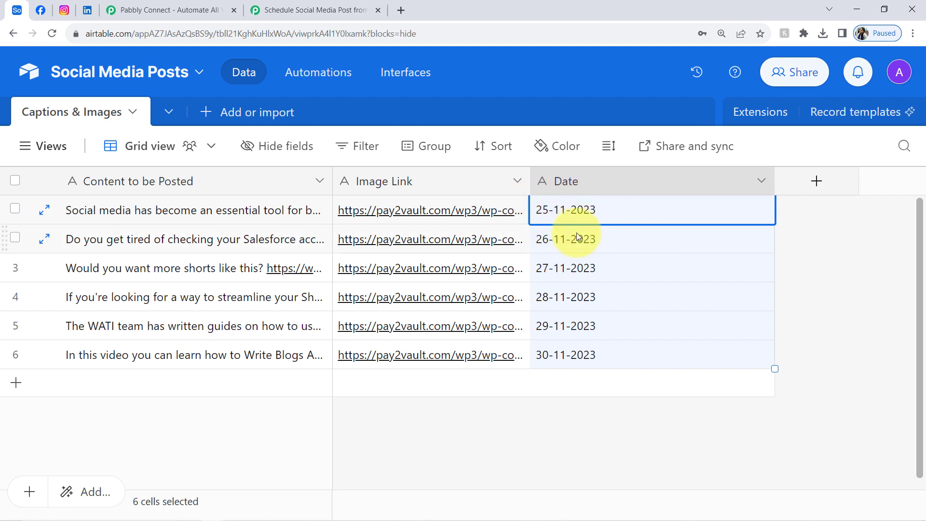
{"action": "left_click", "coordinate": [270, 10]}
- Save and test the step, confirming the result 25-11-2023 matches Airtable's Date column
{"action": "left_click", "coordinate": [288, 300]}
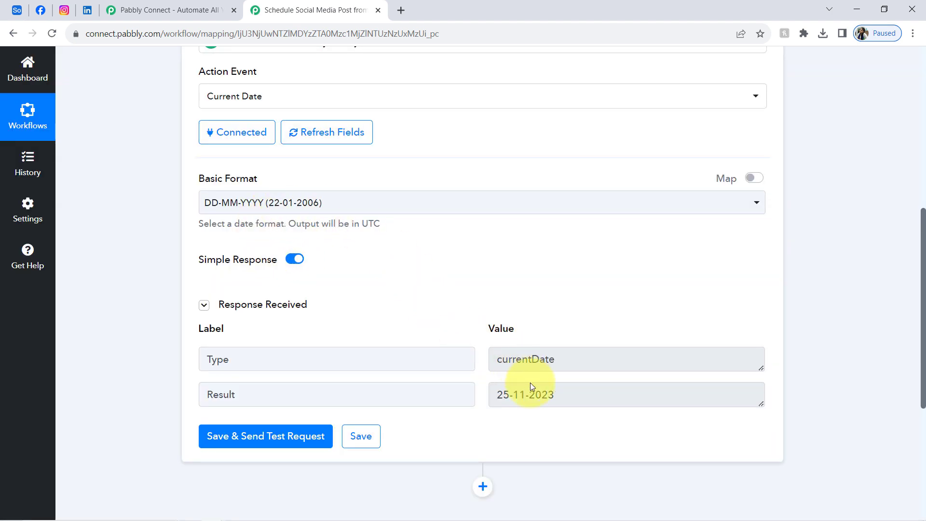
{"action": "left_click_drag", "start_coordinate": [541, 395], "coordinate": [476, 396]}
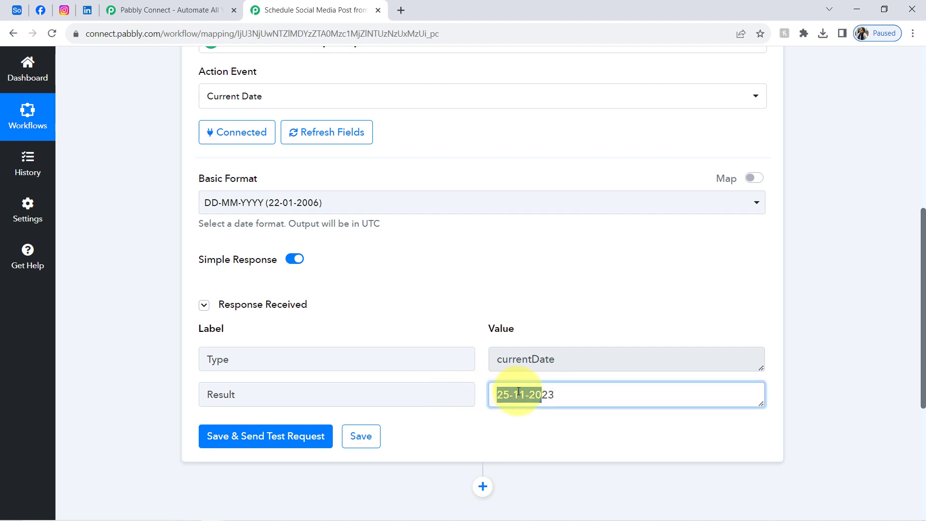
{"action": "mouse_move", "coordinate": [880, 516]}
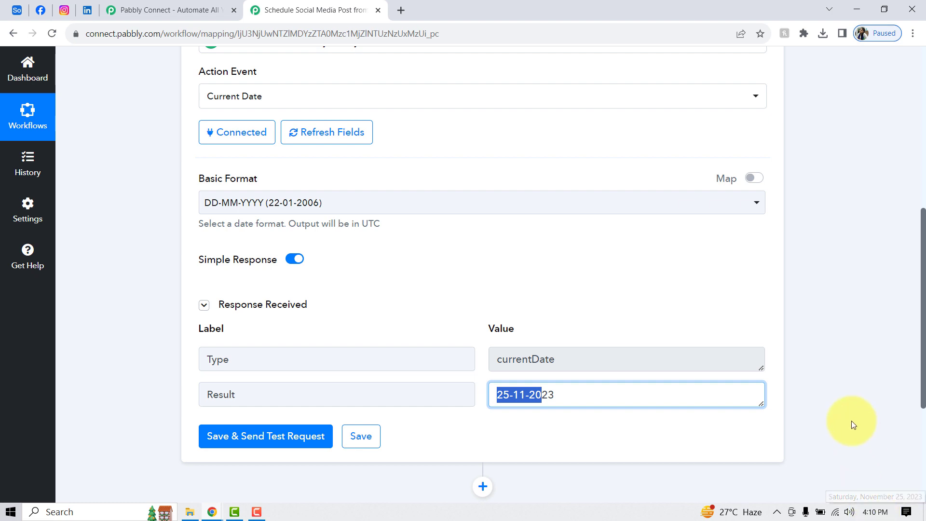
{"action": "left_click", "coordinate": [852, 420]}
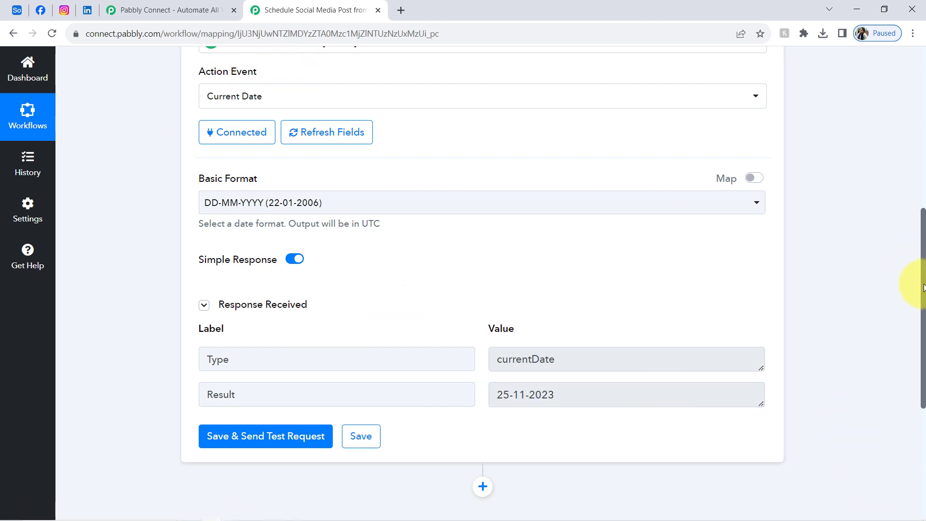
{"action": "left_click_drag", "start_coordinate": [924, 288], "coordinate": [924, 378]}
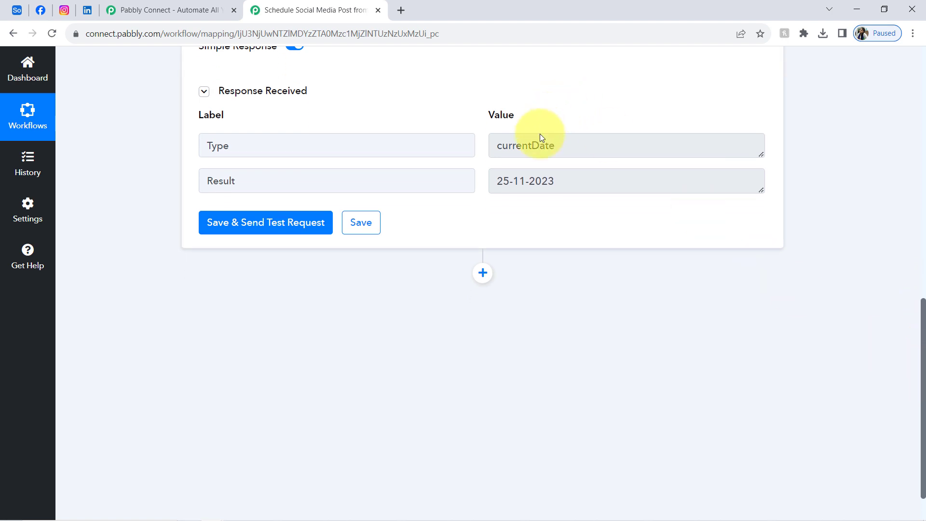
{"action": "left_click_drag", "start_coordinate": [557, 185], "coordinate": [470, 178]}
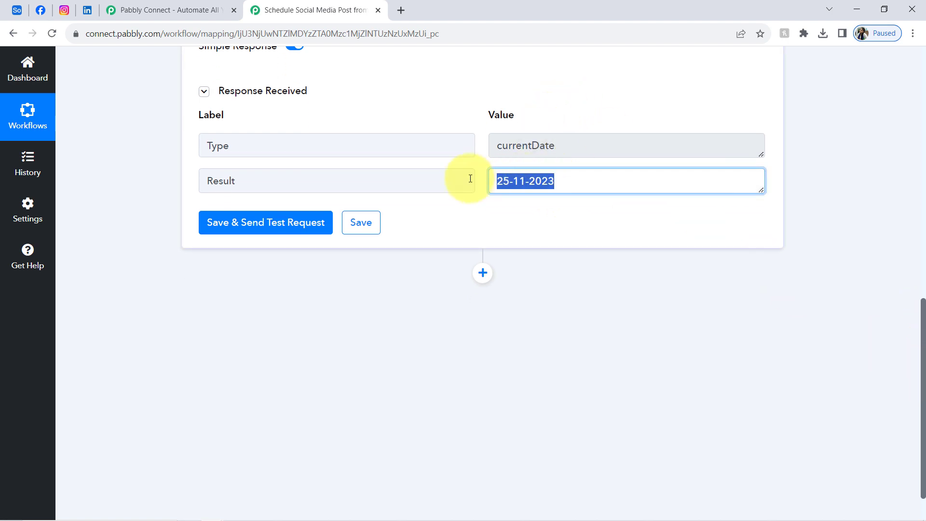
{"action": "left_click", "coordinate": [10, 6]}
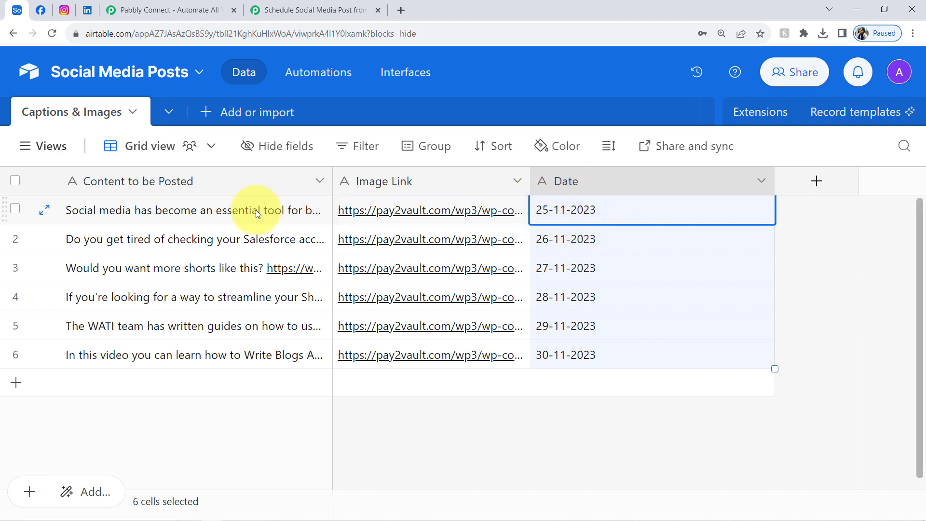
{"action": "left_click", "coordinate": [351, 4]}
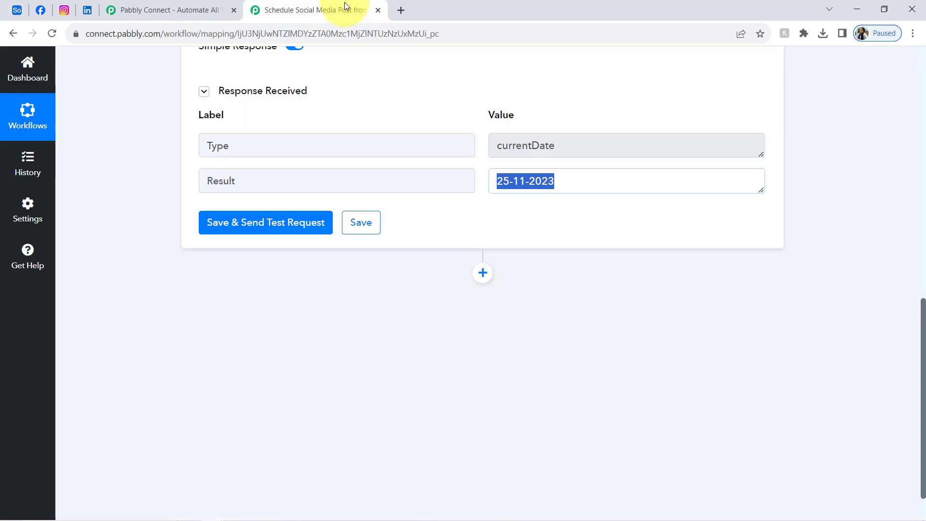
- Add a third step using Airtable with the Search Record action event
{"action": "left_click", "coordinate": [481, 274]}
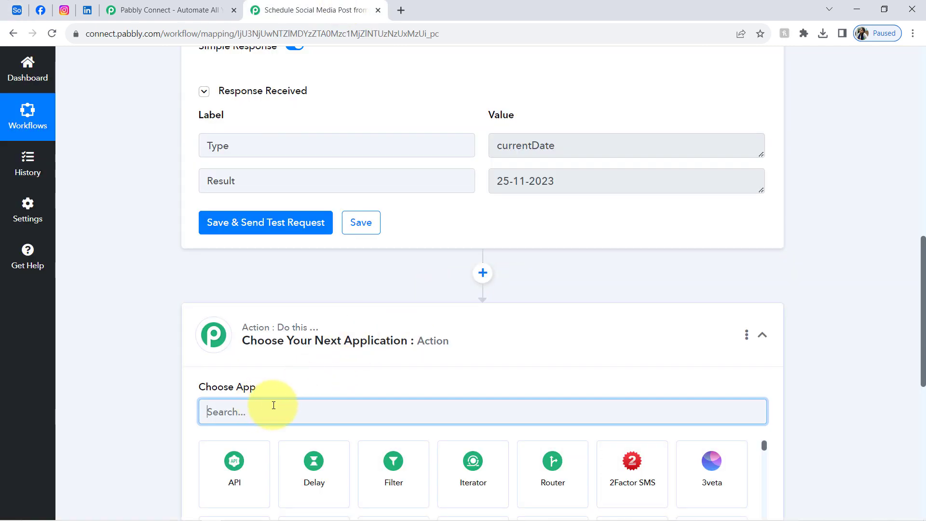
{"action": "type", "text": "airt"}
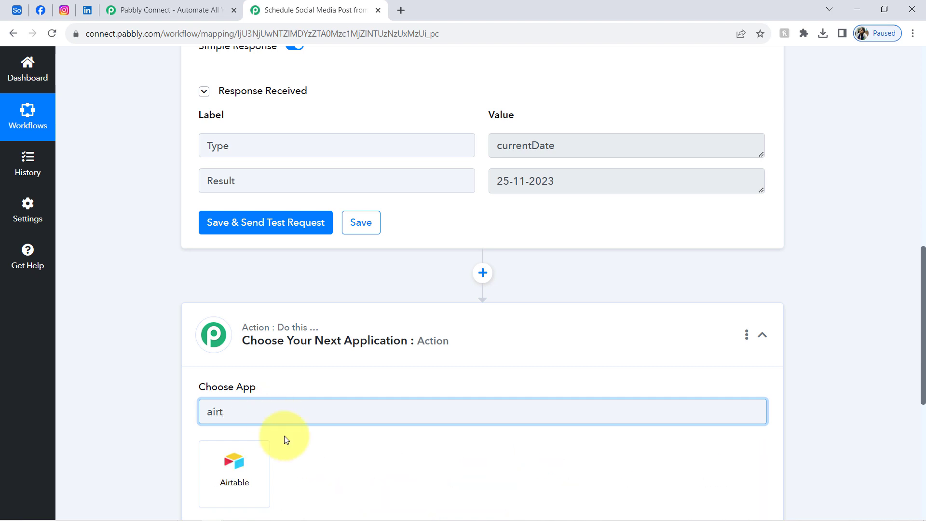
{"action": "left_click", "coordinate": [243, 462]}
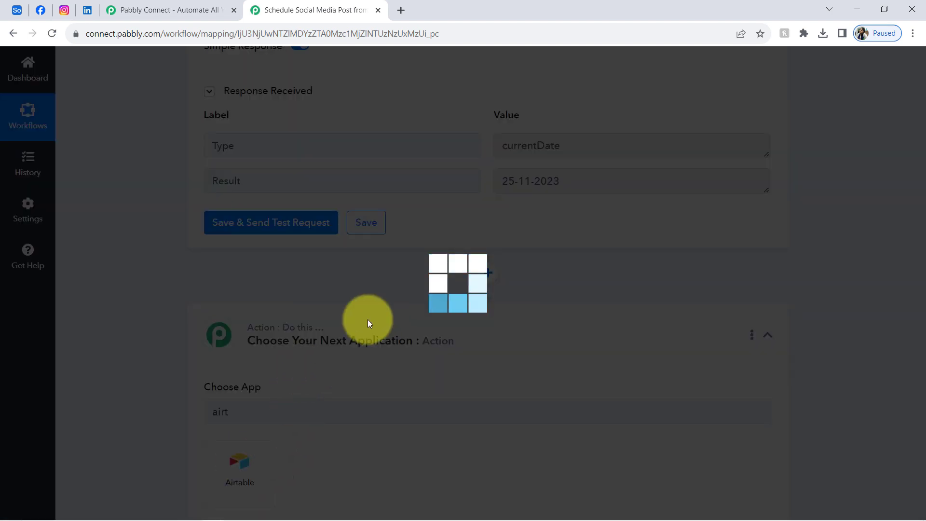
{"action": "scroll", "coordinate": [922, 317], "scroll_direction": "down", "scroll_amount": 4}
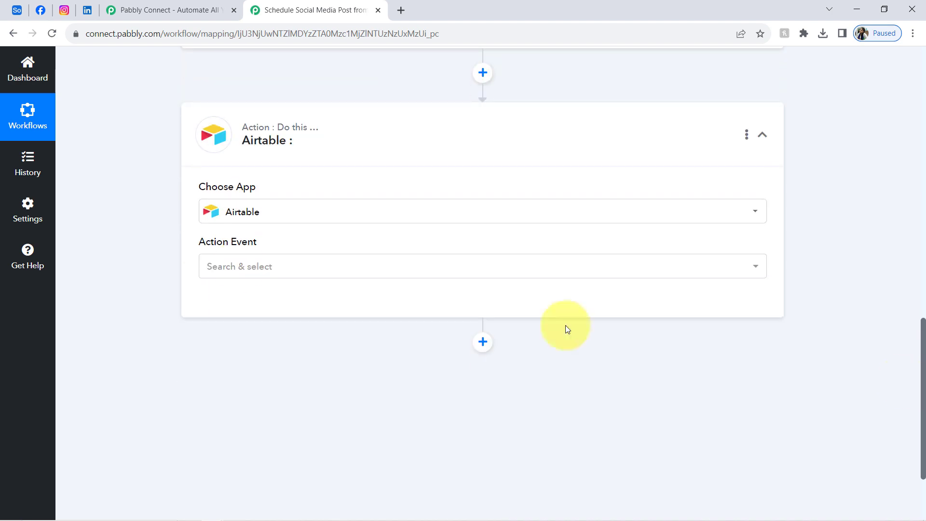
{"action": "left_click", "coordinate": [233, 264]}
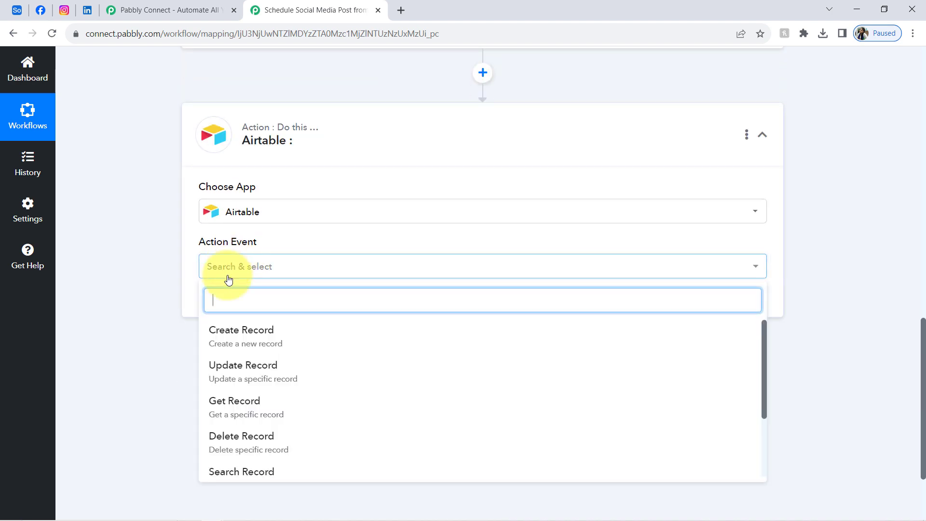
{"action": "type", "text": "sear"}
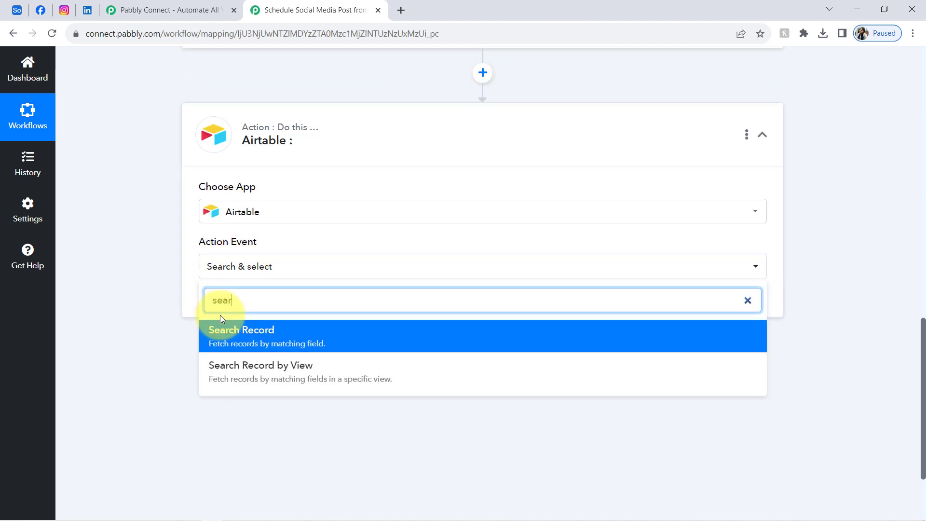
{"action": "left_click", "coordinate": [218, 333]}
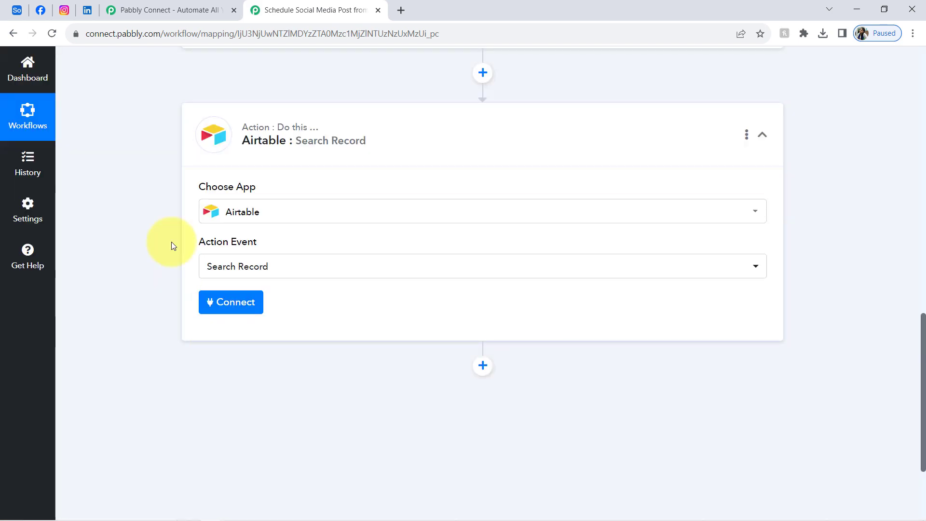
- Start a new Airtable connection and open the Airtable Developer Hub in a new tab
{"action": "left_click", "coordinate": [232, 302]}
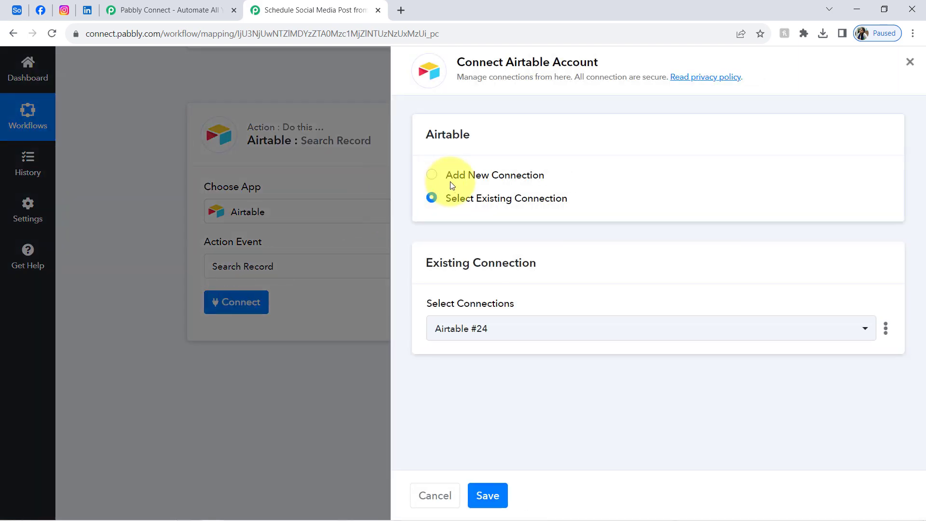
{"action": "left_click", "coordinate": [453, 186]}
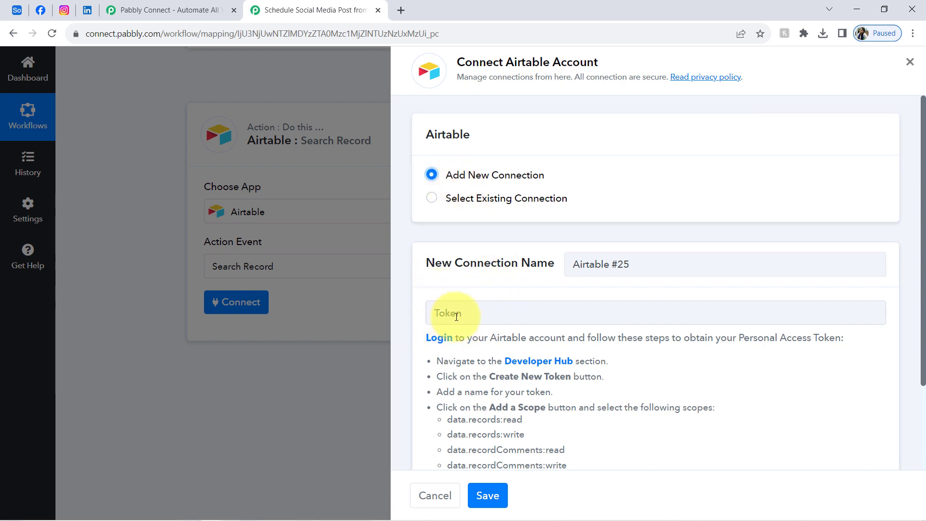
{"action": "right_click", "coordinate": [540, 366]}
{"action": "left_click", "coordinate": [573, 369]}
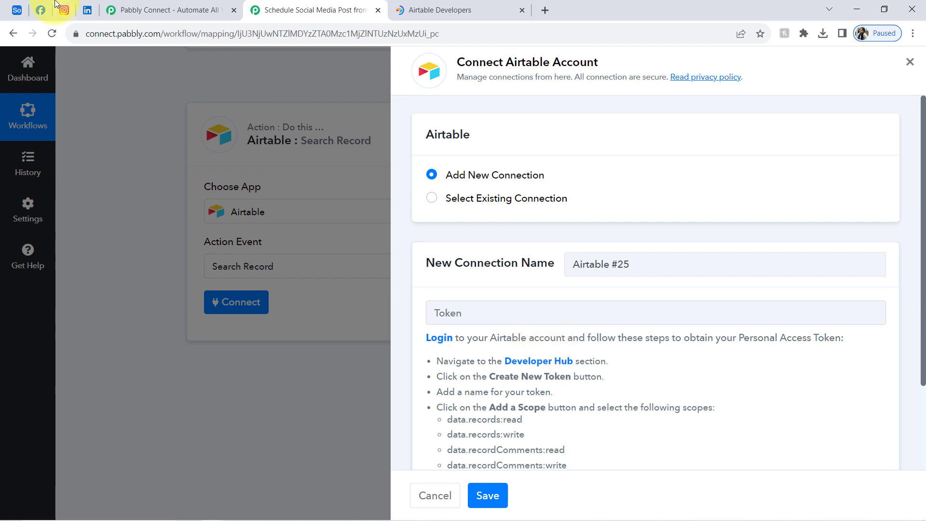
- Zoom out the Airtable personal access token page and start creating a new token
{"action": "left_click", "coordinate": [17, 9]}
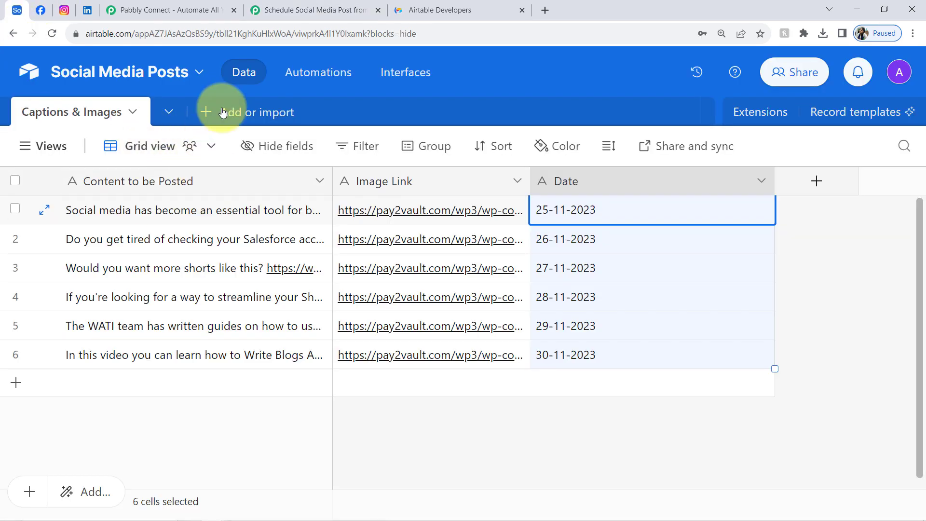
{"action": "left_click", "coordinate": [465, 5]}
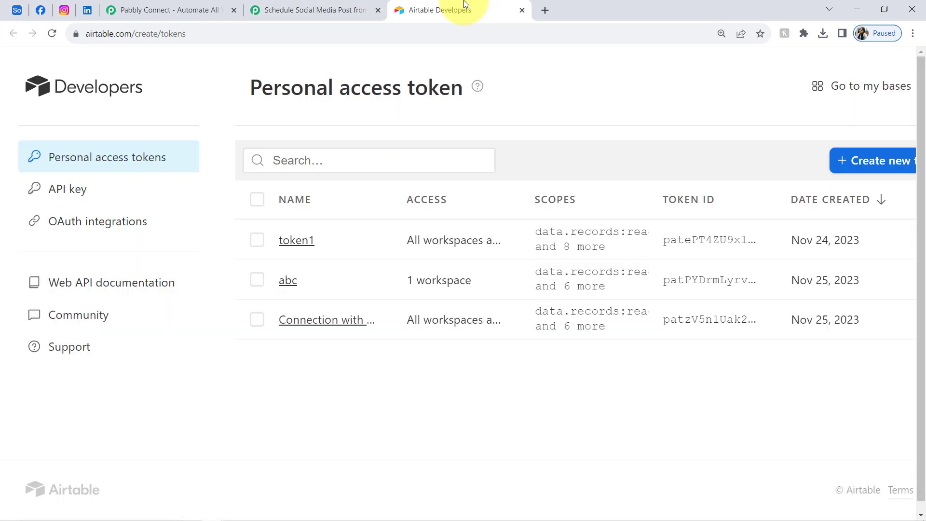
{"action": "left_click", "coordinate": [913, 33]}
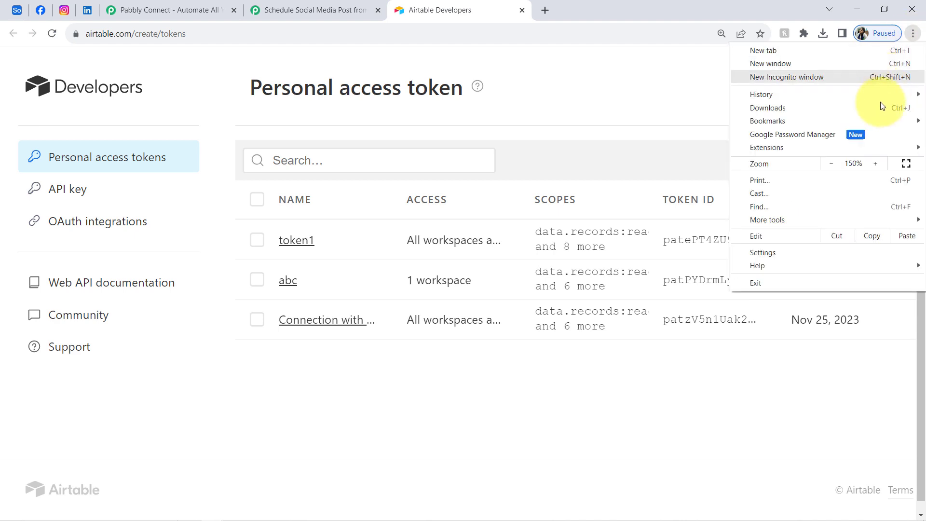
{"action": "left_click", "coordinate": [829, 161]}
{"action": "left_click", "coordinate": [861, 123]}
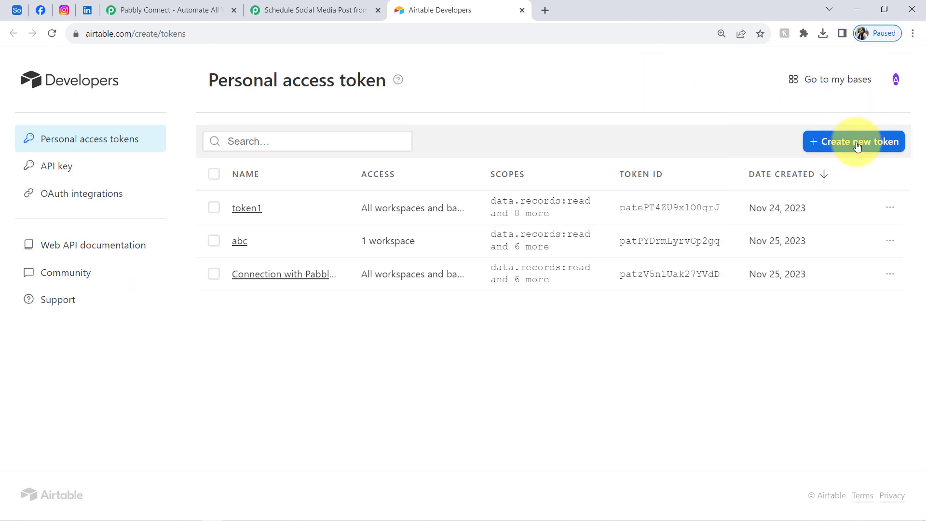
{"action": "left_click", "coordinate": [857, 145]}
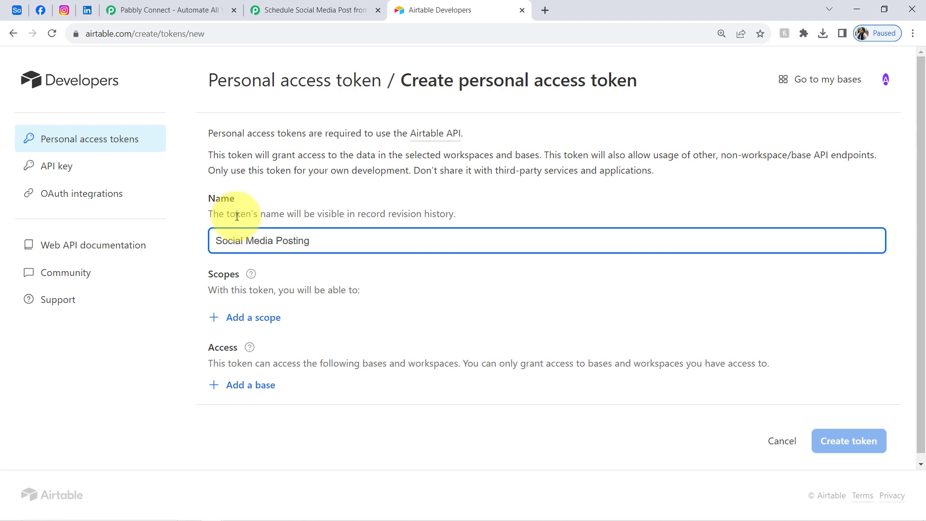
- Grant the token the data.records:read and data.recordComments:read scopes, checking Pabbly's required scope list
{"action": "left_click", "coordinate": [259, 319]}
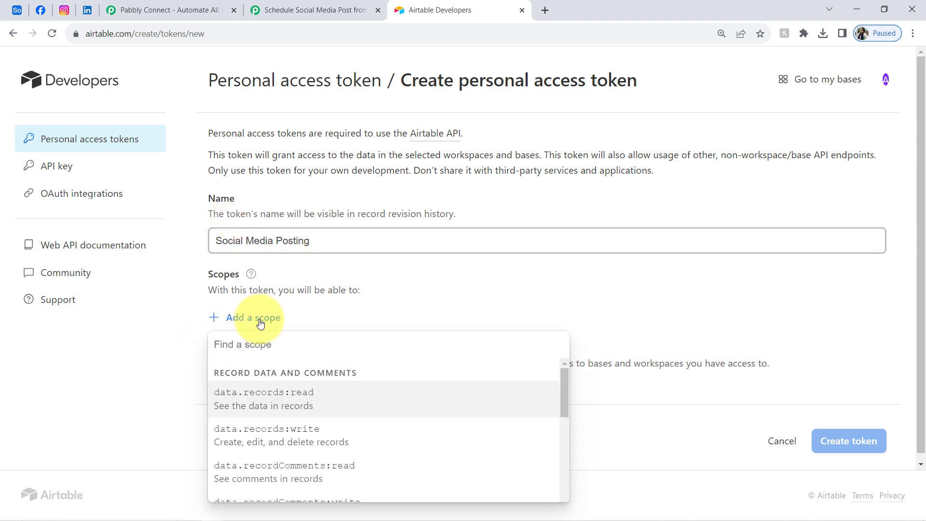
{"action": "left_click", "coordinate": [234, 400]}
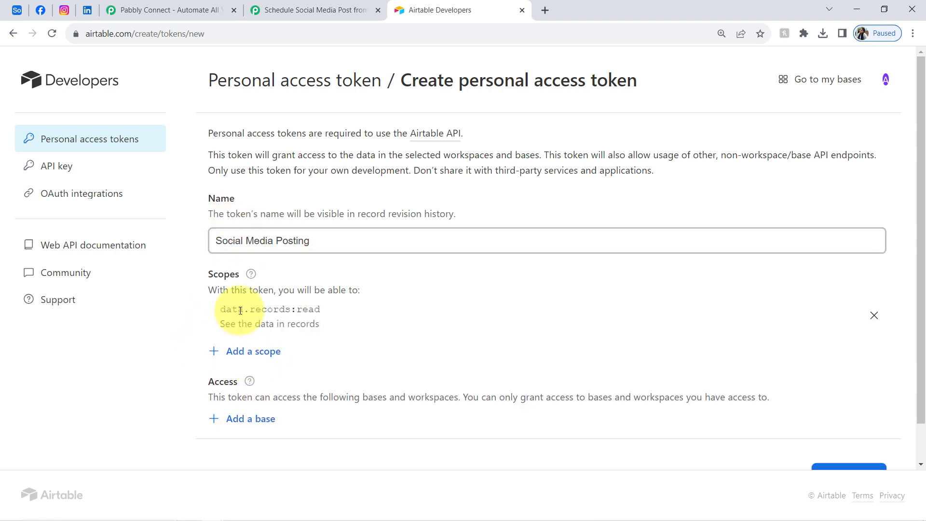
{"action": "left_click", "coordinate": [247, 352]}
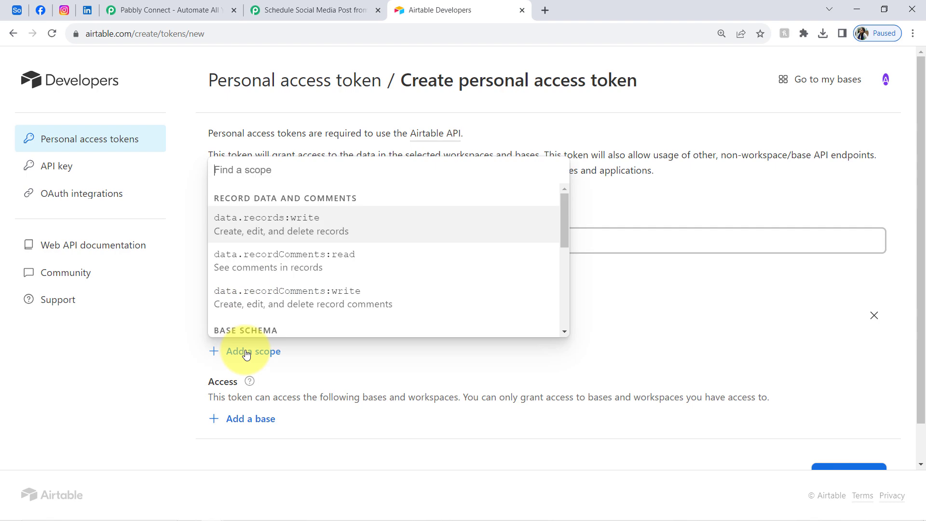
{"action": "left_click", "coordinate": [259, 254]}
{"action": "left_click", "coordinate": [244, 3]}
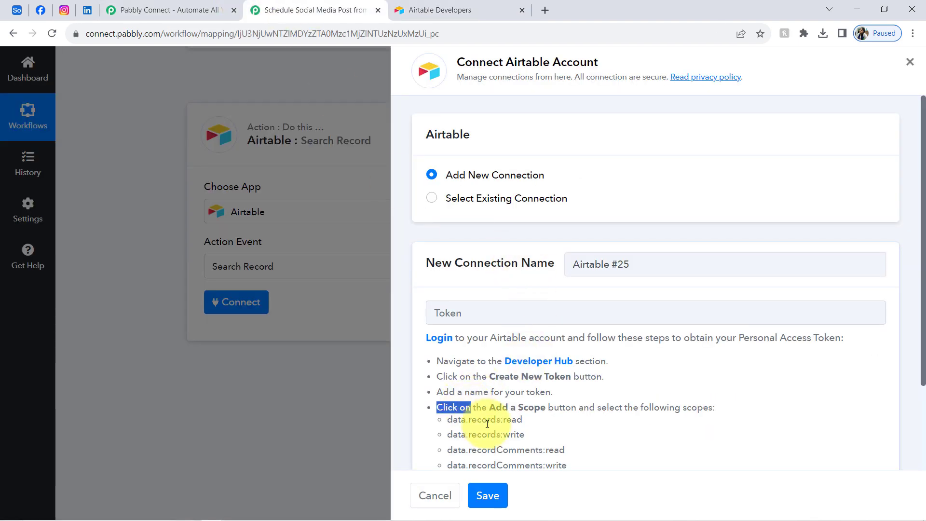
{"action": "left_click_drag", "start_coordinate": [487, 424], "coordinate": [508, 450]}
{"action": "left_click_drag", "start_coordinate": [924, 166], "coordinate": [923, 248]}
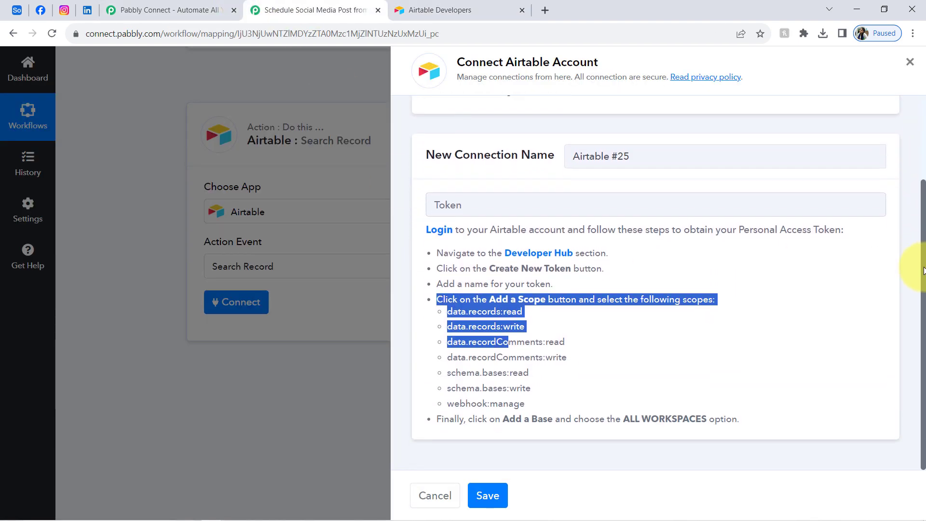
{"action": "left_click", "coordinate": [482, 314]}
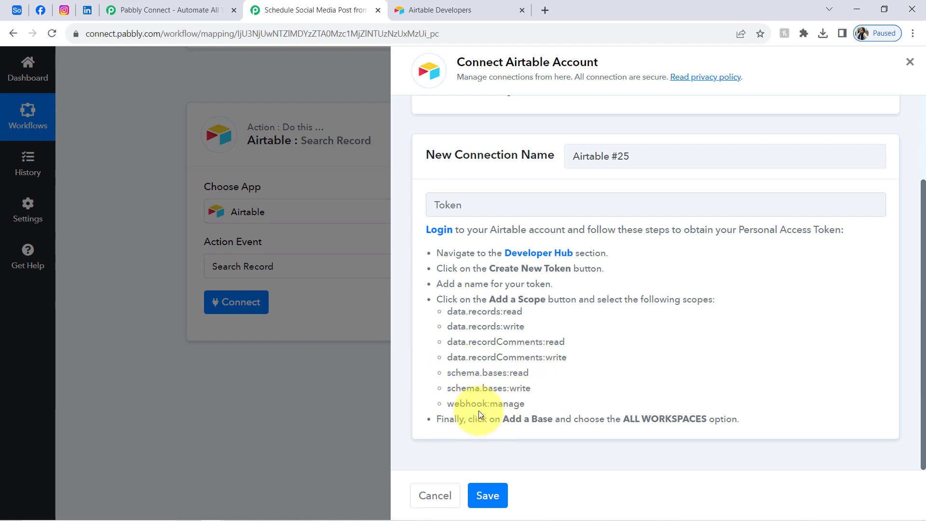
- Add the schema.bases:read scope to the token
{"action": "triple_click", "coordinate": [463, 408]}
{"action": "left_click", "coordinate": [424, 10]}
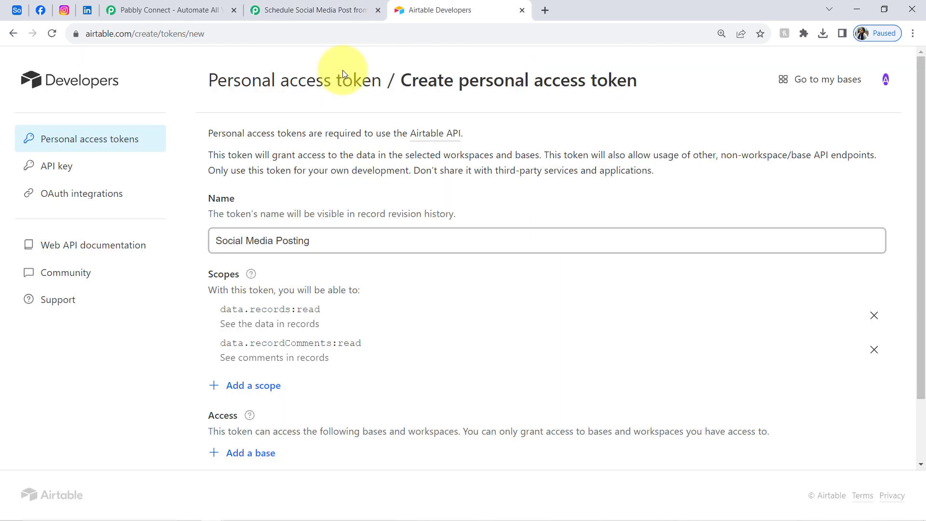
{"action": "left_click", "coordinate": [243, 385]}
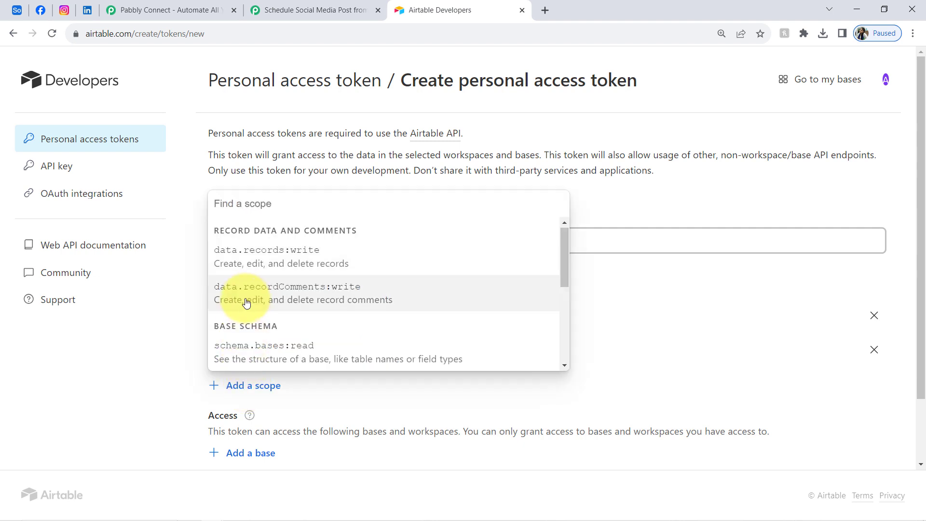
{"action": "left_click", "coordinate": [254, 359]}
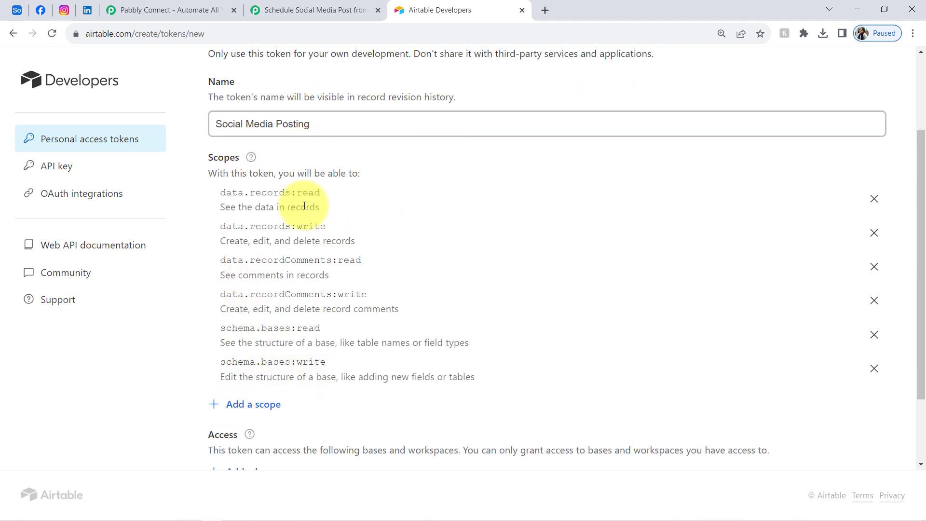
{"action": "left_click_drag", "start_coordinate": [922, 262], "coordinate": [921, 341]}
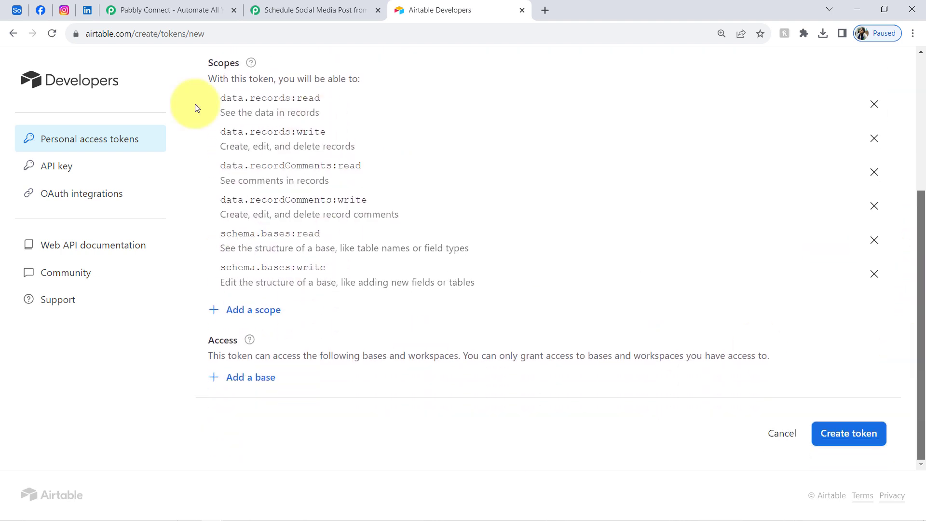
- Give the token access to all current and future workspaces and create it
{"action": "left_click", "coordinate": [276, 9]}
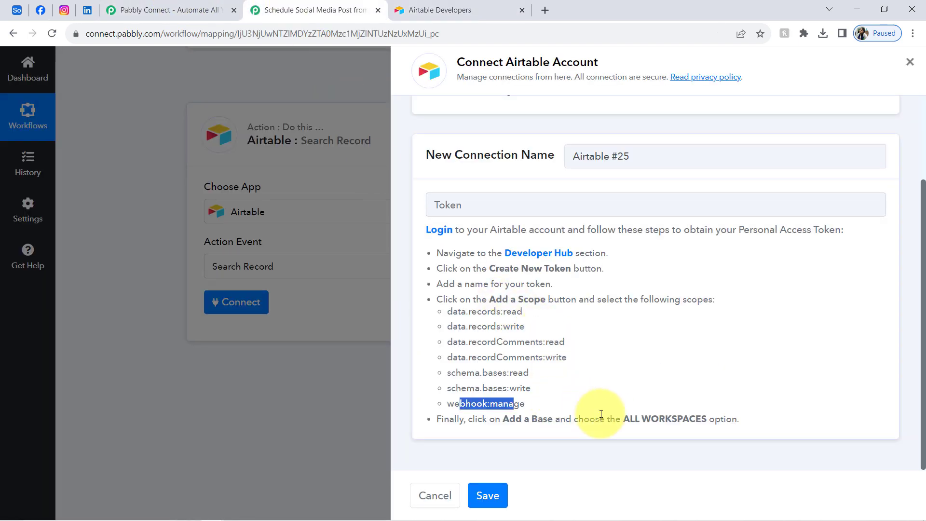
{"action": "double_click", "coordinate": [541, 418]}
{"action": "left_click", "coordinate": [424, 10]}
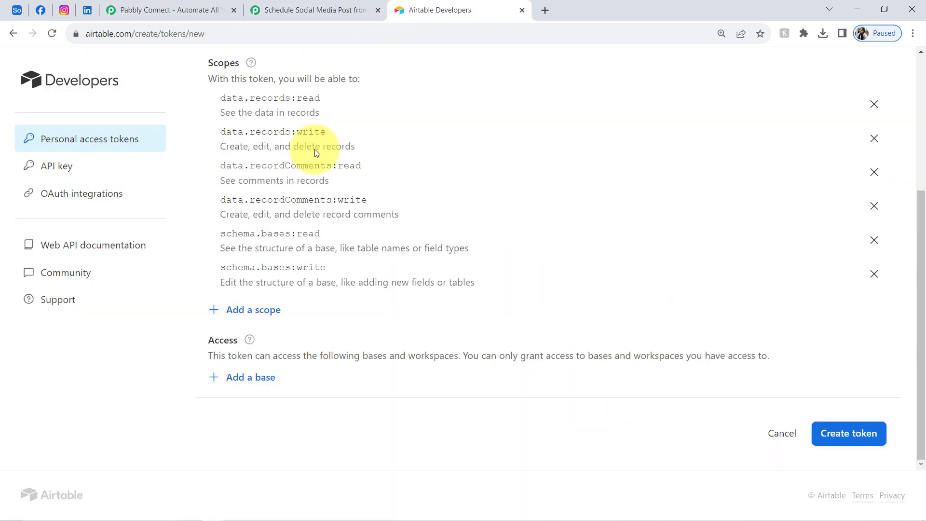
{"action": "left_click", "coordinate": [253, 388]}
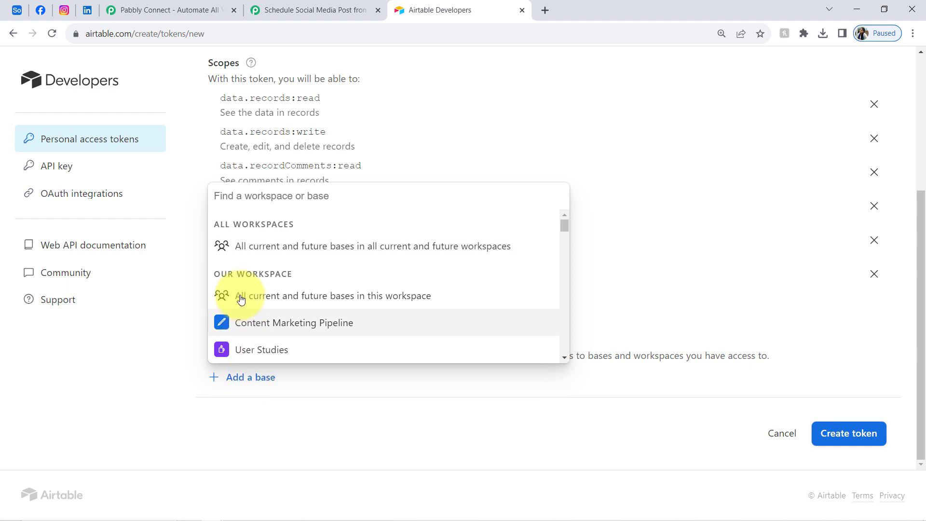
{"action": "left_click", "coordinate": [381, 247]}
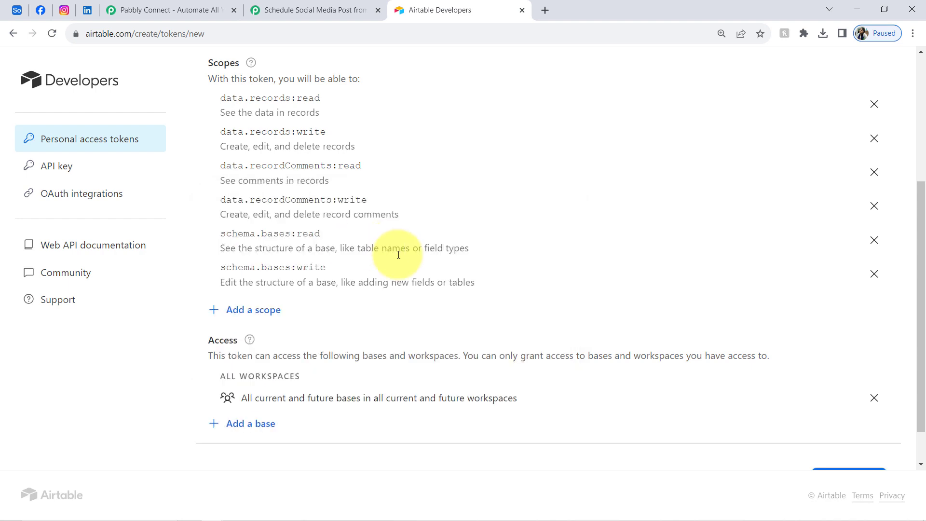
{"action": "left_click_drag", "start_coordinate": [921, 394], "coordinate": [918, 449]}
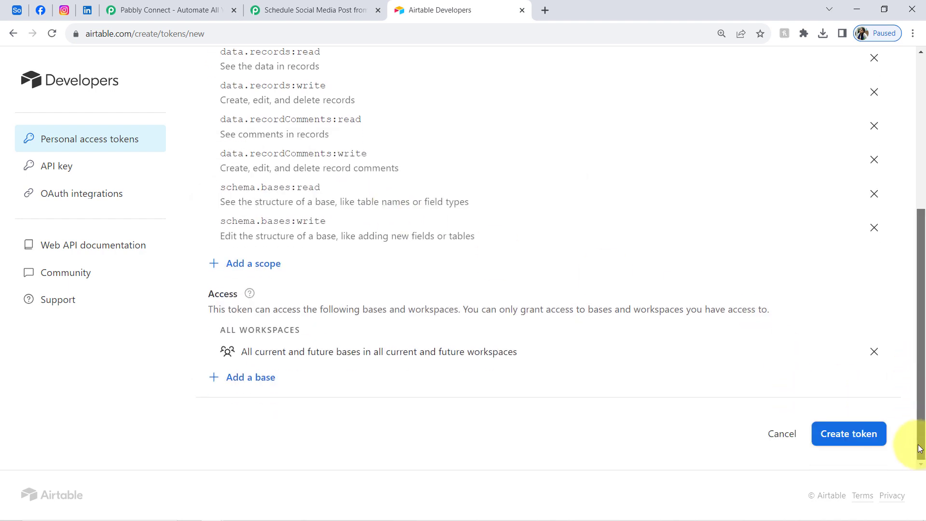
{"action": "left_click", "coordinate": [868, 434]}
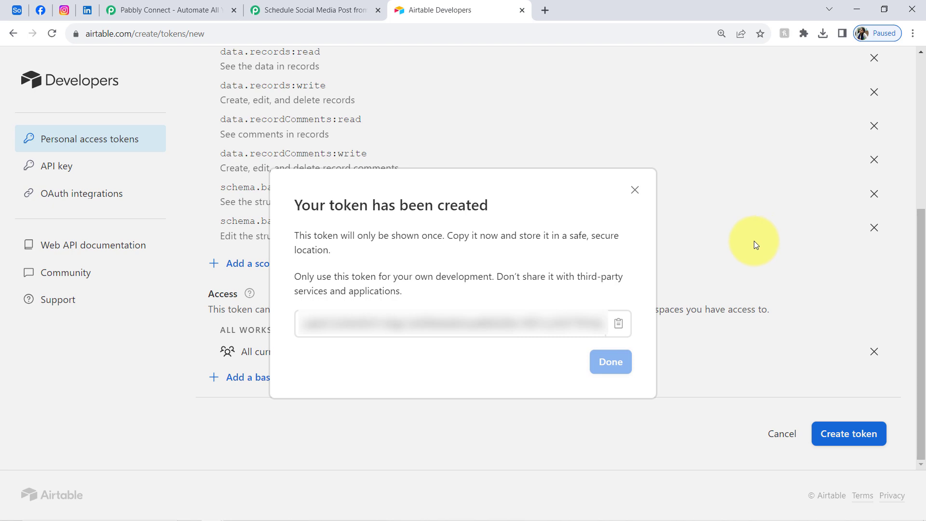
- Copy the new Airtable personal access token, paste it into Pabbly's Token field and save the connection
{"action": "left_click", "coordinate": [616, 326]}
{"action": "left_click", "coordinate": [612, 355]}
{"action": "left_click", "coordinate": [295, 10]}
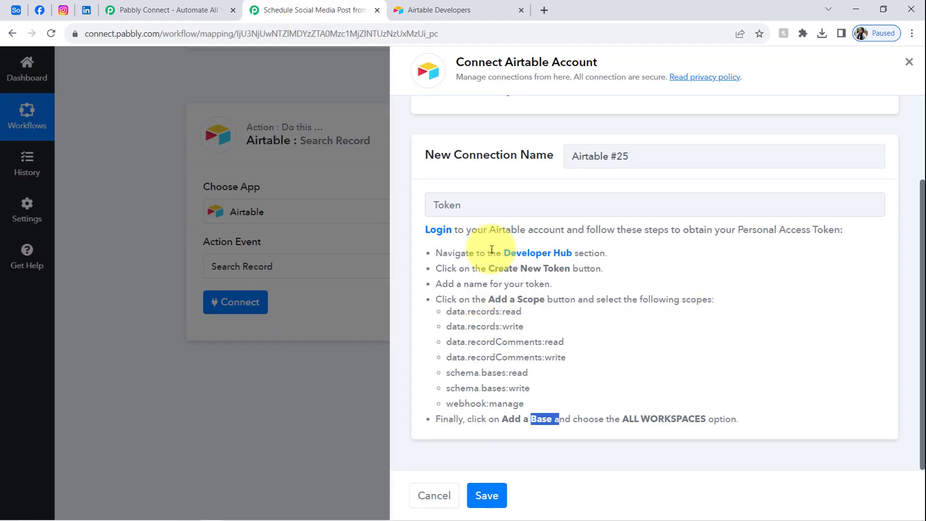
{"action": "left_click", "coordinate": [463, 206]}
{"action": "key", "text": "ctrl+v"}
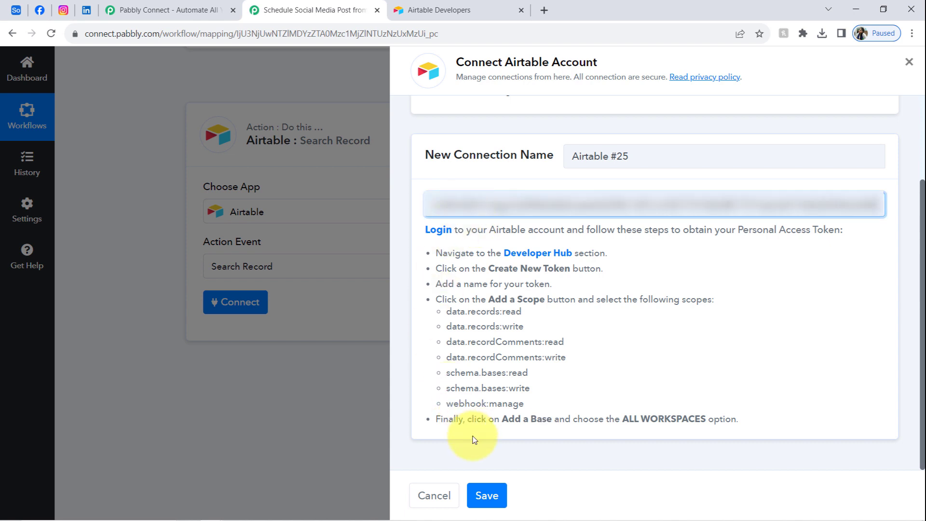
{"action": "left_click", "coordinate": [488, 496]}
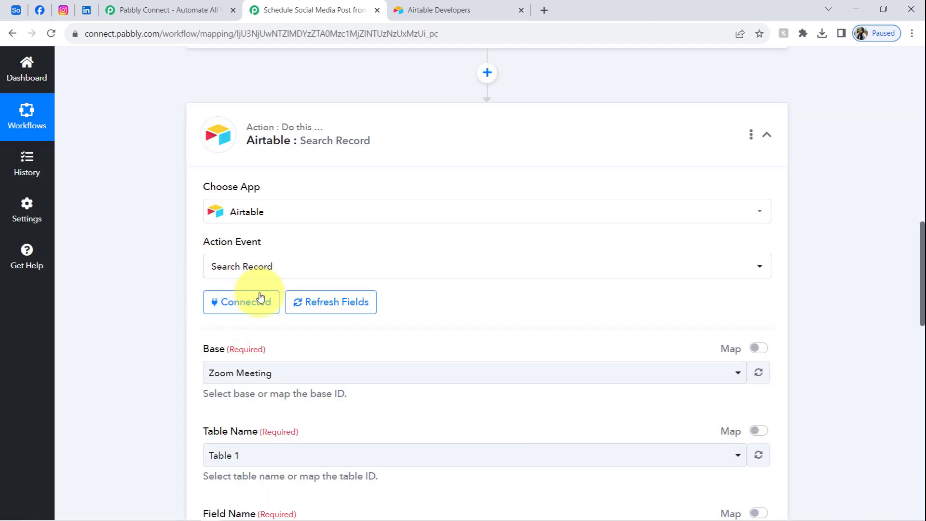
- Select Social Media Posts as the base by searching 'soci', after zooming Airtable to 150% to check the name
{"action": "scroll", "coordinate": [923, 235], "scroll_direction": "down", "scroll_amount": 4}
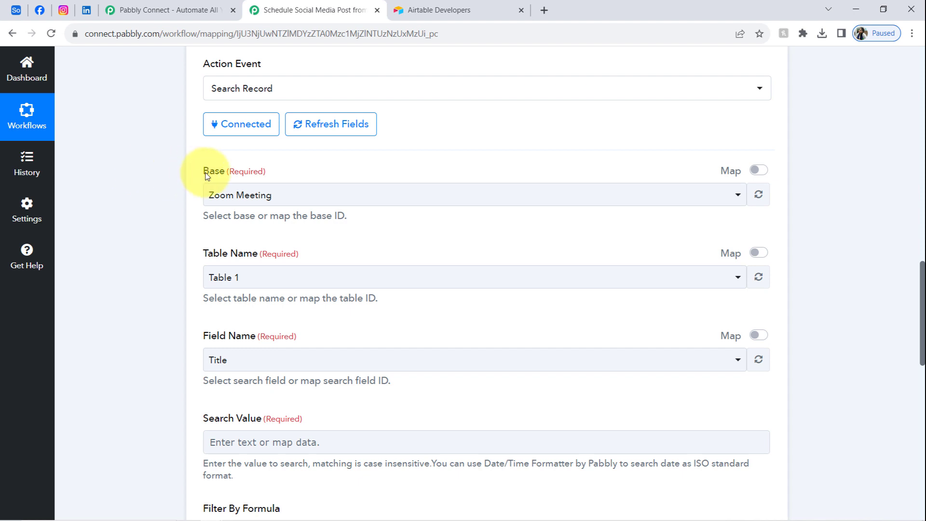
{"action": "left_click_drag", "start_coordinate": [206, 175], "coordinate": [288, 175]}
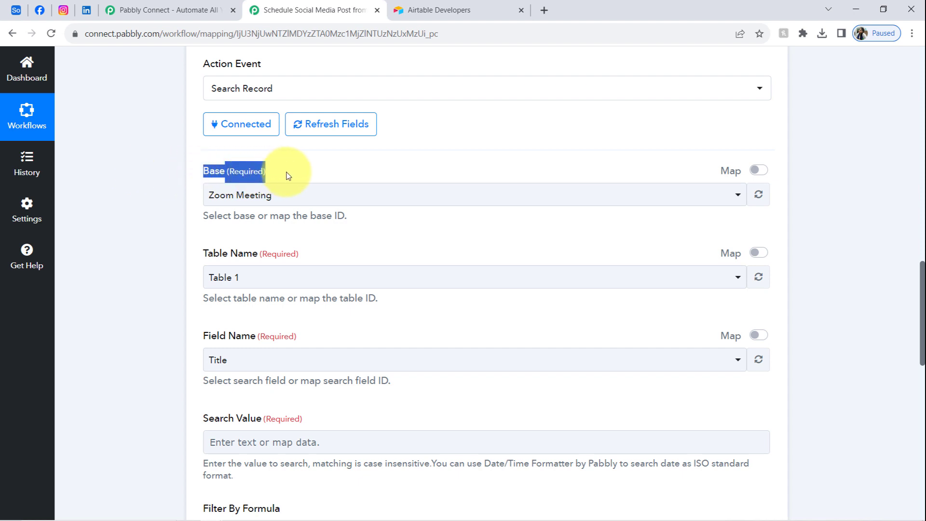
{"action": "left_click", "coordinate": [234, 196]}
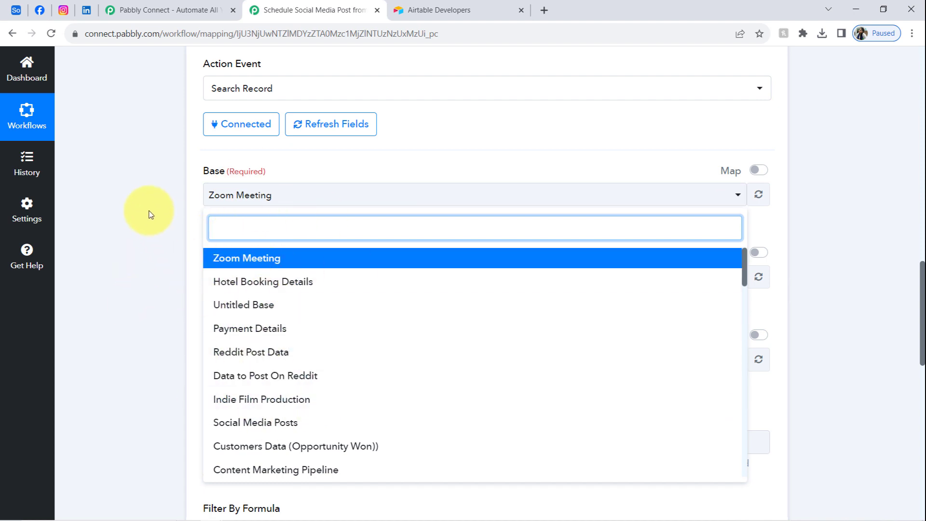
{"action": "left_click", "coordinate": [16, 10]}
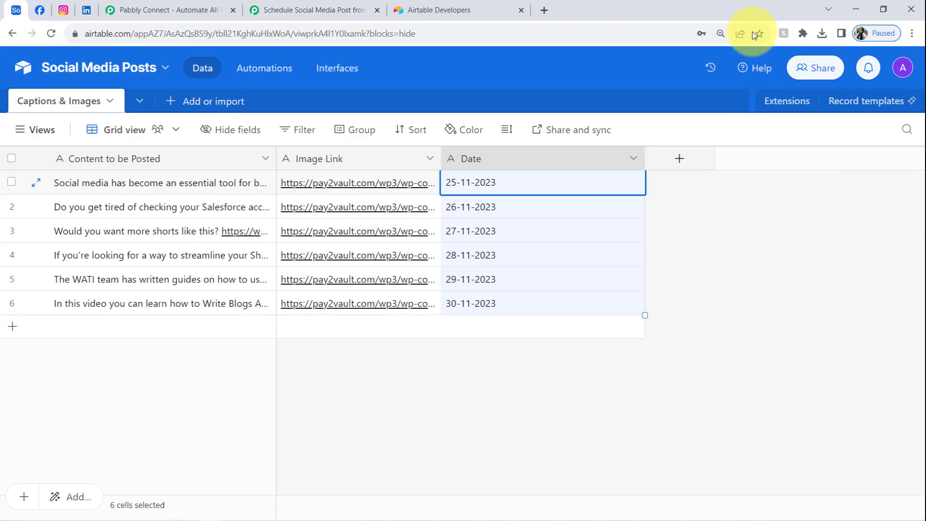
{"action": "left_click", "coordinate": [912, 33]}
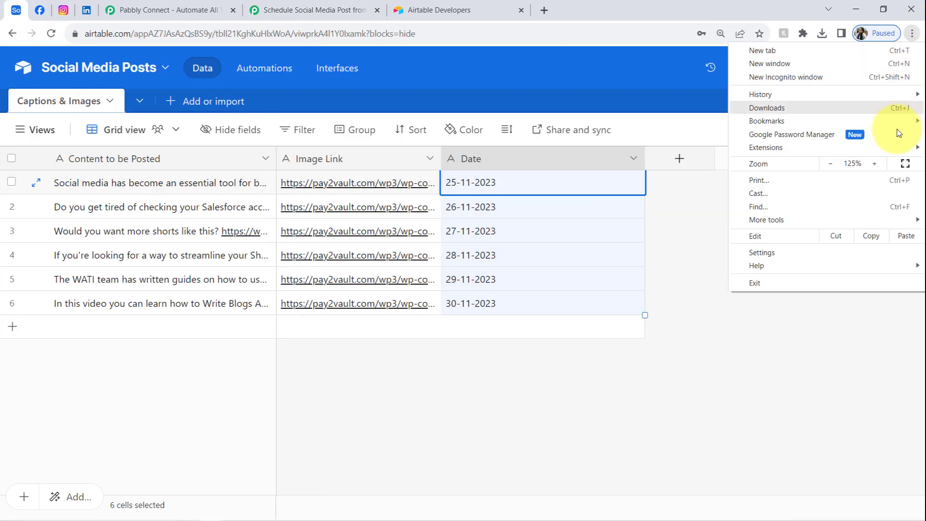
{"action": "left_click", "coordinate": [875, 163]}
{"action": "left_click", "coordinate": [283, 215]}
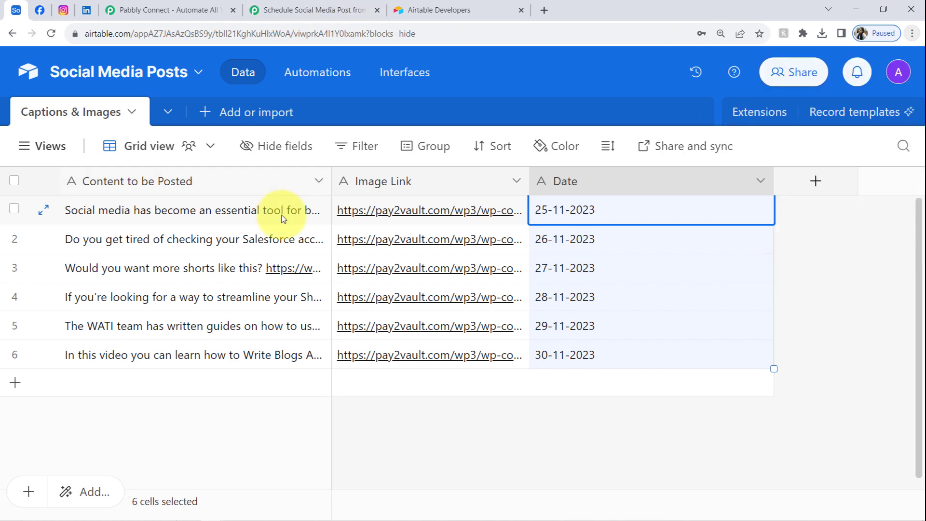
{"action": "left_click", "coordinate": [289, 9]}
{"action": "type", "text": "soc"}
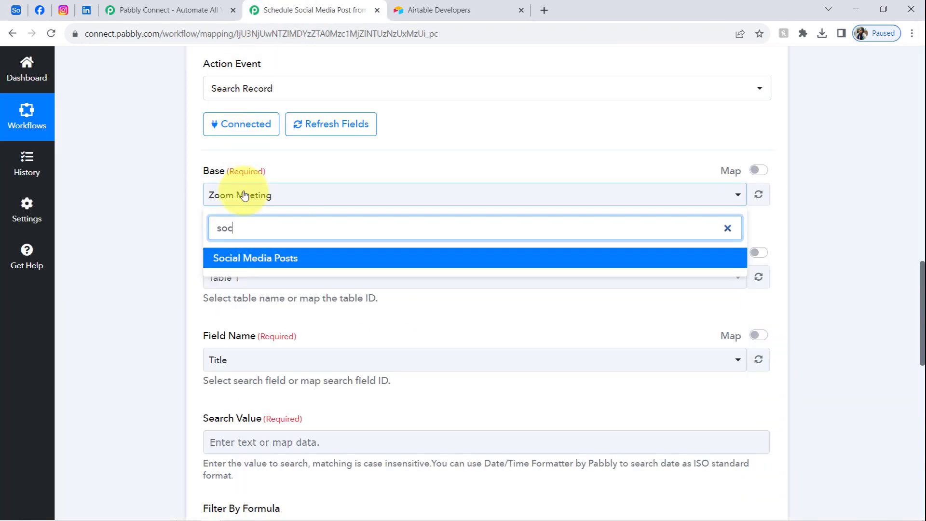
{"action": "type", "text": "i"}
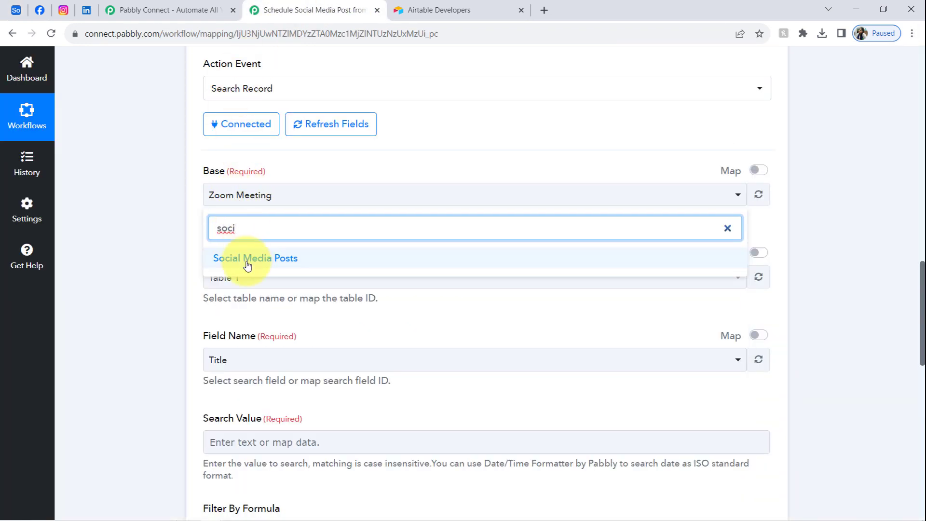
{"action": "left_click", "coordinate": [246, 260]}
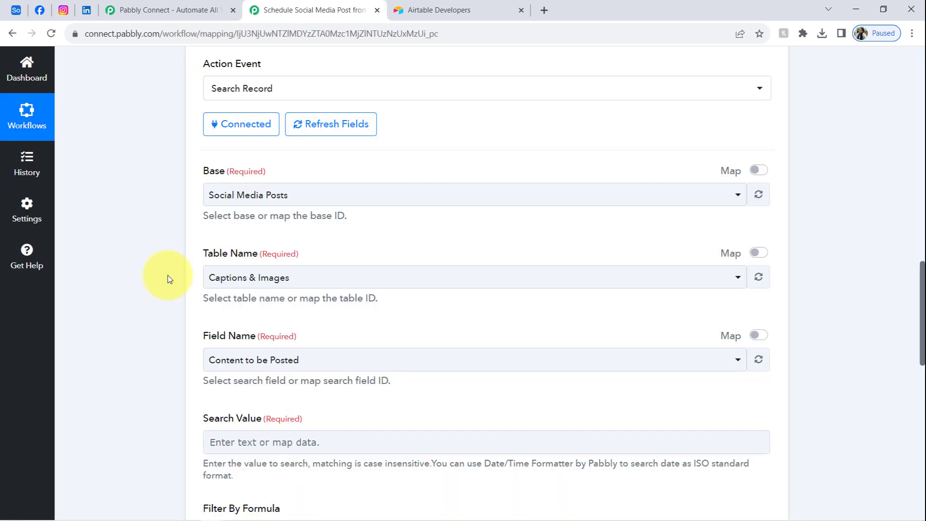
- Keep Captions & Images as the Airtable table after comparing with the Airtable base
{"action": "left_click", "coordinate": [27, 6]}
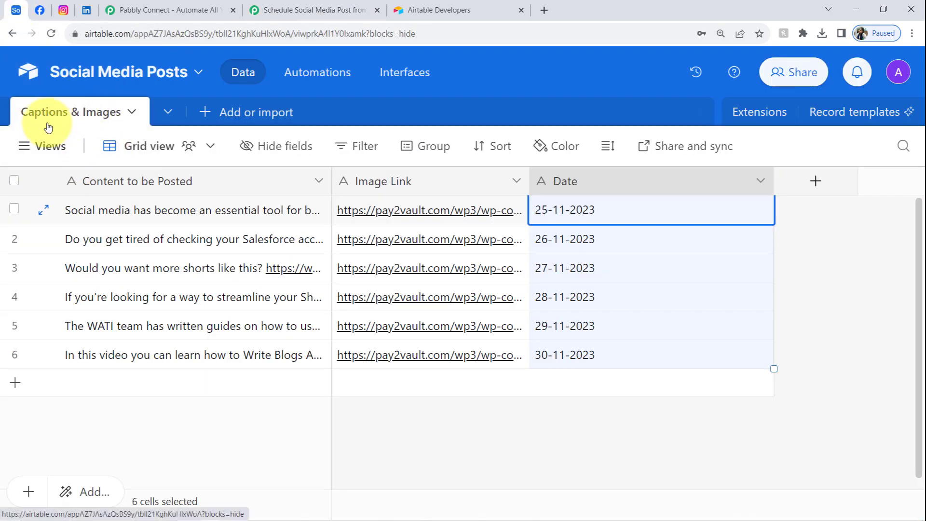
{"action": "left_click", "coordinate": [280, 9]}
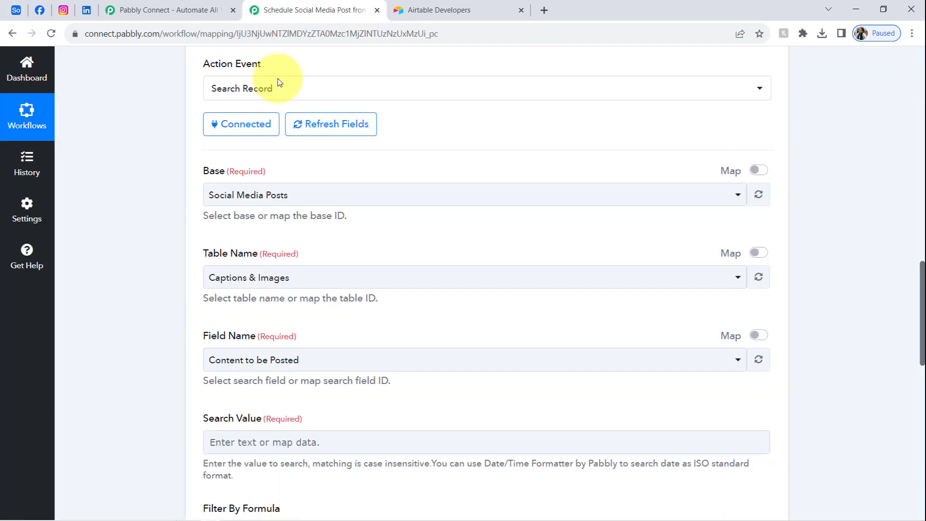
{"action": "left_click", "coordinate": [238, 290]}
{"action": "left_click", "coordinate": [800, 252]}
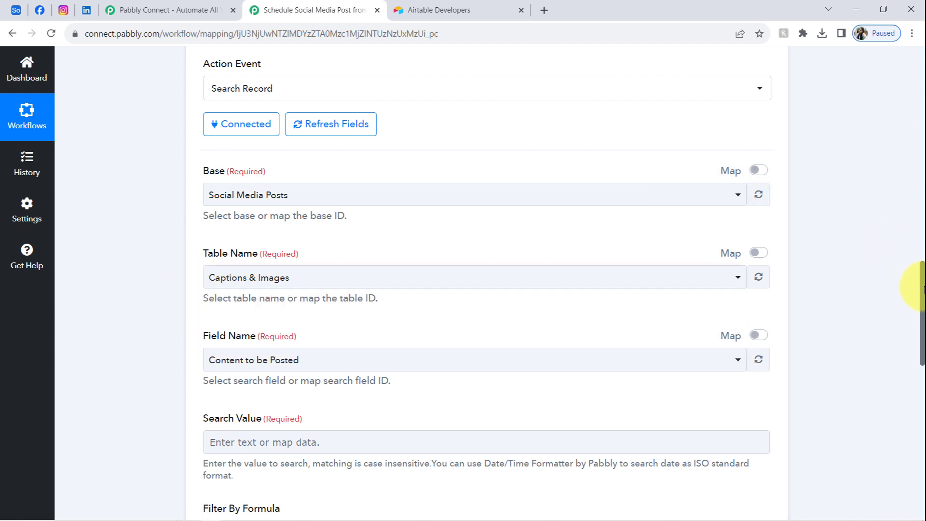
{"action": "left_click_drag", "start_coordinate": [922, 289], "coordinate": [916, 320]}
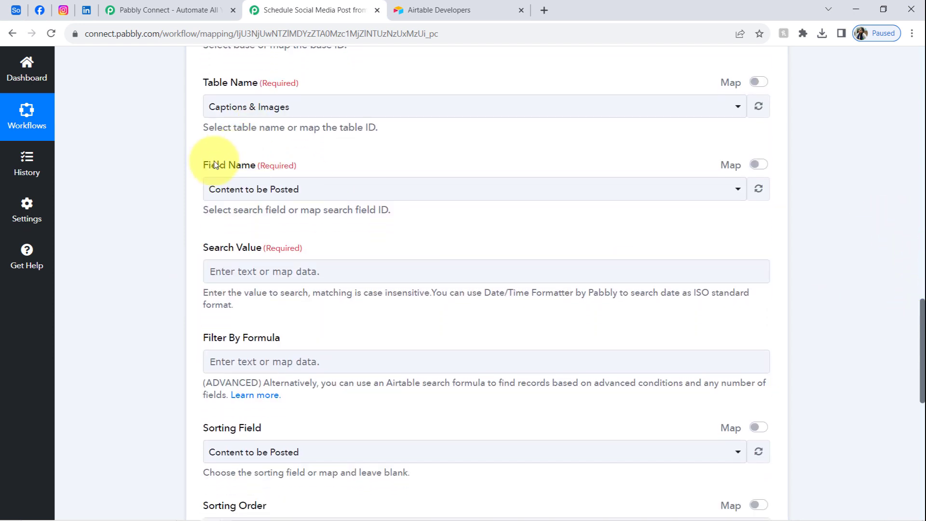
- Set the search Field Name to Date, matching the Airtable columns
{"action": "left_click_drag", "start_coordinate": [211, 165], "coordinate": [259, 169]}
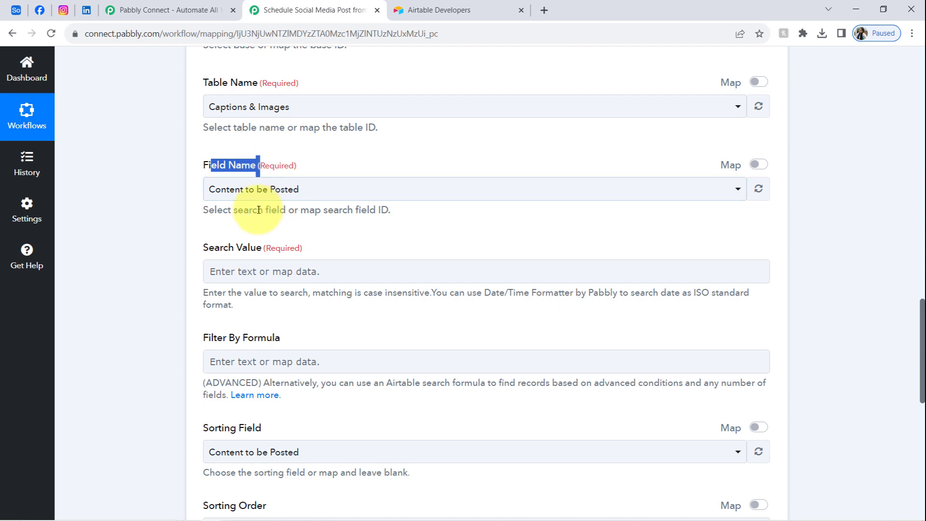
{"action": "left_click_drag", "start_coordinate": [208, 210], "coordinate": [308, 211]}
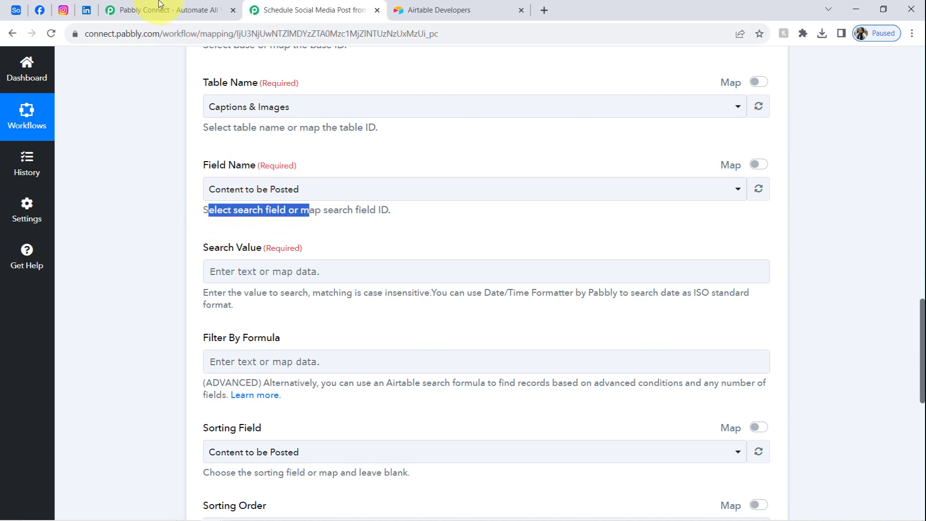
{"action": "left_click", "coordinate": [16, 10]}
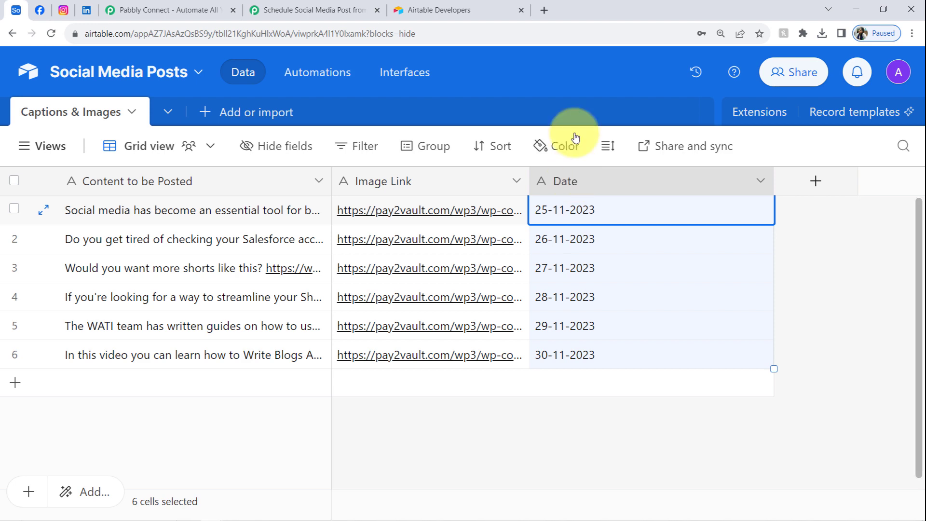
{"action": "left_click", "coordinate": [354, 9]}
{"action": "left_click", "coordinate": [245, 184]}
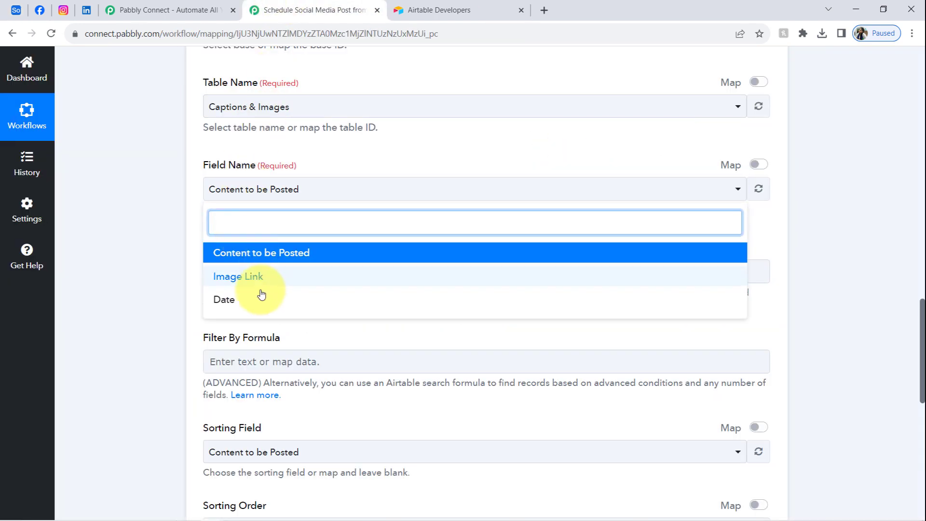
{"action": "left_click", "coordinate": [224, 299]}
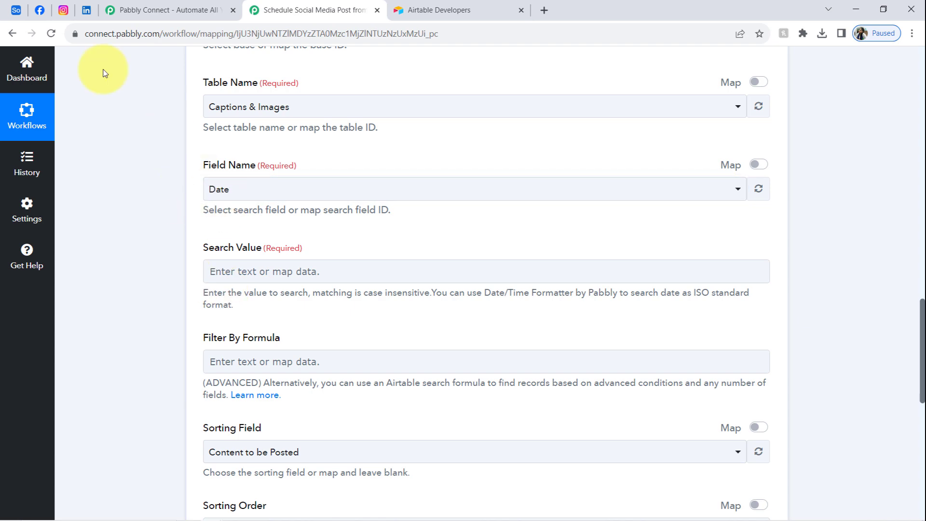
- Compare the Airtable dates and place the cursor in the Search Value field
{"action": "key", "text": "ctrl+Tab"}
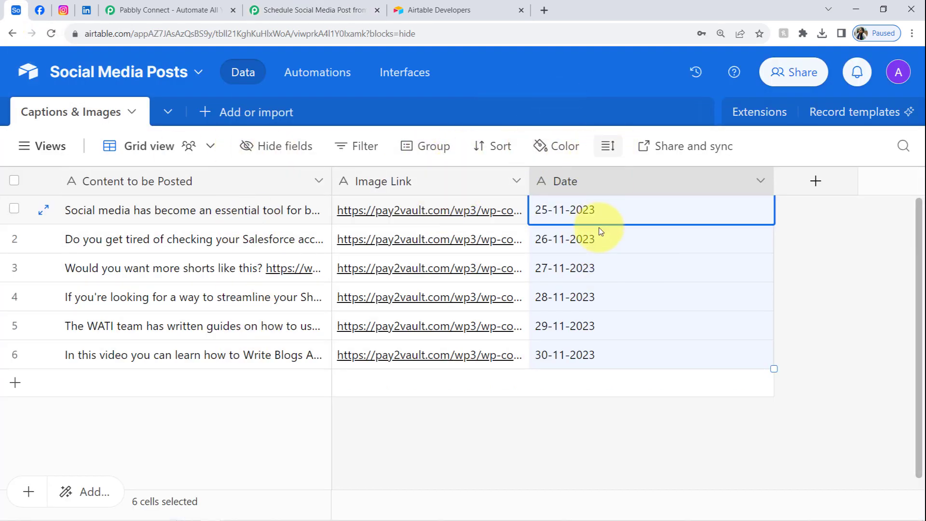
{"action": "left_click", "coordinate": [279, 7]}
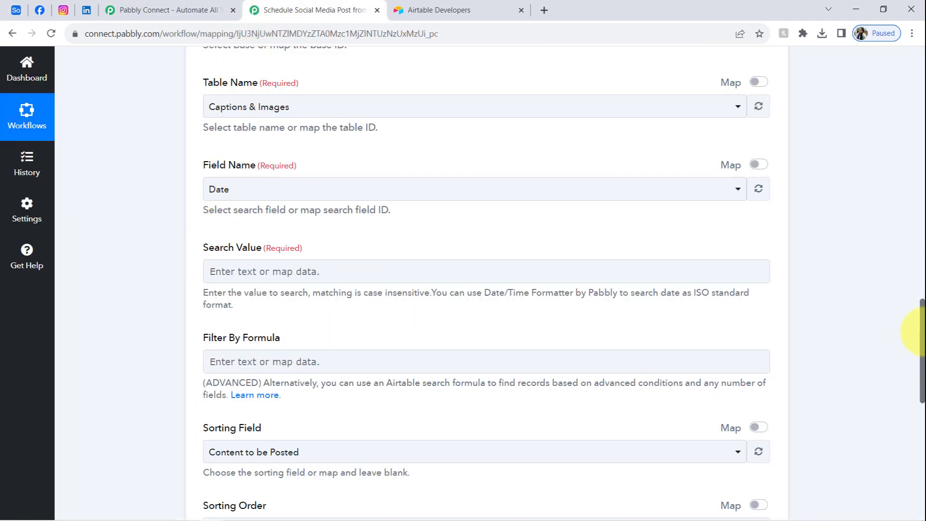
{"action": "scroll", "coordinate": [919, 333], "scroll_direction": "down", "scroll_amount": 1}
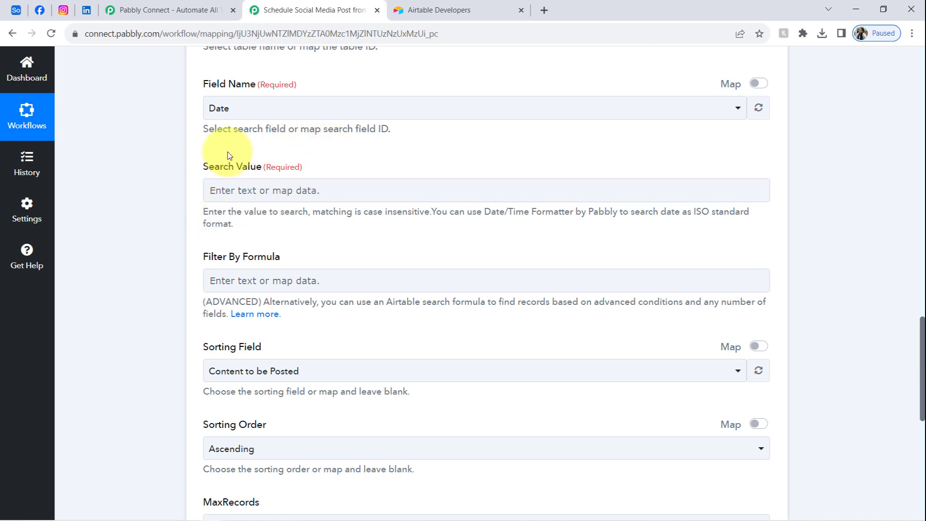
{"action": "left_click", "coordinate": [229, 184]}
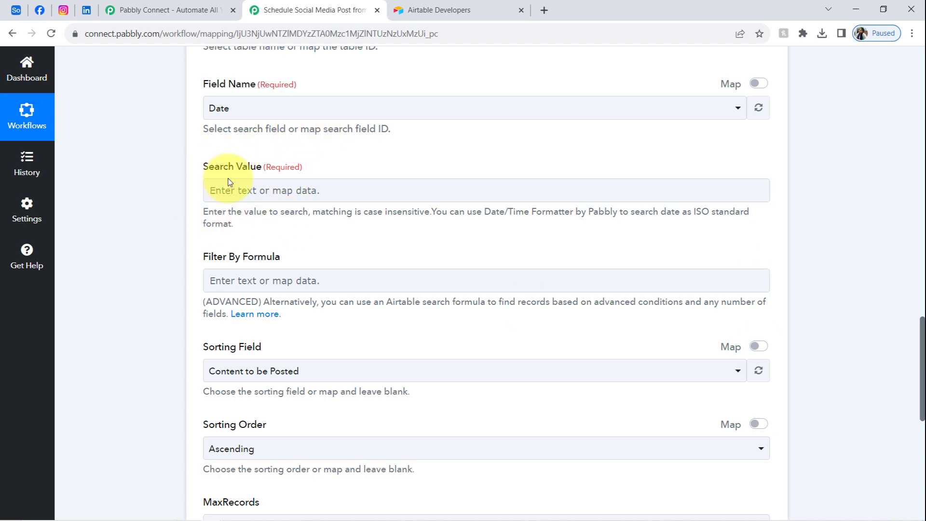
{"action": "left_click", "coordinate": [18, 12]}
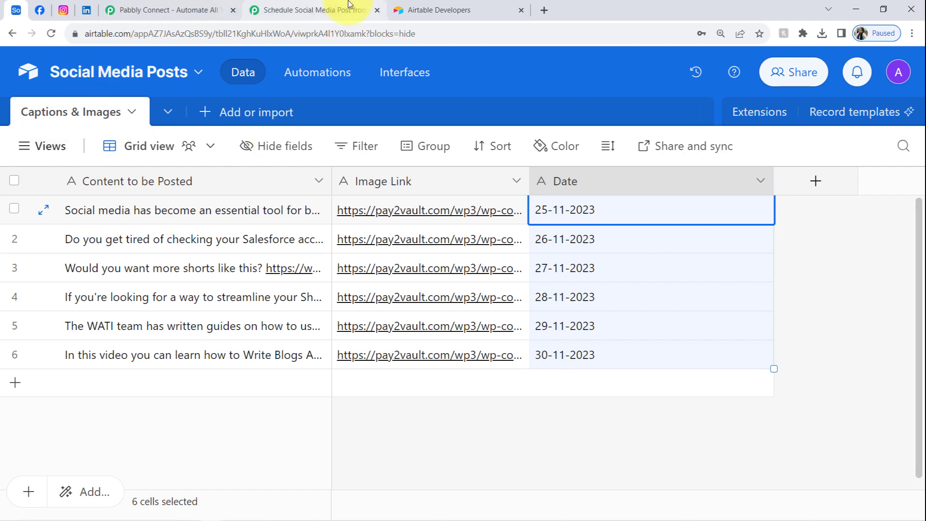
{"action": "left_click", "coordinate": [316, 11]}
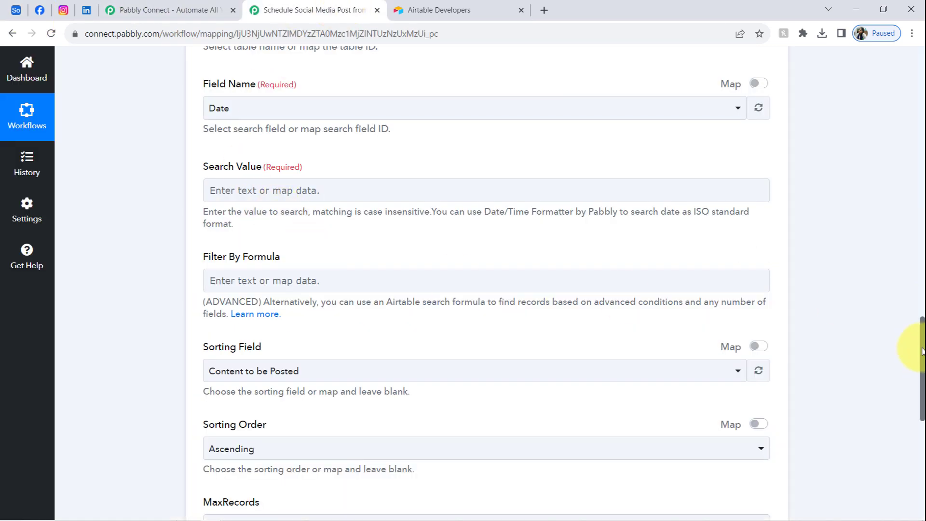
{"action": "left_click_drag", "start_coordinate": [922, 351], "coordinate": [572, 227]}
- Map the Date/Time Formatter's Result, 25-11-2023, into the Search Value field
{"action": "left_click", "coordinate": [523, 223]}
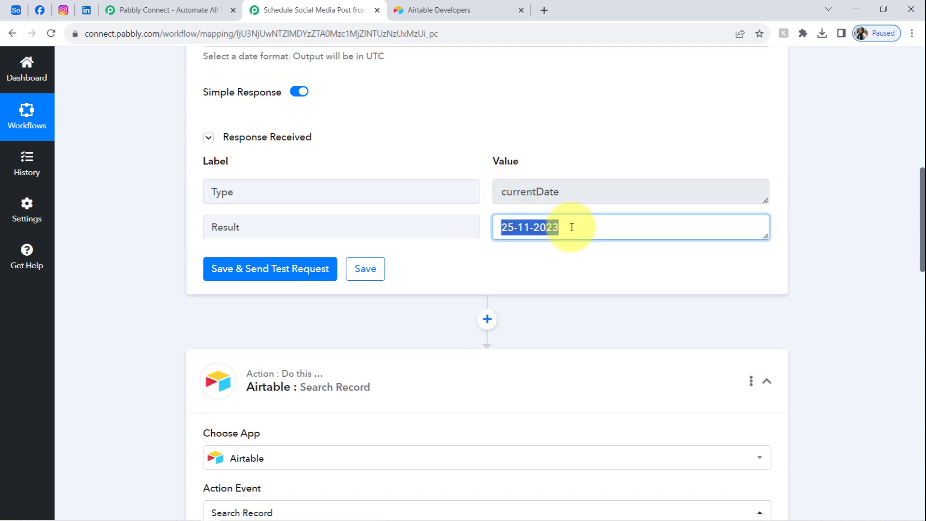
{"action": "left_click_drag", "start_coordinate": [922, 190], "coordinate": [904, 340]}
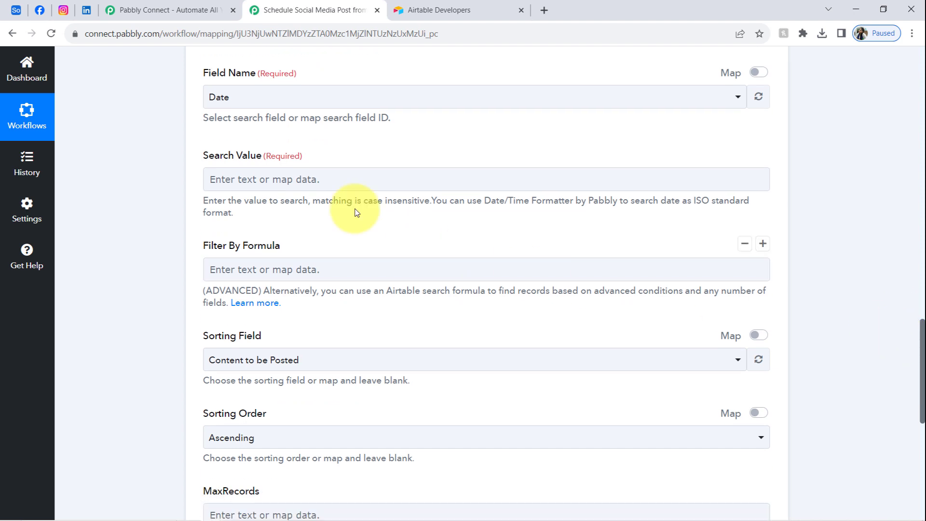
{"action": "left_click", "coordinate": [276, 181]}
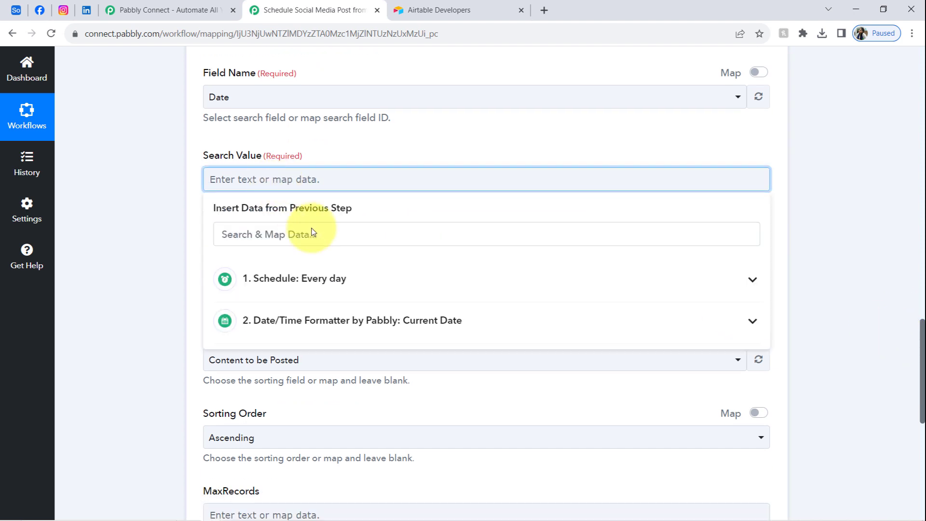
{"action": "left_click", "coordinate": [279, 321]}
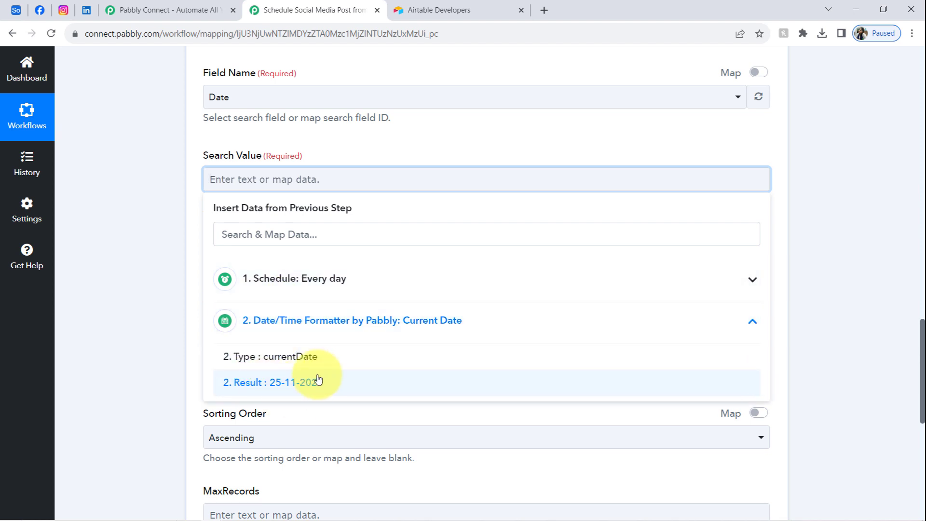
{"action": "left_click", "coordinate": [256, 381]}
{"action": "left_click", "coordinate": [178, 222]}
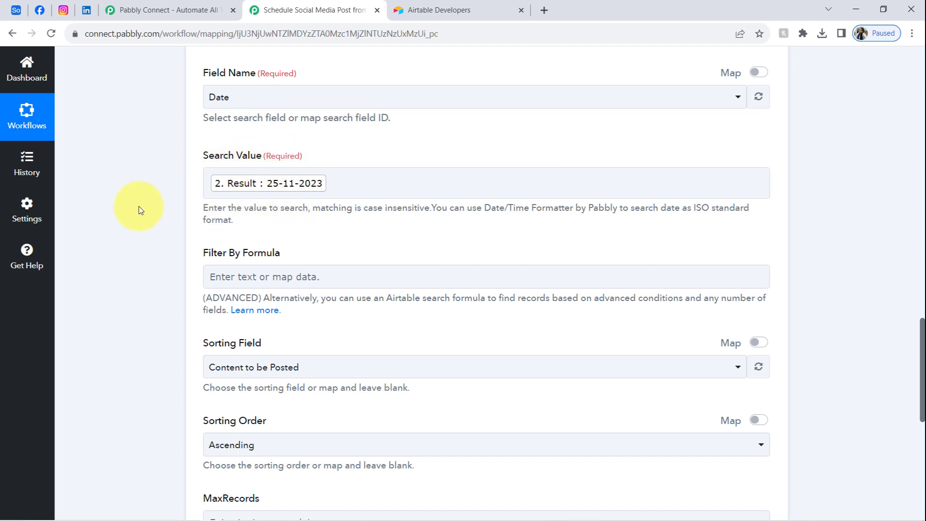
{"action": "scroll", "coordinate": [212, 191], "scroll_direction": "down", "scroll_amount": 2}
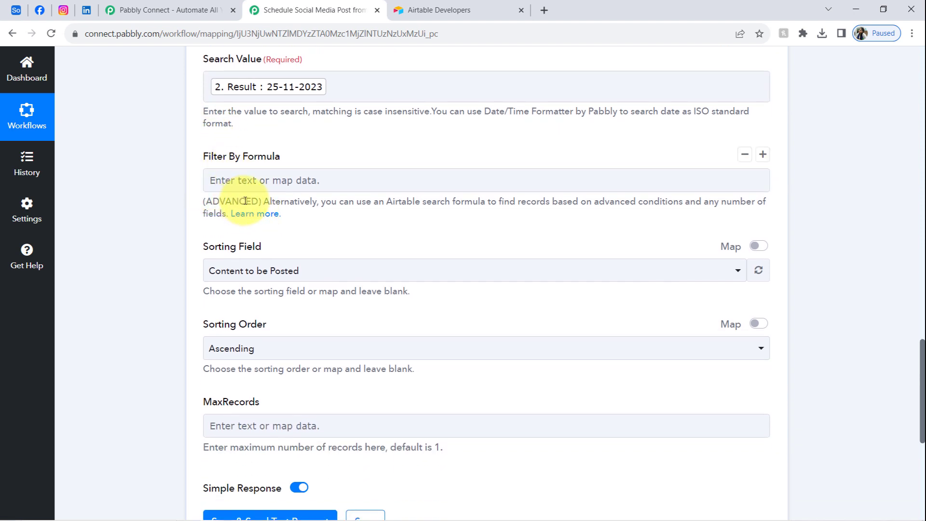
{"action": "left_click", "coordinate": [375, 91]}
{"action": "key", "text": "Return"}
{"action": "type", "text": "53"}
{"action": "key", "text": "Return"}
{"action": "type", "text": "53"}
{"action": "key", "text": "Return"}
{"action": "type", "text": "452"}
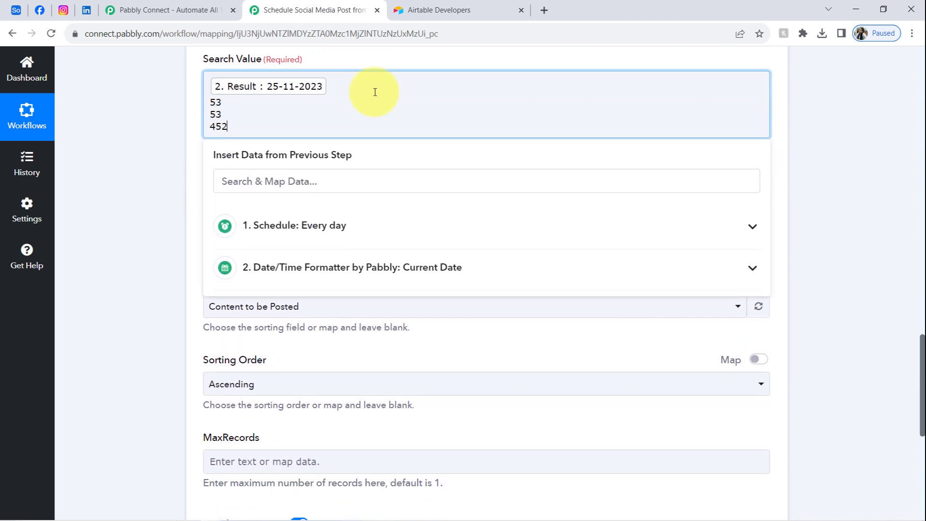
{"action": "key", "text": "BackSpace"}
{"action": "key", "text": "BackSpace"}
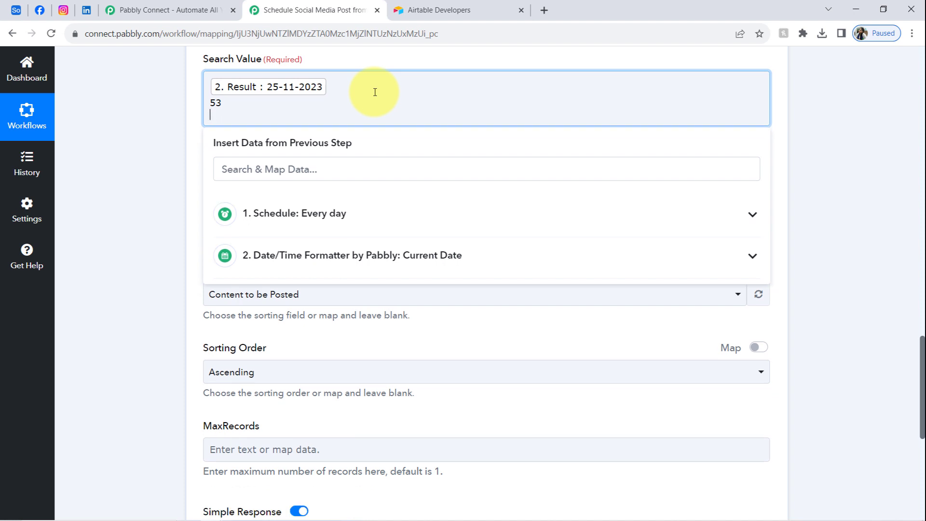
{"action": "key", "text": "BackSpace"}
{"action": "key", "text": "BackSpace"}
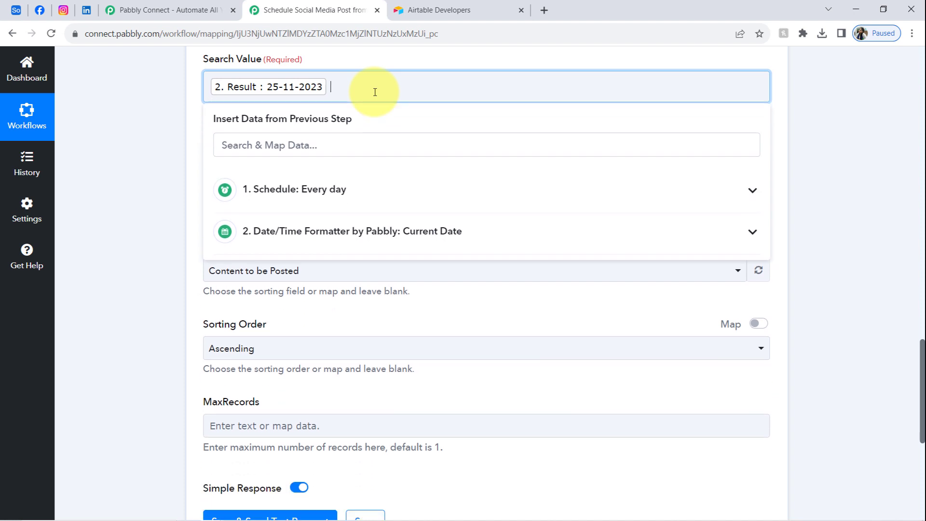
{"action": "left_click", "coordinate": [162, 149]}
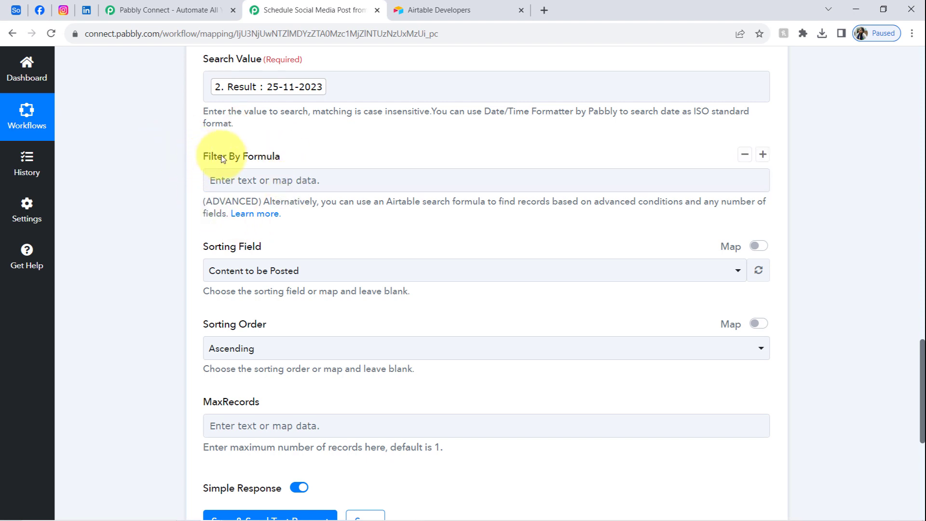
{"action": "left_click_drag", "start_coordinate": [211, 158], "coordinate": [267, 159]}
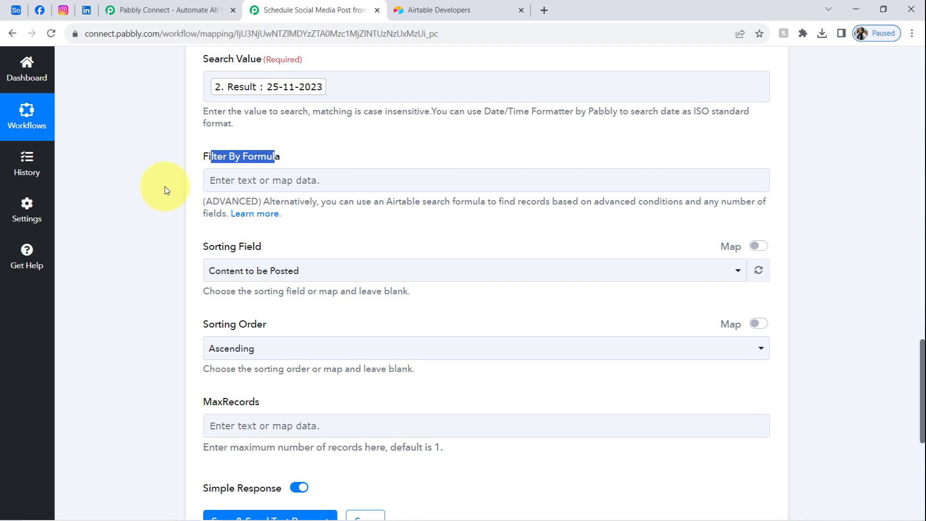
{"action": "scroll", "coordinate": [167, 190], "scroll_direction": "down", "scroll_amount": 3}
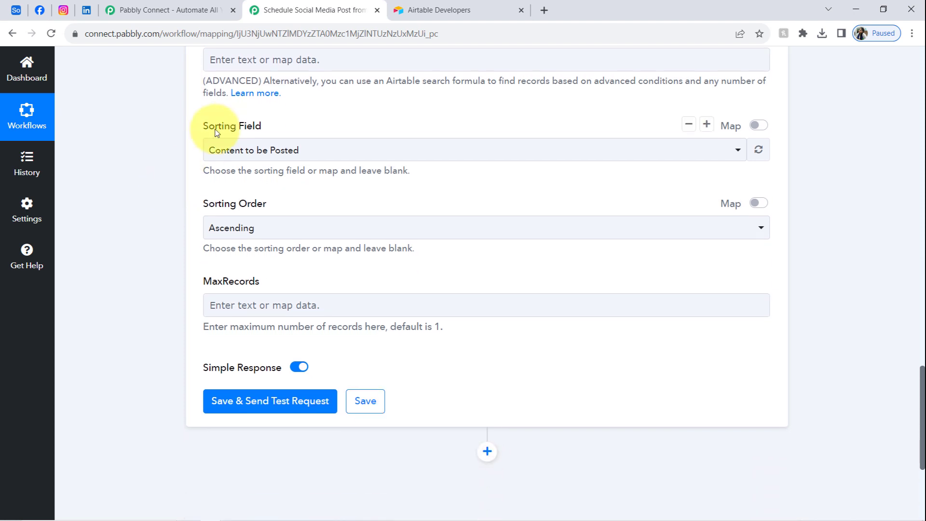
{"action": "left_click", "coordinate": [265, 153]}
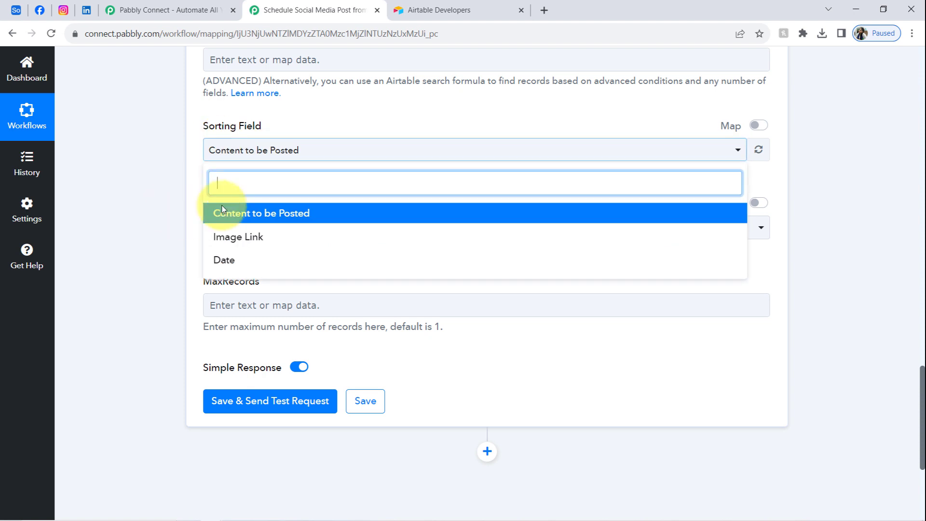
{"action": "left_click", "coordinate": [172, 222]}
{"action": "left_click_drag", "start_coordinate": [215, 204], "coordinate": [273, 208]}
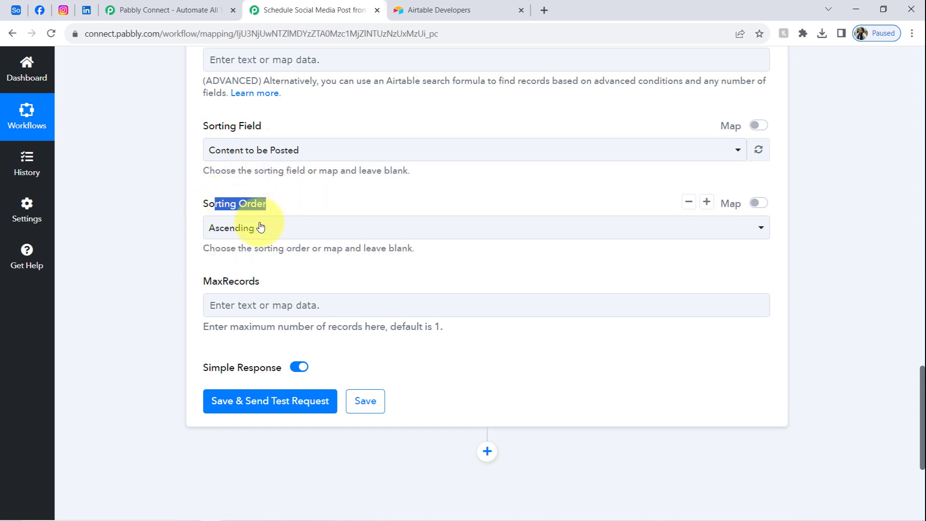
{"action": "left_click", "coordinate": [260, 227]}
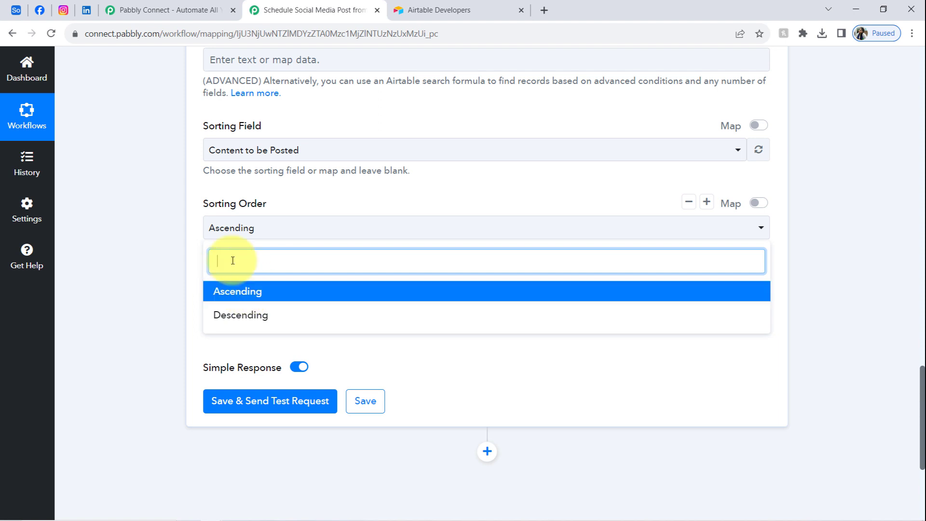
{"action": "left_click", "coordinate": [191, 330]}
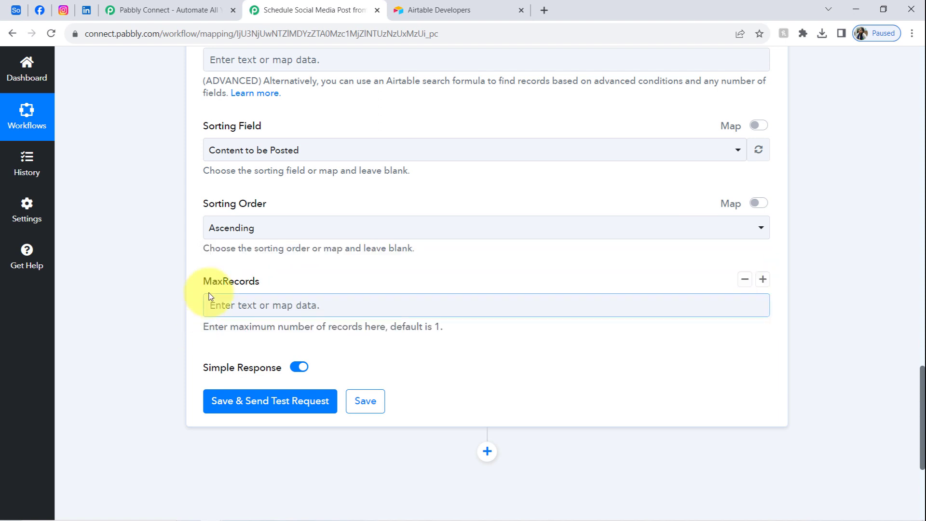
{"action": "left_click", "coordinate": [277, 301]}
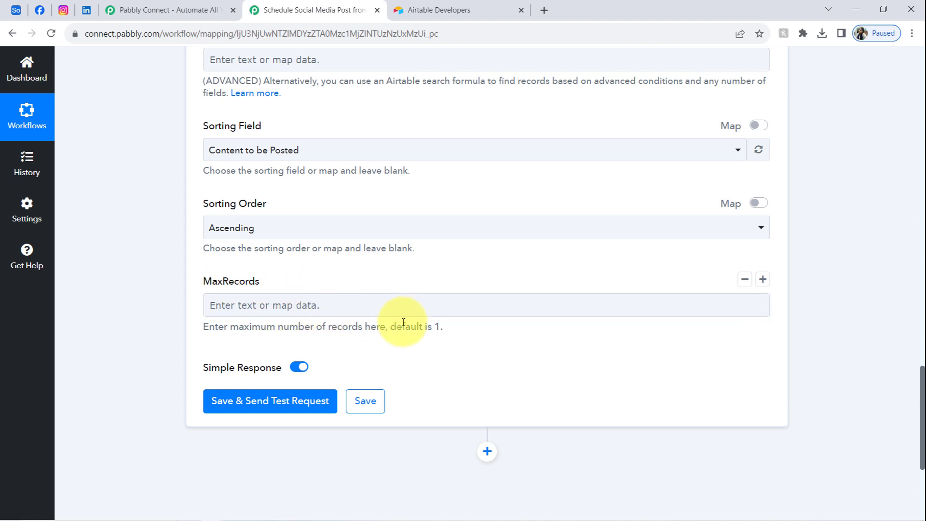
{"action": "left_click_drag", "start_coordinate": [415, 328], "coordinate": [467, 331]}
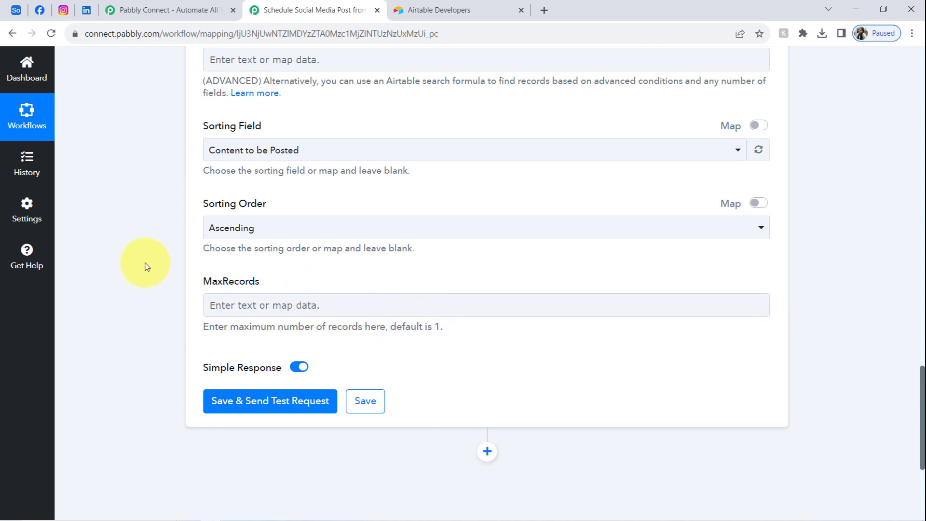
{"action": "scroll", "coordinate": [147, 266], "scroll_direction": "down", "scroll_amount": 3}
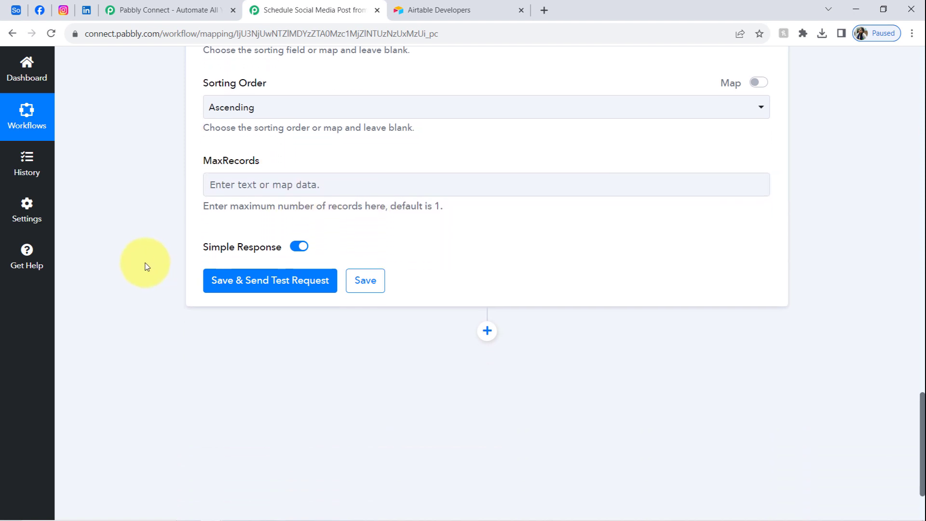
- Save and test the search step, checking the 25-11-2023 record's caption and image link in Airtable
{"action": "left_click", "coordinate": [319, 233]}
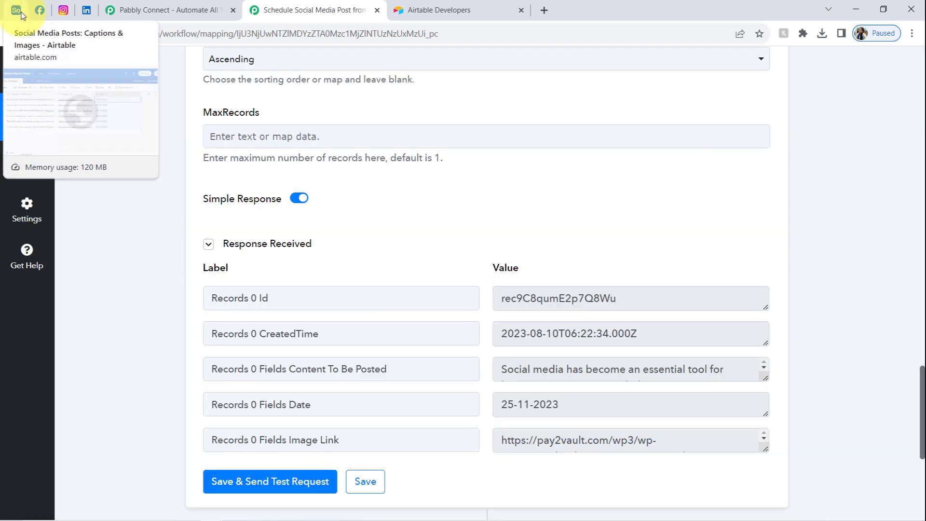
{"action": "left_click", "coordinate": [21, 14]}
{"action": "left_click", "coordinate": [434, 211]}
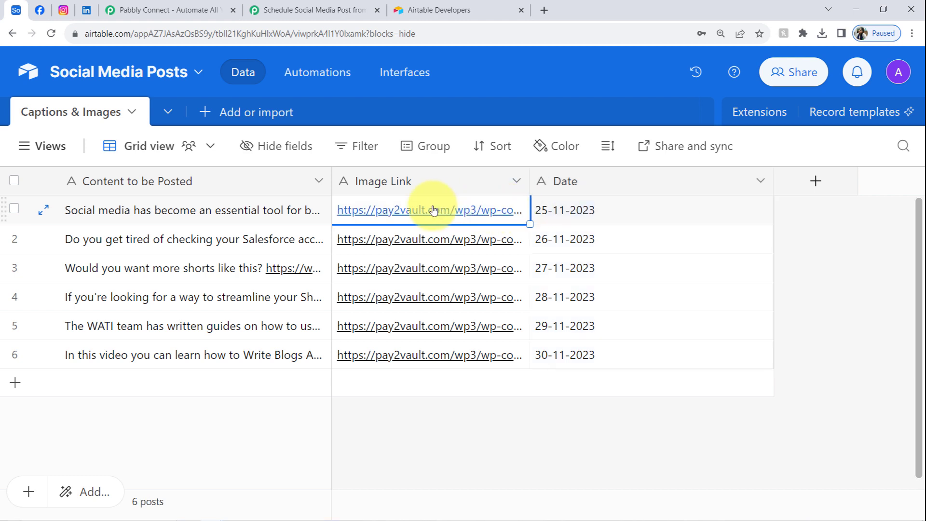
{"action": "left_click", "coordinate": [226, 209]}
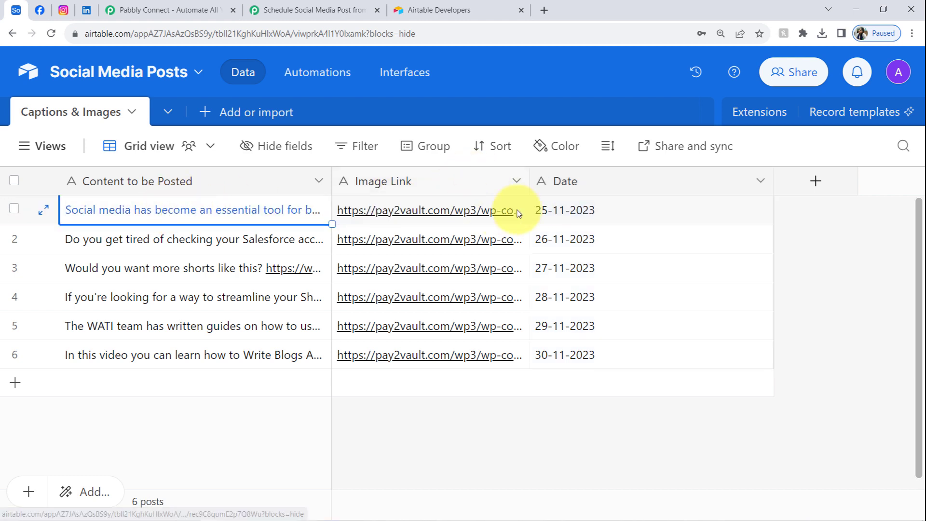
{"action": "left_click", "coordinate": [572, 218]}
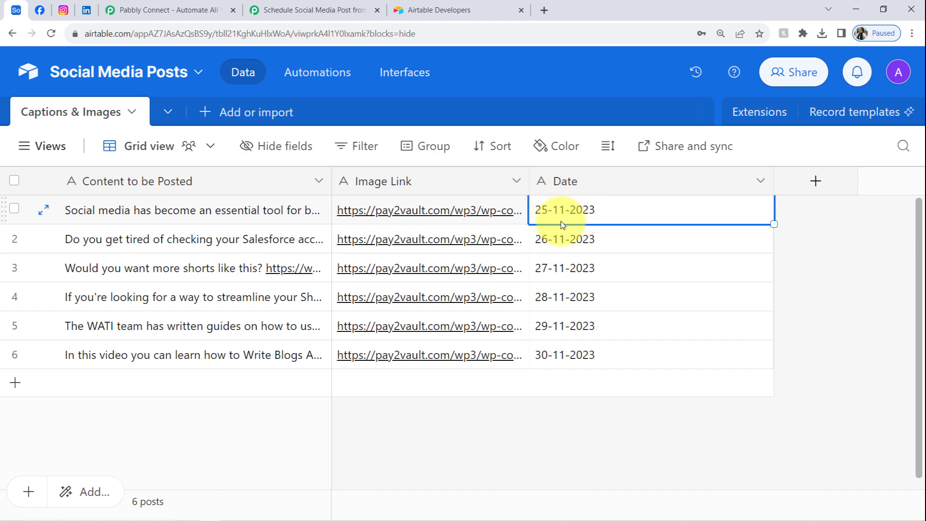
{"action": "left_click", "coordinate": [319, 9]}
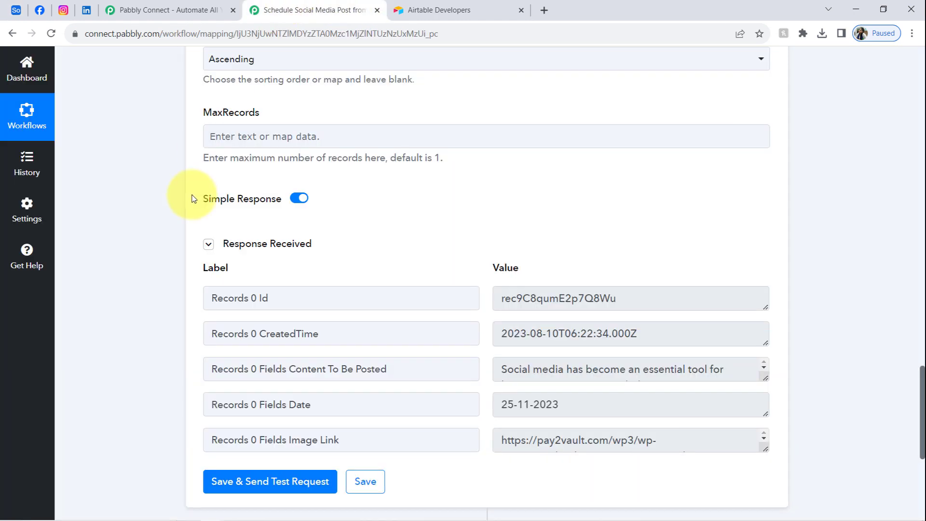
- Review the returned record id, creation time and caption text in the test response
{"action": "scroll", "coordinate": [147, 214], "scroll_direction": "down", "scroll_amount": 2}
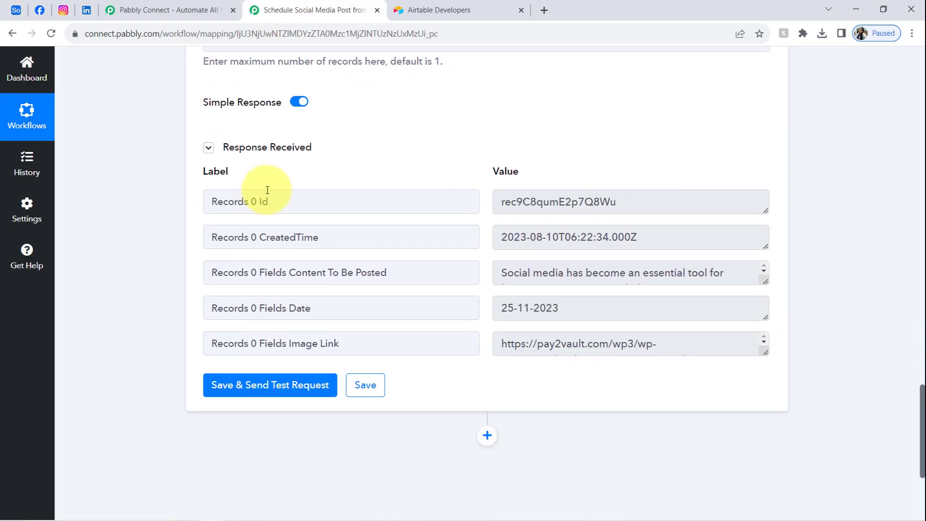
{"action": "left_click_drag", "start_coordinate": [577, 202], "coordinate": [495, 202]}
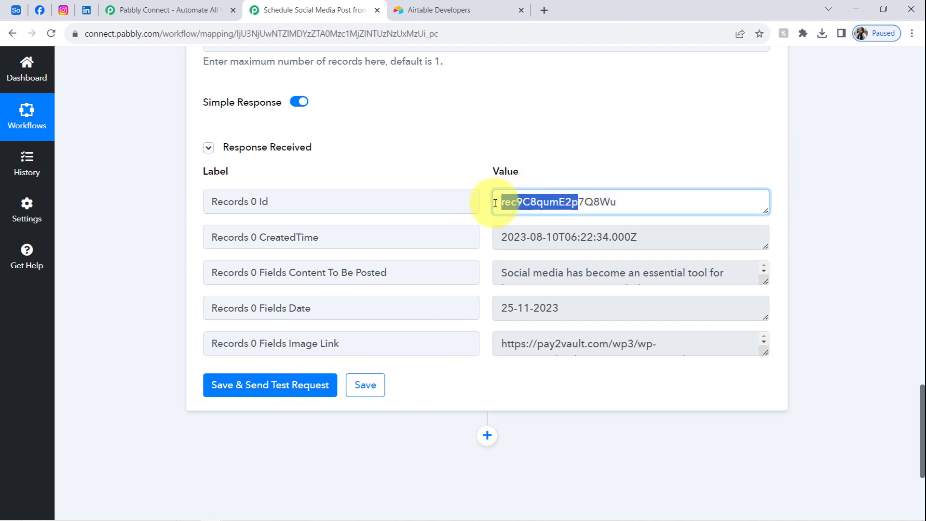
{"action": "left_click_drag", "start_coordinate": [526, 237], "coordinate": [640, 236]}
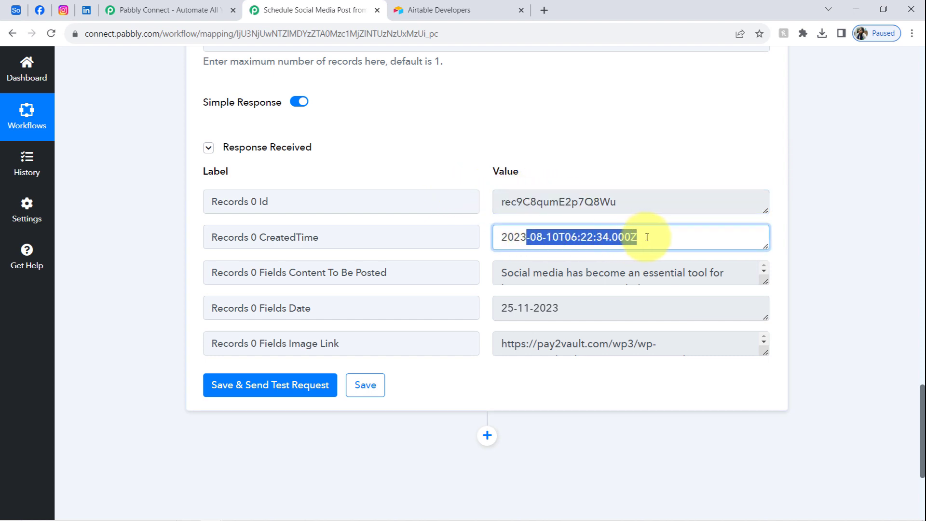
{"action": "left_click_drag", "start_coordinate": [513, 273], "coordinate": [587, 276]}
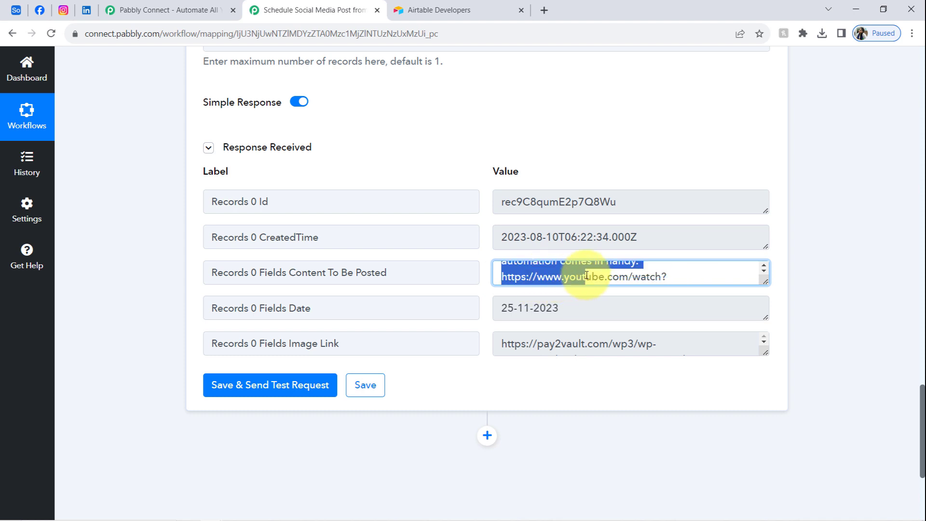
{"action": "left_click_drag", "start_coordinate": [760, 280], "coordinate": [766, 336]}
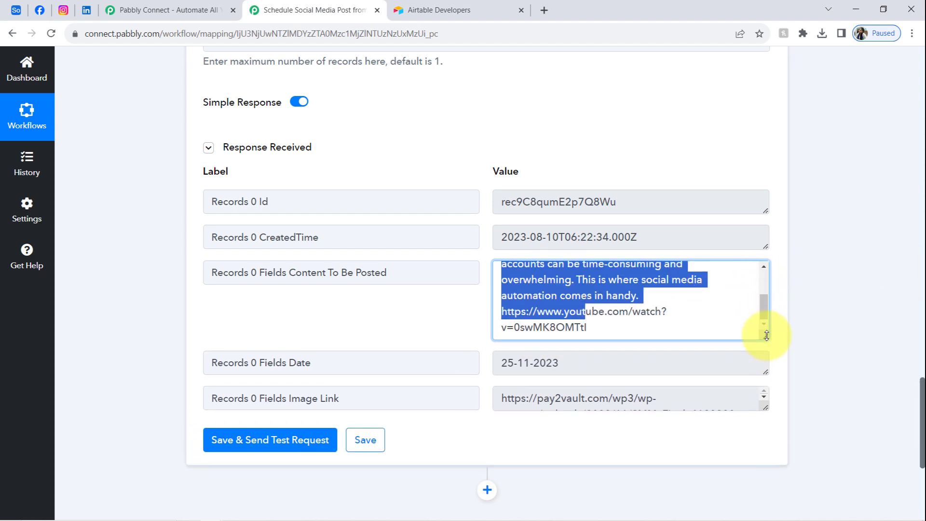
{"action": "scroll", "coordinate": [768, 317], "scroll_direction": "up", "scroll_amount": 5}
{"action": "left_click", "coordinate": [522, 285]}
{"action": "left_click_drag", "start_coordinate": [528, 273], "coordinate": [693, 284]}
{"action": "left_click", "coordinate": [627, 287]}
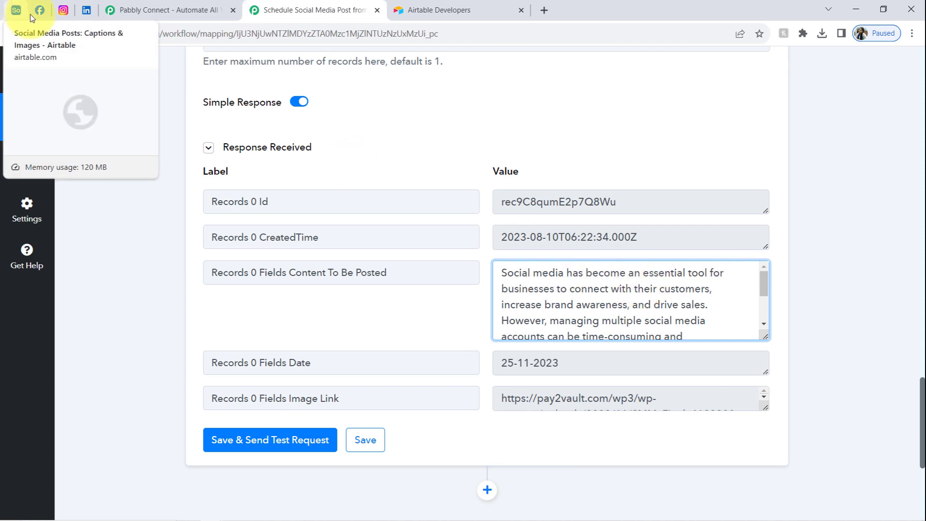
- Compare the returned caption with Airtable's first record and check the returned date value
{"action": "left_click", "coordinate": [16, 12]}
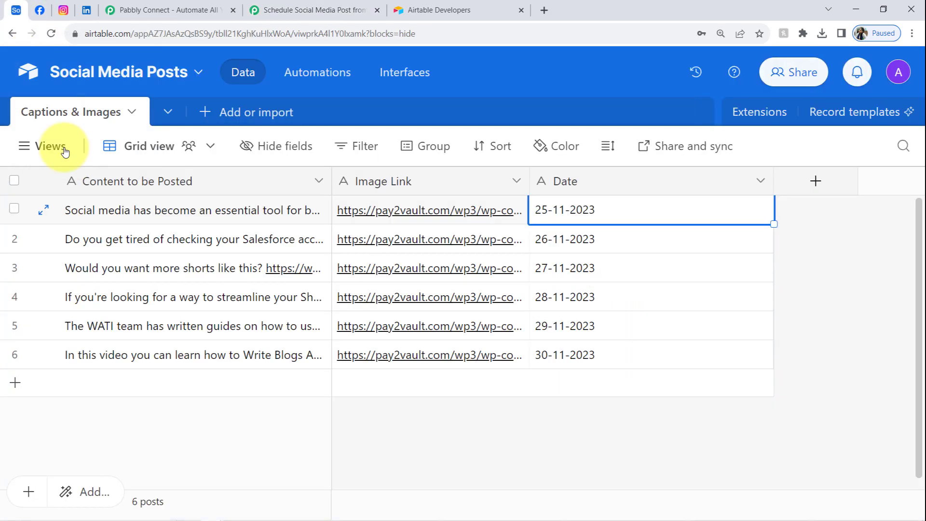
{"action": "left_click", "coordinate": [110, 217]}
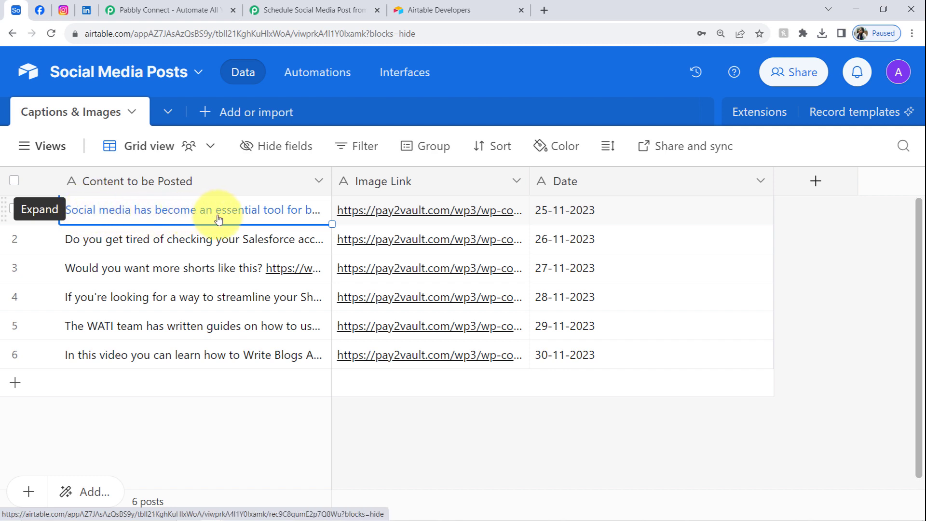
{"action": "left_click", "coordinate": [307, 3]}
{"action": "left_click", "coordinate": [536, 357]}
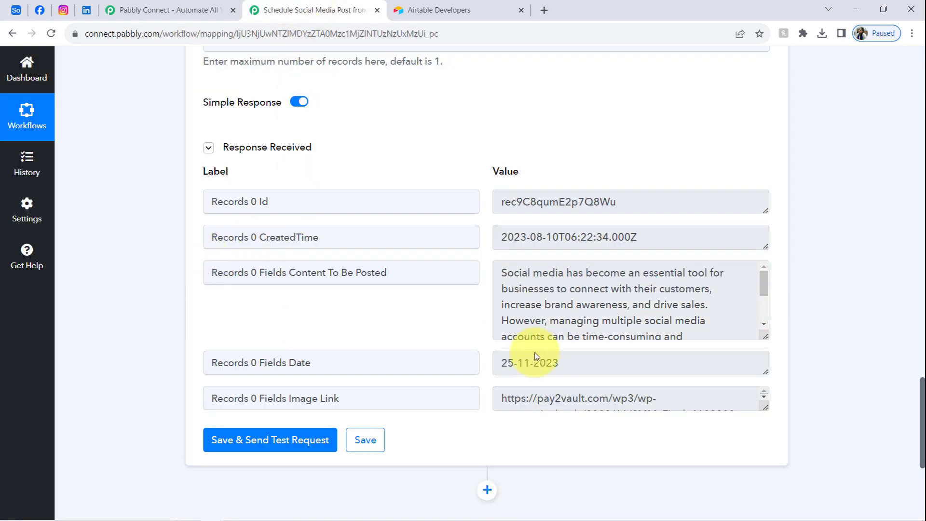
{"action": "triple_click", "coordinate": [574, 363]}
{"action": "left_click_drag", "start_coordinate": [922, 390], "coordinate": [922, 405]}
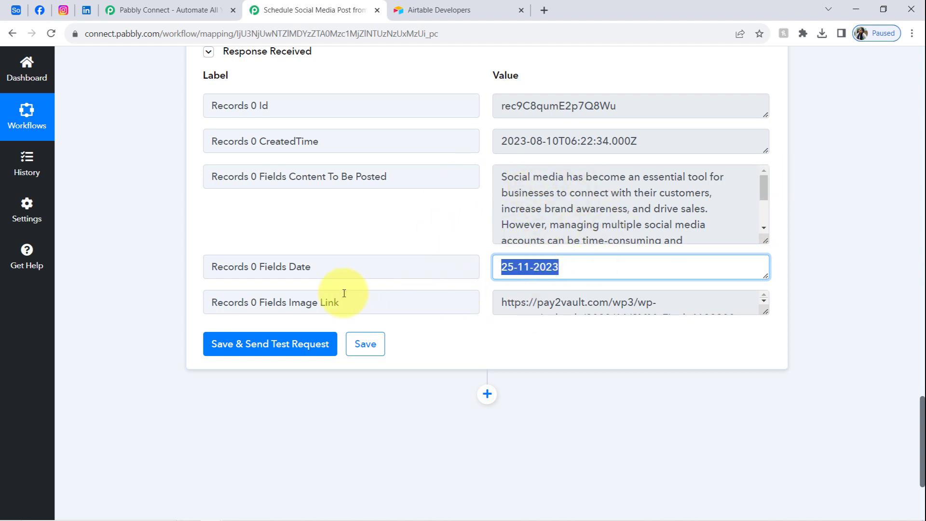
- Open the returned image URL in a new tab to confirm it shows the image
{"action": "triple_click", "coordinate": [616, 305]}
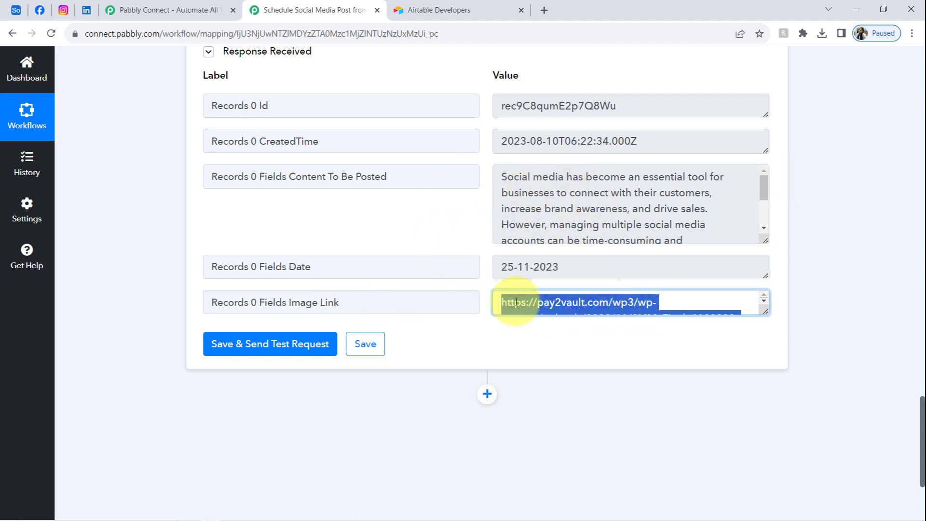
{"action": "key", "text": "ctrl+c"}
{"action": "key", "text": "ctrl+t"}
{"action": "key", "text": "ctrl+v"}
{"action": "key", "text": "Return"}
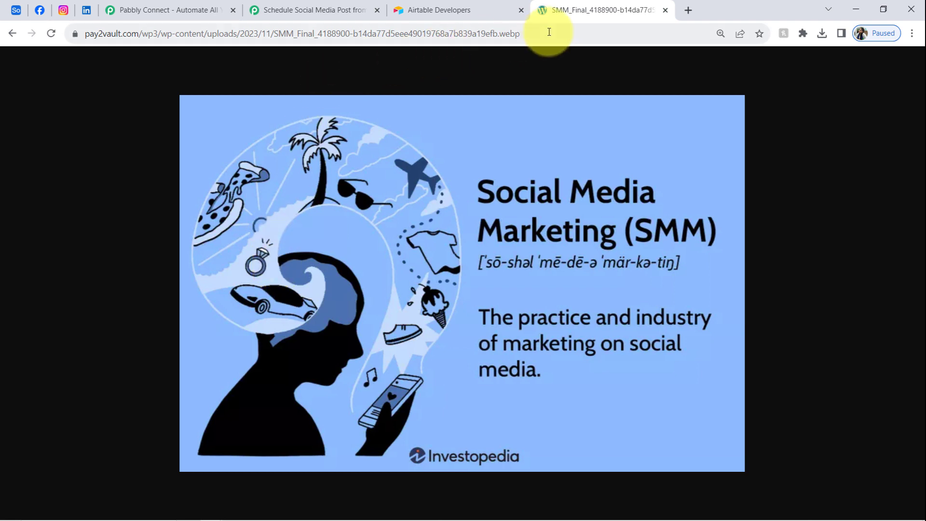
{"action": "left_click", "coordinate": [665, 10]}
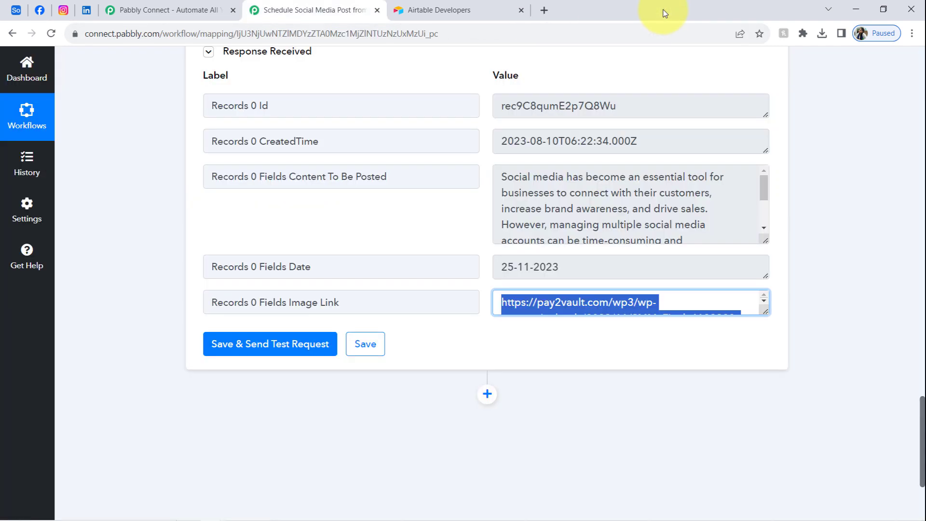
{"action": "left_click", "coordinate": [180, 315]}
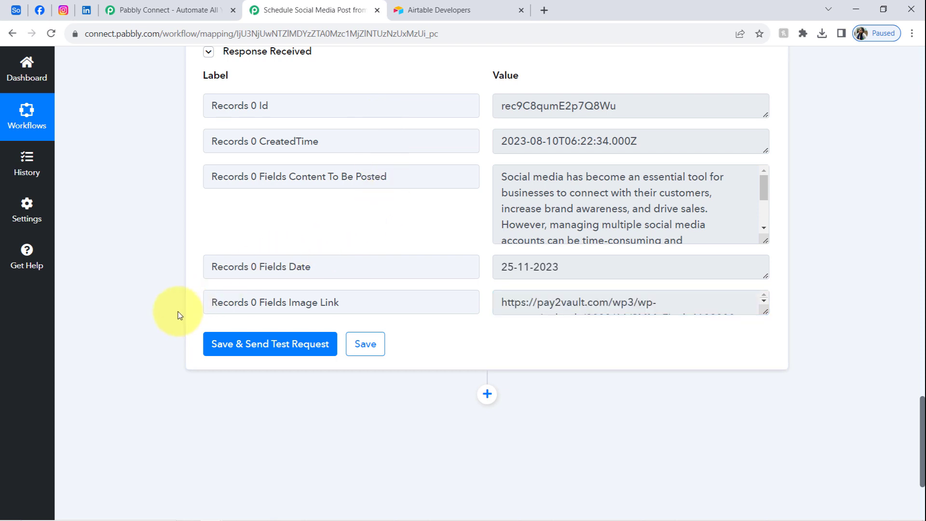
{"action": "scroll", "coordinate": [434, 309], "scroll_direction": "down", "scroll_amount": 2}
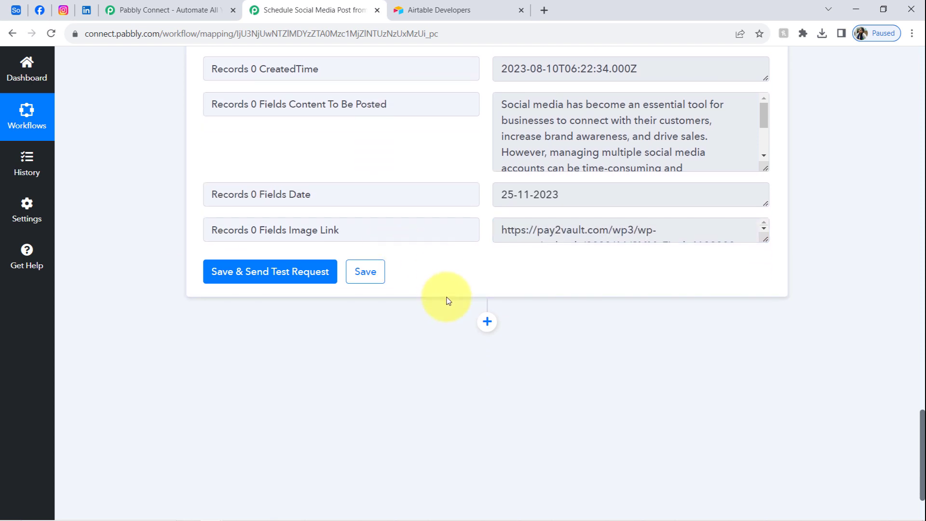
{"action": "scroll", "coordinate": [452, 291], "scroll_direction": "down", "scroll_amount": 2}
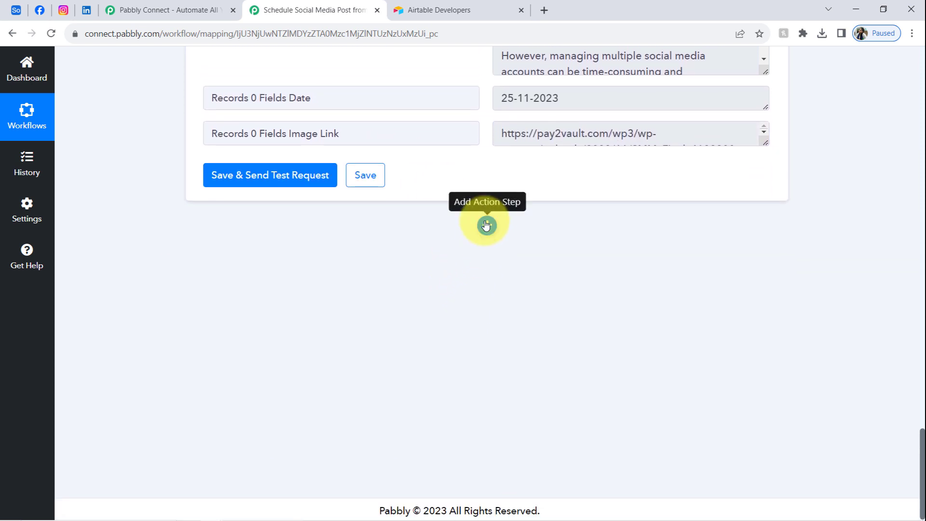
- Add a new action step using the Facebook Pages app, found by searching 'aceb'
{"action": "left_click", "coordinate": [486, 226]}
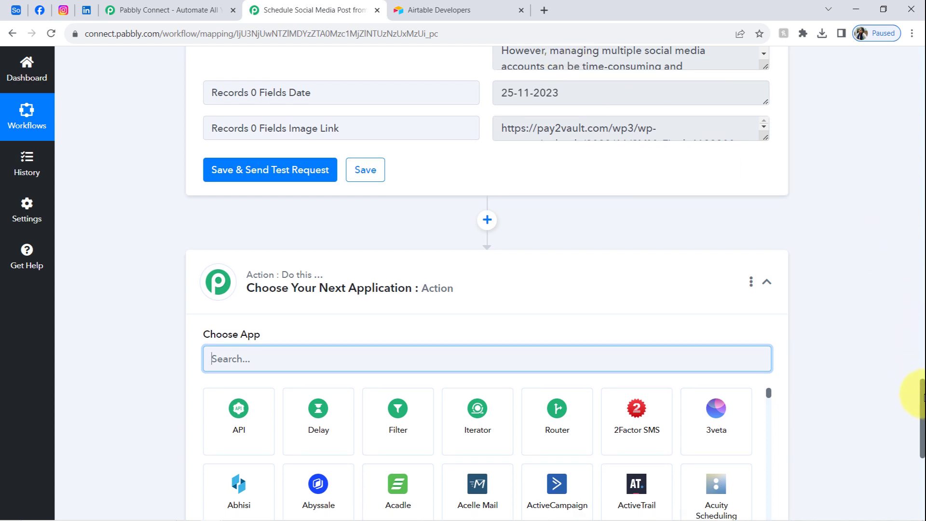
{"action": "left_click_drag", "start_coordinate": [920, 389], "coordinate": [910, 431]}
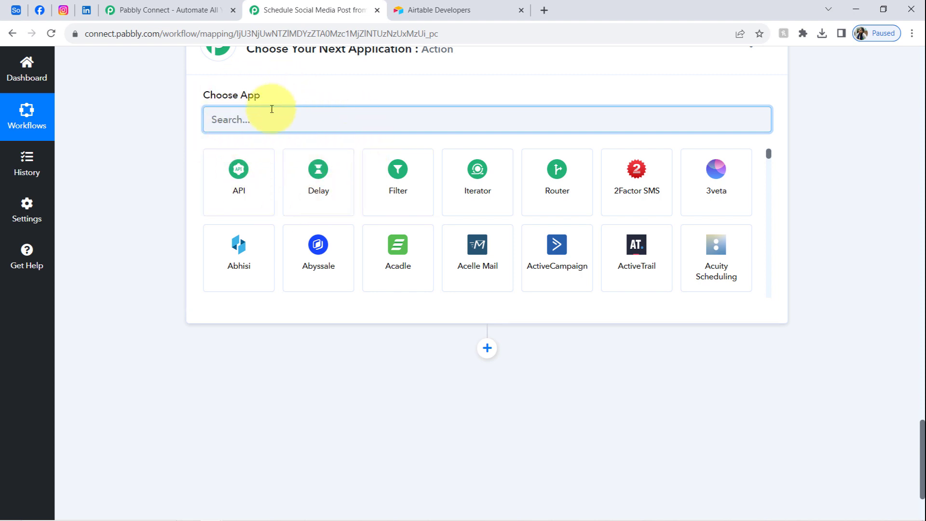
{"action": "type", "text": "aceb"}
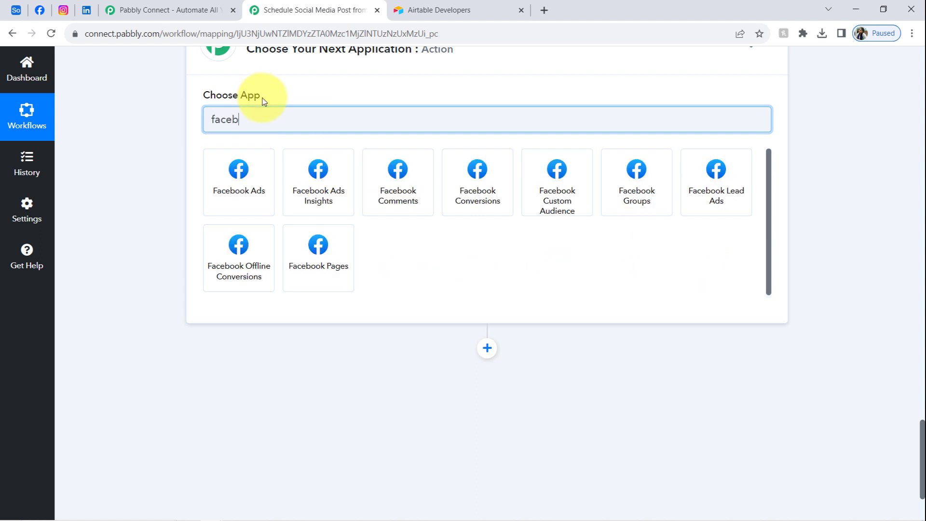
{"action": "left_click", "coordinate": [323, 236]}
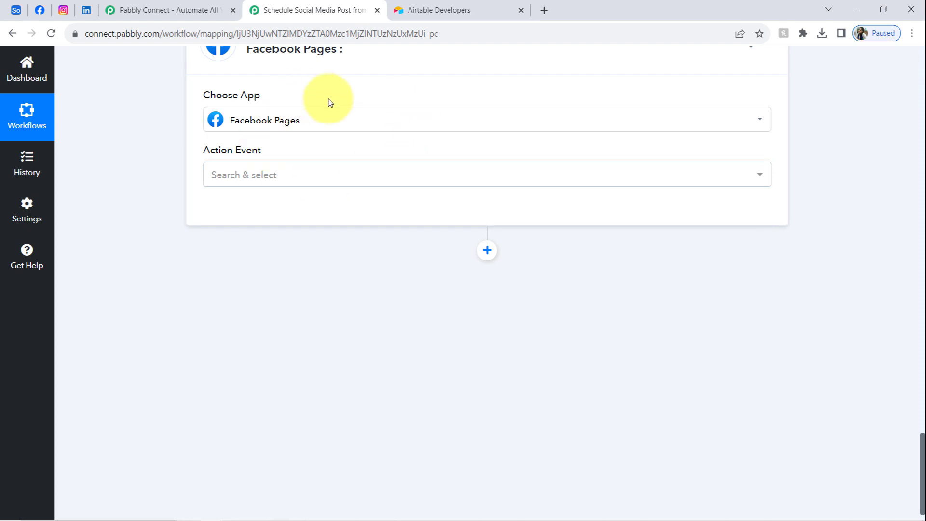
- Set the action event to Create Page Post and start the account connection
{"action": "left_click", "coordinate": [257, 170]}
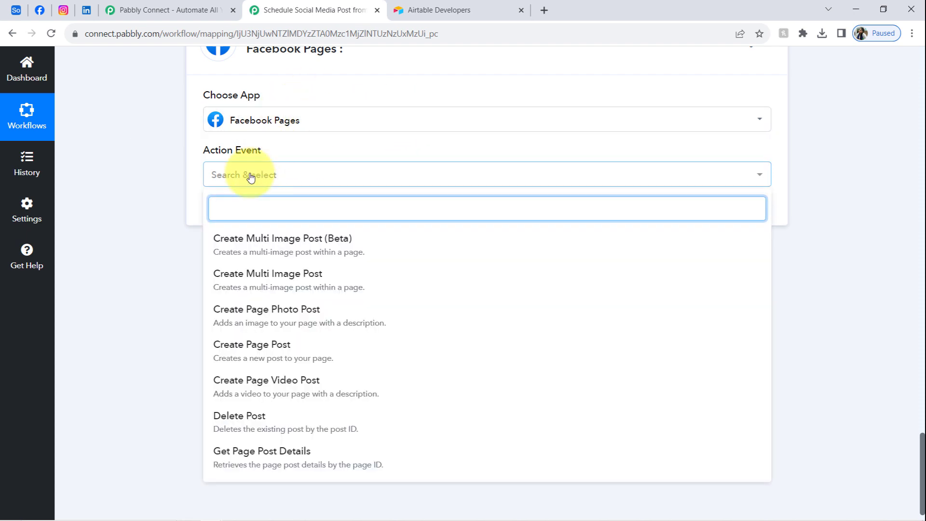
{"action": "left_click", "coordinate": [252, 344]}
{"action": "left_click", "coordinate": [228, 175]}
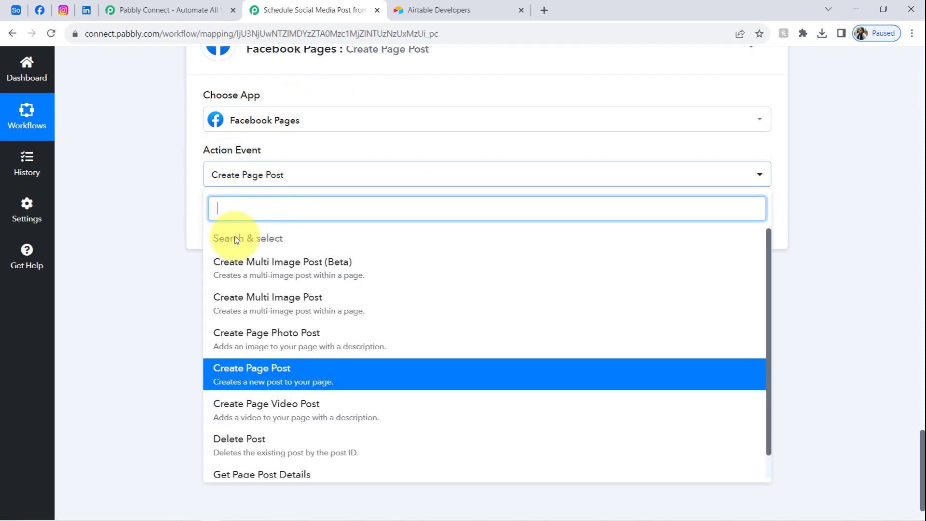
{"action": "left_click", "coordinate": [236, 372]}
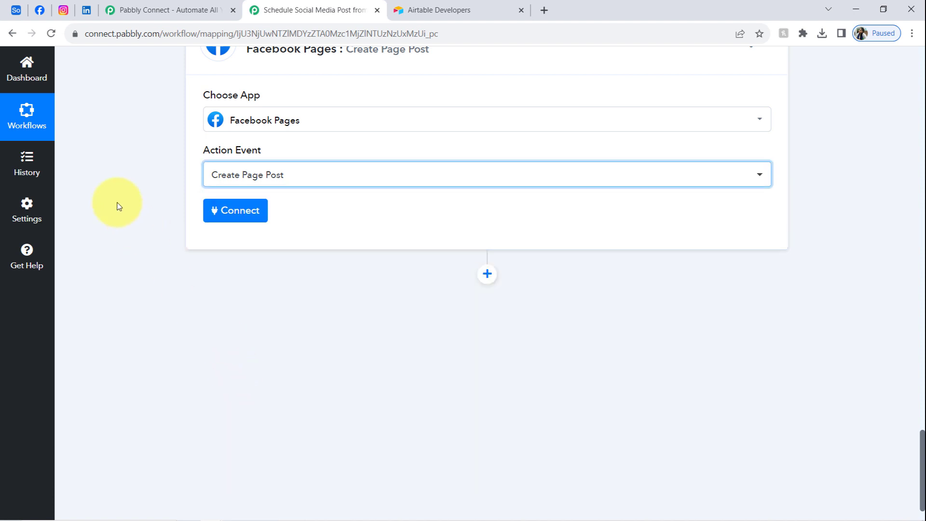
{"action": "left_click", "coordinate": [254, 210]}
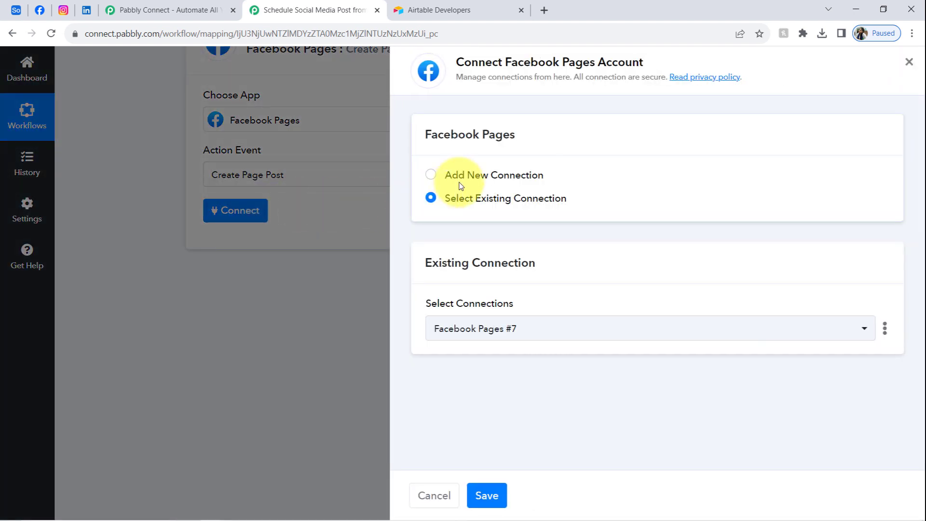
- Add a new Facebook Pages connection and continue with the previously linked Facebook login
{"action": "left_click", "coordinate": [472, 179]}
{"action": "left_click", "coordinate": [499, 322]}
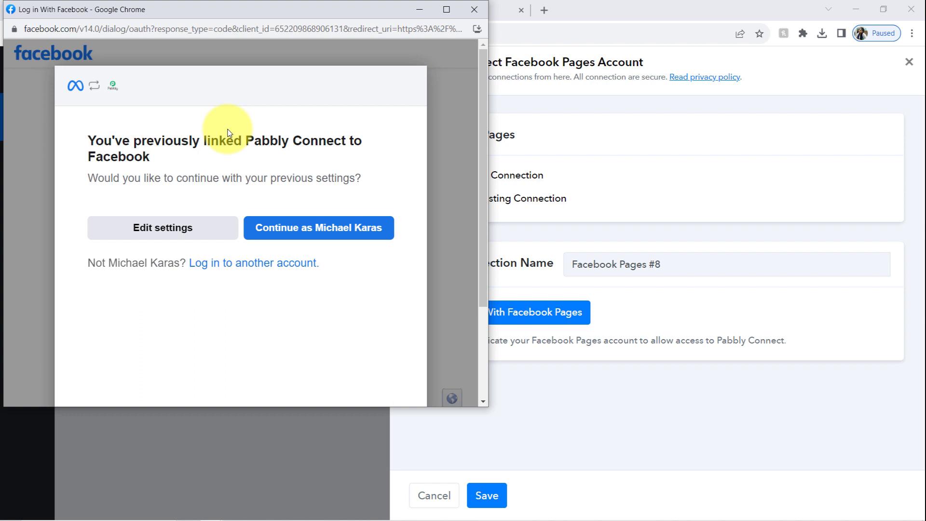
{"action": "left_click", "coordinate": [300, 234]}
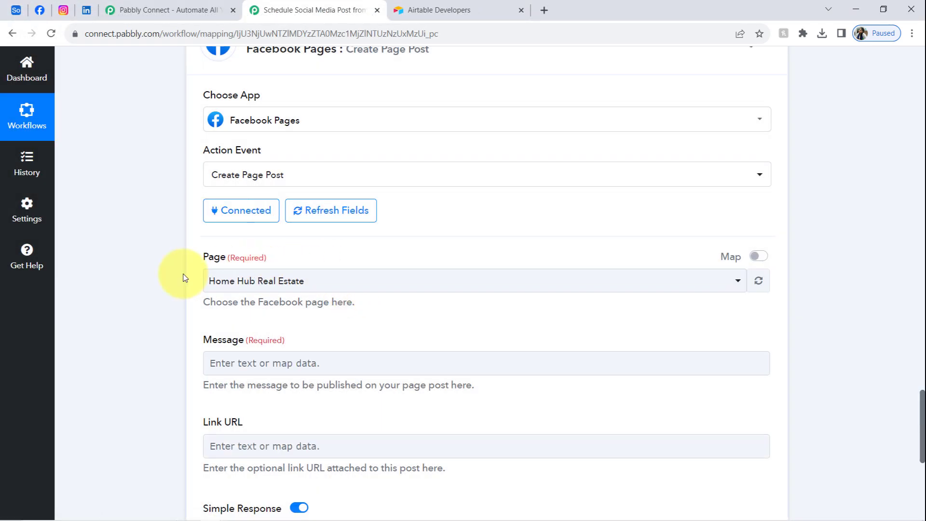
- Choose the Pabbly page as the post target, found by searching 'pabb'
{"action": "double_click", "coordinate": [213, 265]}
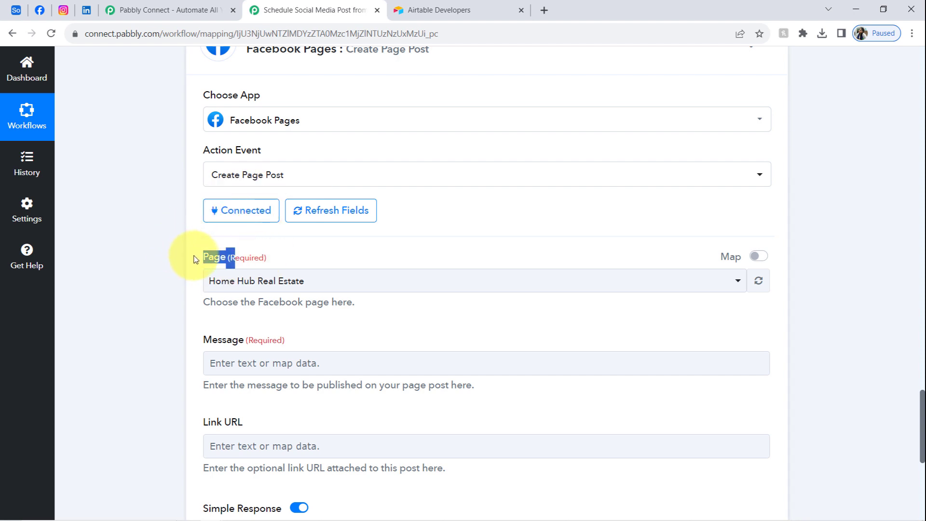
{"action": "scroll", "coordinate": [114, 287], "scroll_direction": "down", "scroll_amount": 4}
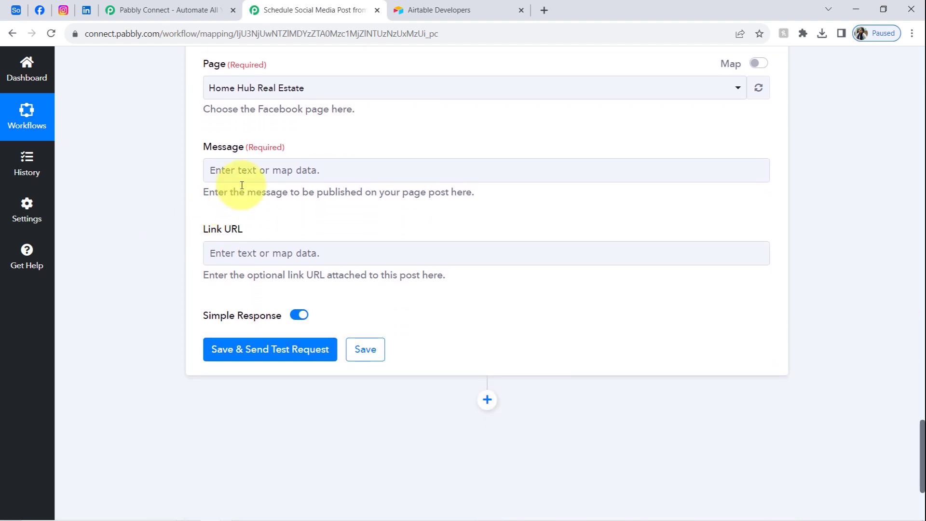
{"action": "left_click", "coordinate": [267, 94]}
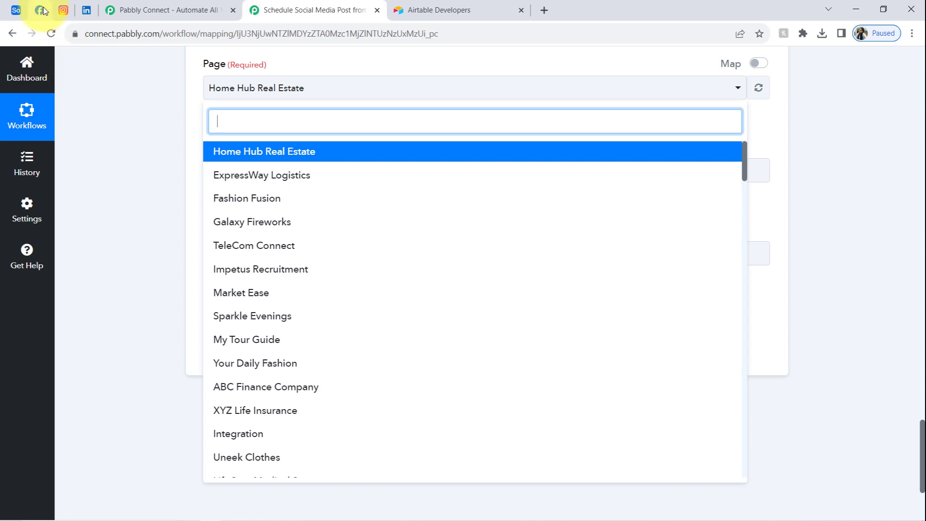
{"action": "left_click", "coordinate": [40, 10]}
{"action": "scroll", "coordinate": [917, 158], "scroll_direction": "up", "scroll_amount": 6}
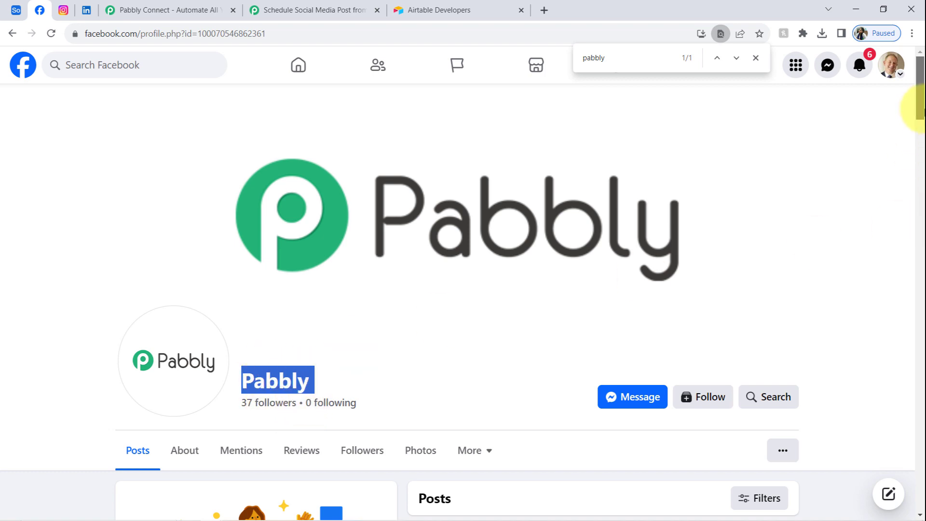
{"action": "scroll", "coordinate": [912, 109], "scroll_direction": "down", "scroll_amount": 10}
{"action": "left_click", "coordinate": [283, 6]}
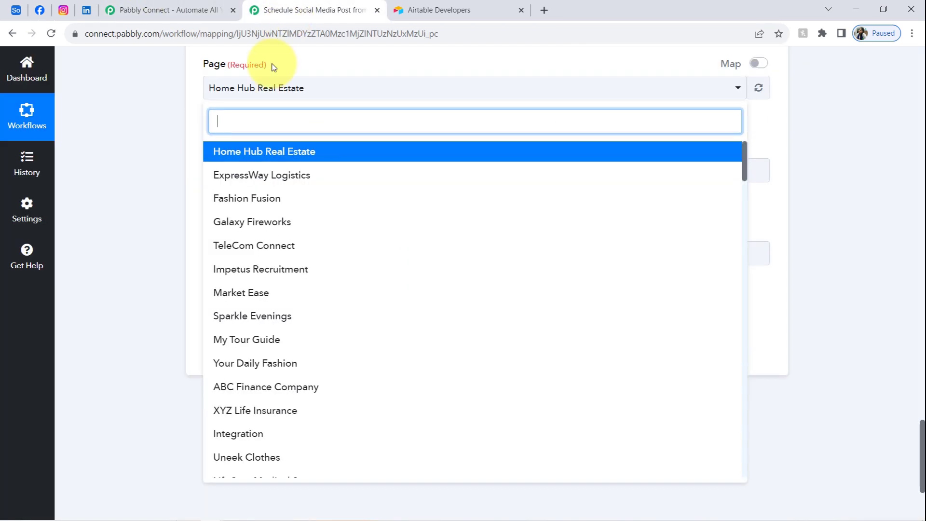
{"action": "type", "text": "p"}
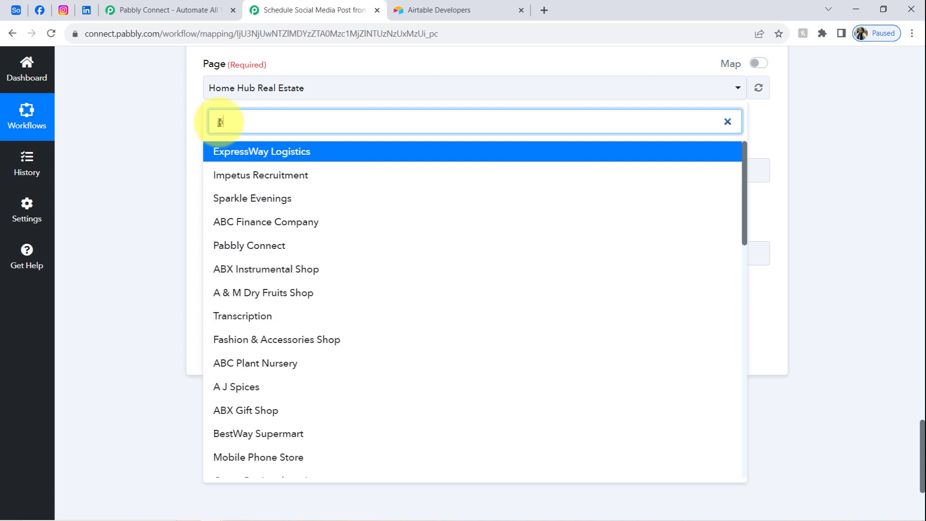
{"action": "type", "text": "abb"}
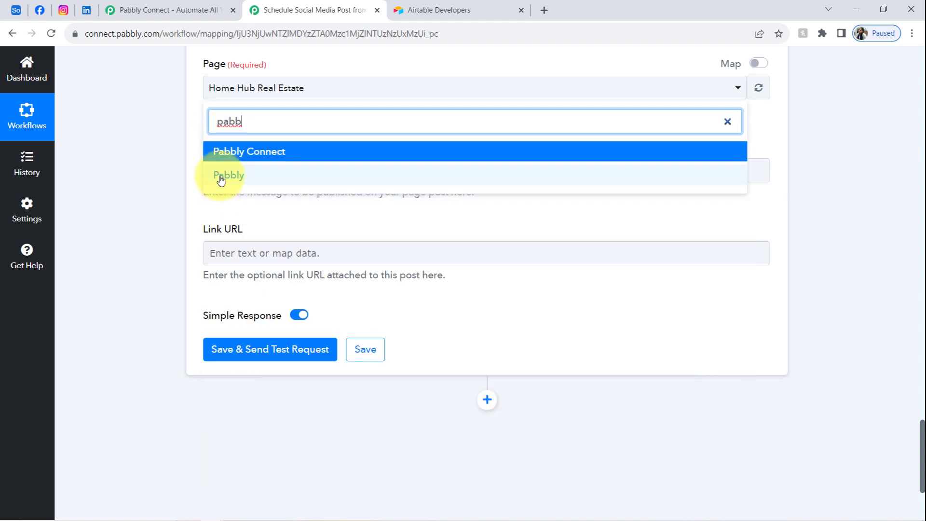
{"action": "left_click", "coordinate": [223, 176]}
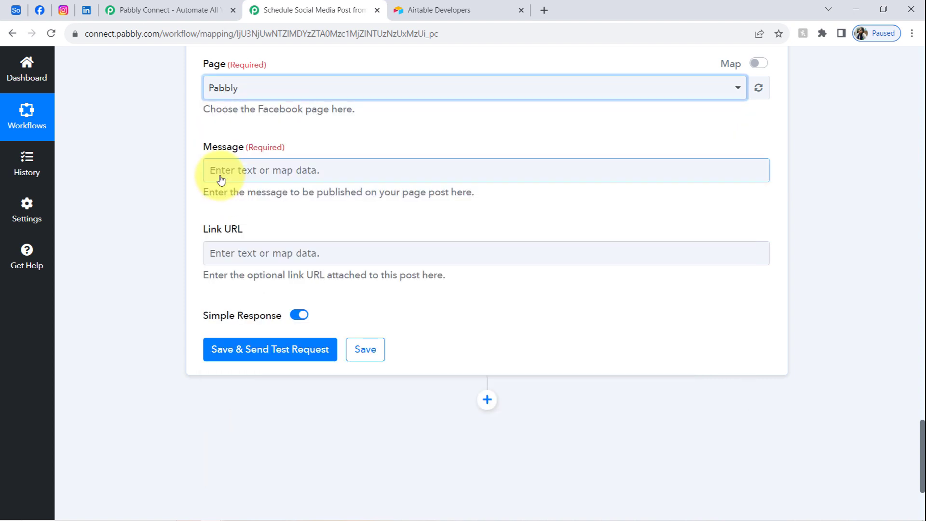
- Review the Message and Link URL fields and bring up earlier-step data for Message
{"action": "left_click_drag", "start_coordinate": [205, 148], "coordinate": [271, 146]}
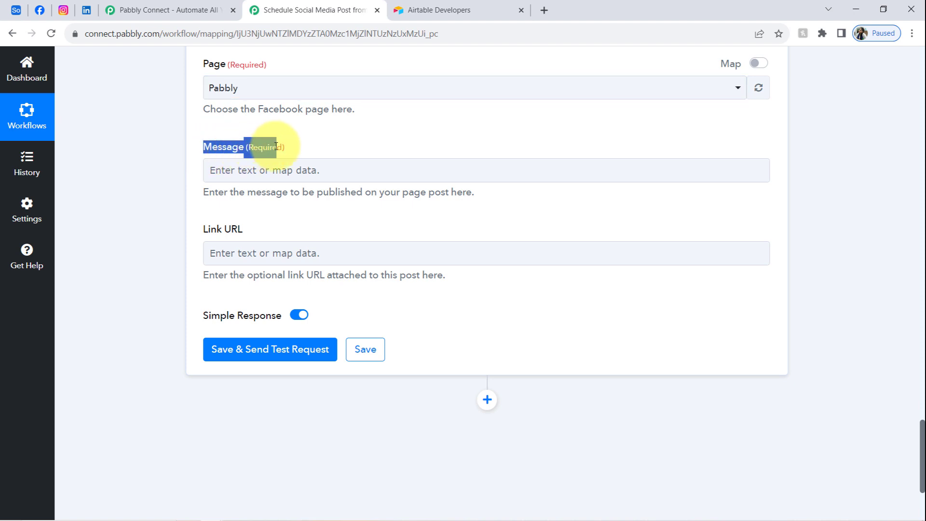
{"action": "left_click_drag", "start_coordinate": [212, 232], "coordinate": [249, 233]}
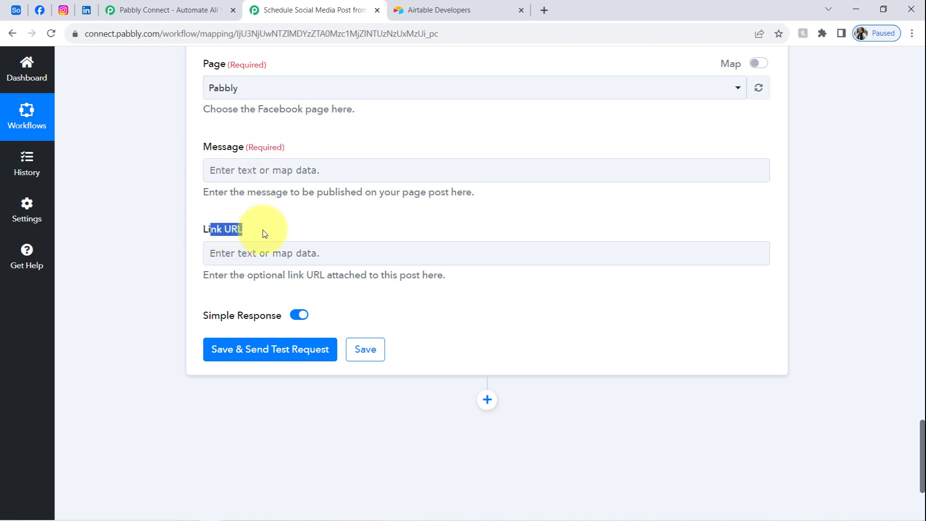
{"action": "left_click", "coordinate": [243, 171]}
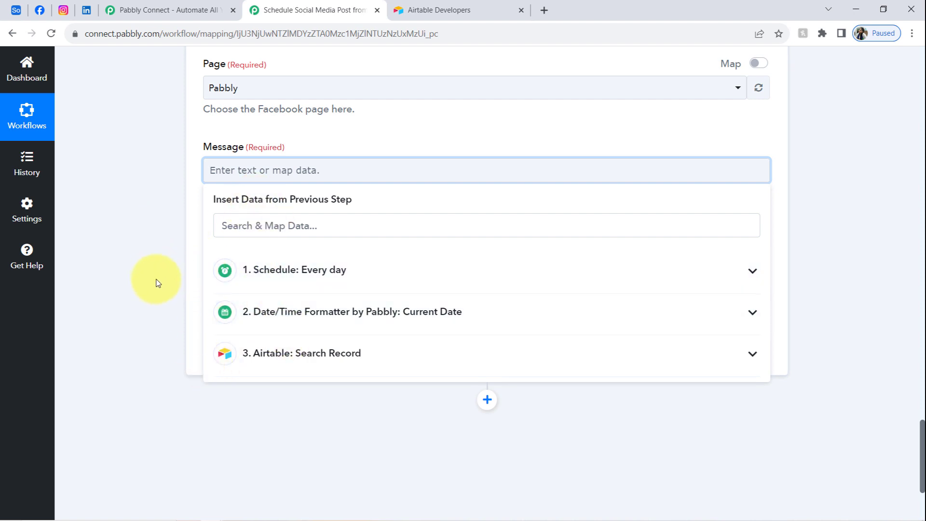
- Map the Airtable Content To Be Posted field into the Message
{"action": "left_click", "coordinate": [345, 357]}
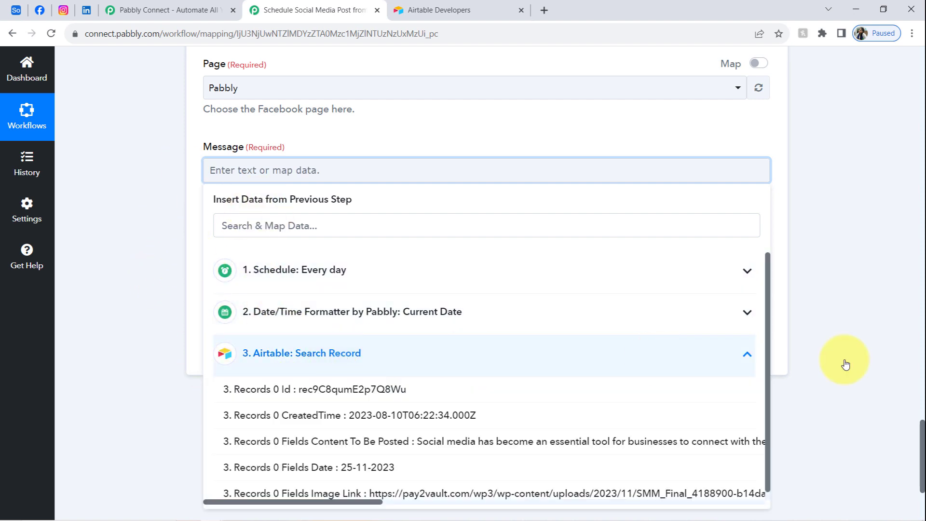
{"action": "left_click_drag", "start_coordinate": [921, 437], "coordinate": [920, 461]}
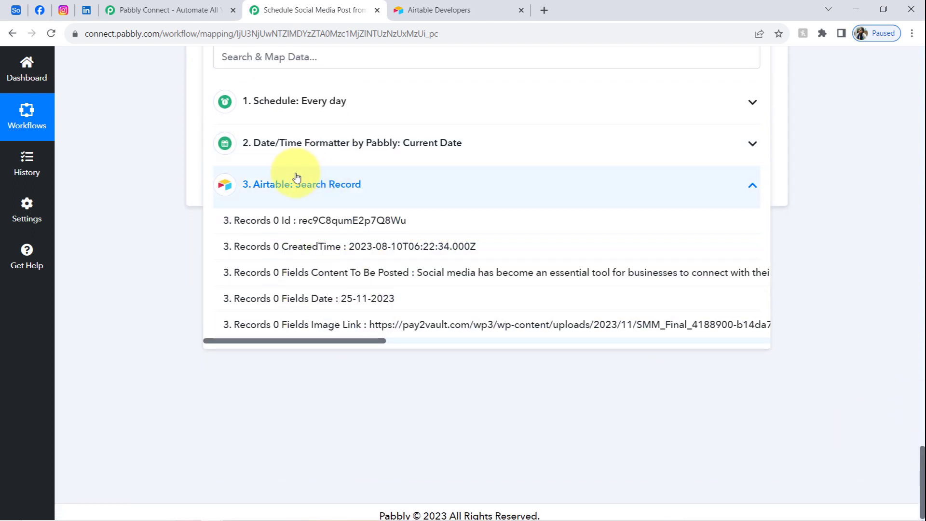
{"action": "left_click", "coordinate": [428, 277]}
{"action": "left_click", "coordinate": [117, 145]}
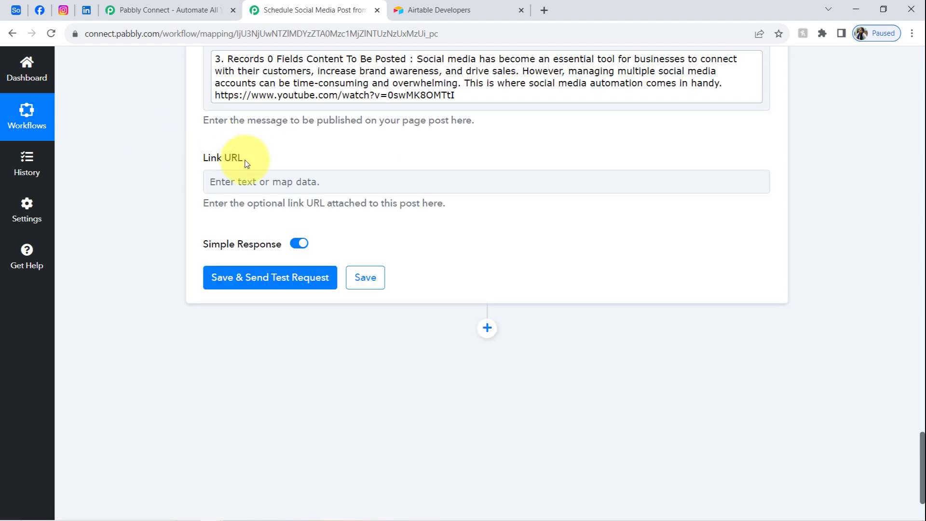
- Map the Airtable Image Link into Link URL, then save and send a test post
{"action": "left_click", "coordinate": [232, 182]}
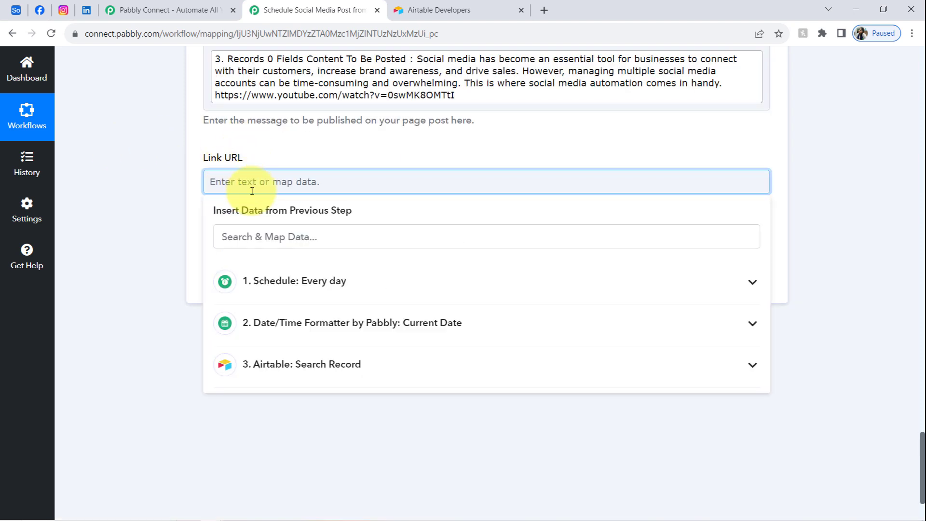
{"action": "left_click", "coordinate": [262, 356]}
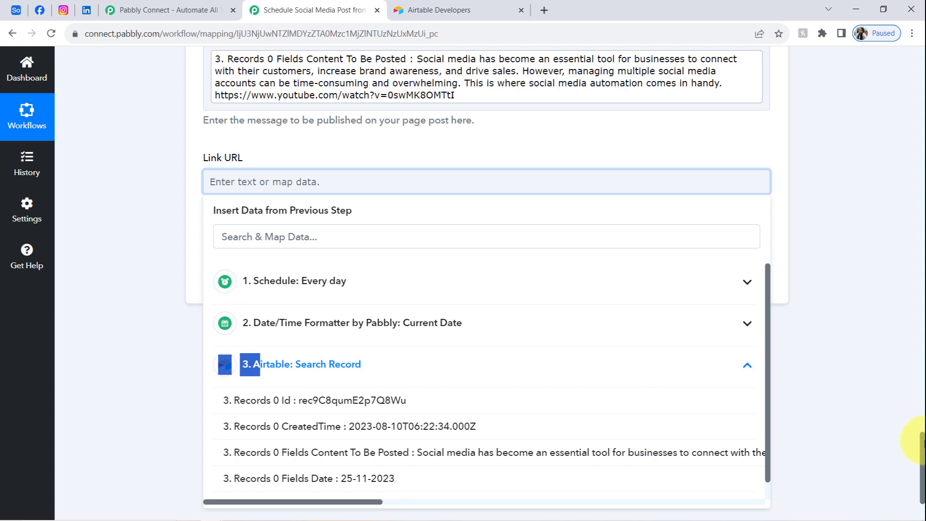
{"action": "scroll", "coordinate": [922, 490], "scroll_direction": "down", "scroll_amount": 2}
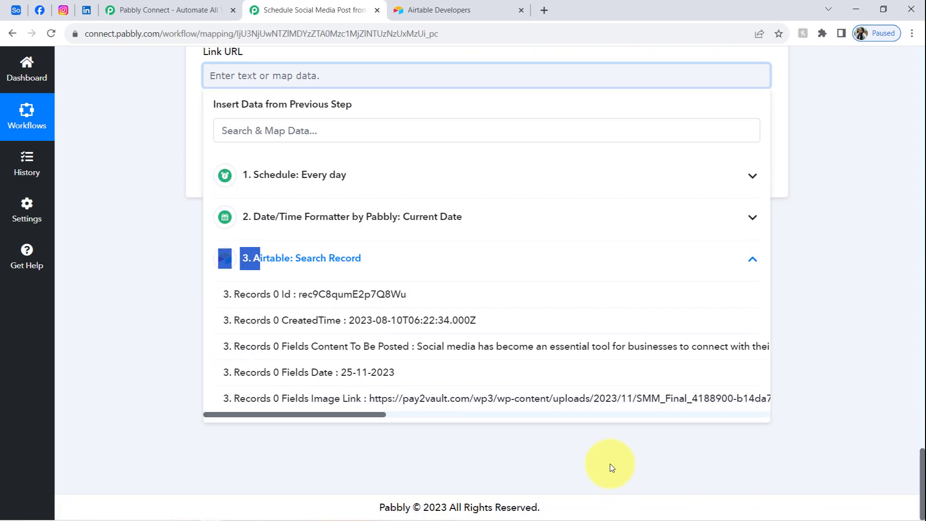
{"action": "left_click", "coordinate": [555, 402]}
{"action": "left_click", "coordinate": [117, 186]}
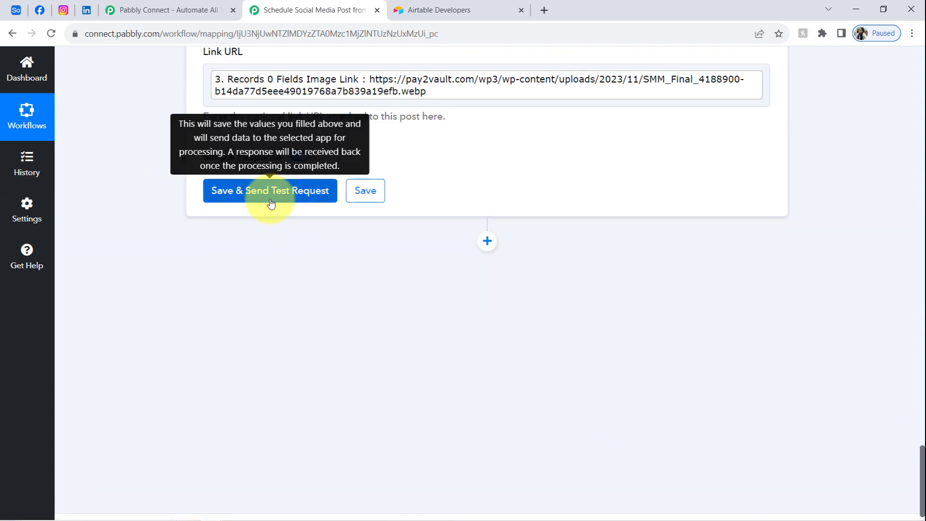
{"action": "left_click", "coordinate": [270, 201]}
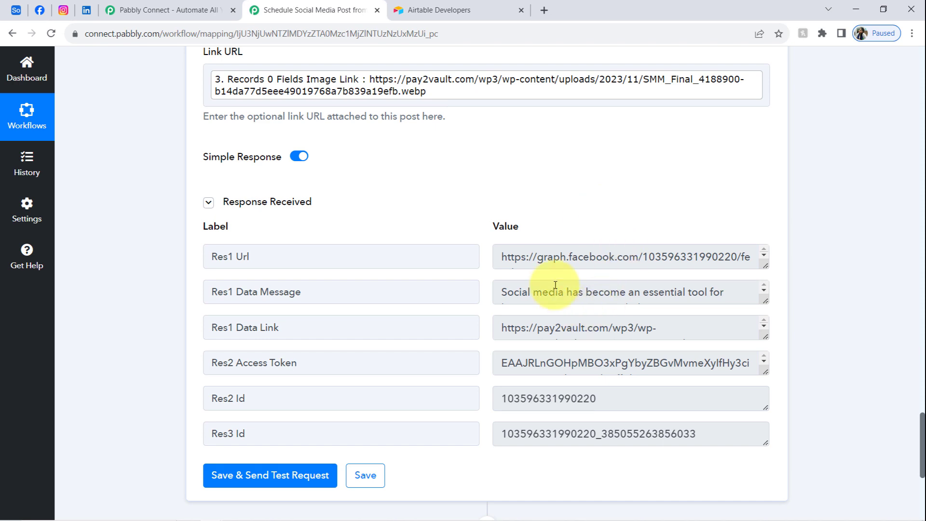
{"action": "triple_click", "coordinate": [563, 293]}
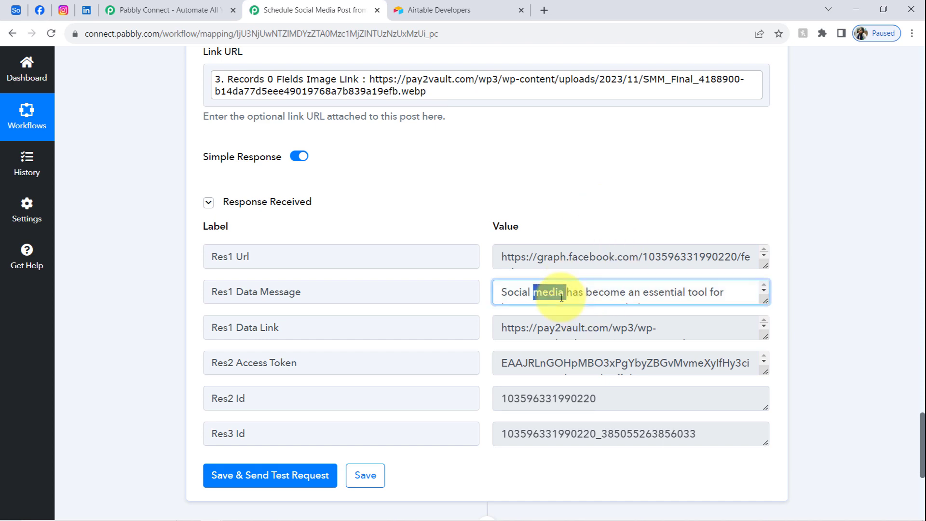
- Reload the Pabbly Facebook Page, check the new post's caption and SMM image, then return to Airtable
{"action": "left_click", "coordinate": [293, 205]}
{"action": "left_click", "coordinate": [233, 203]}
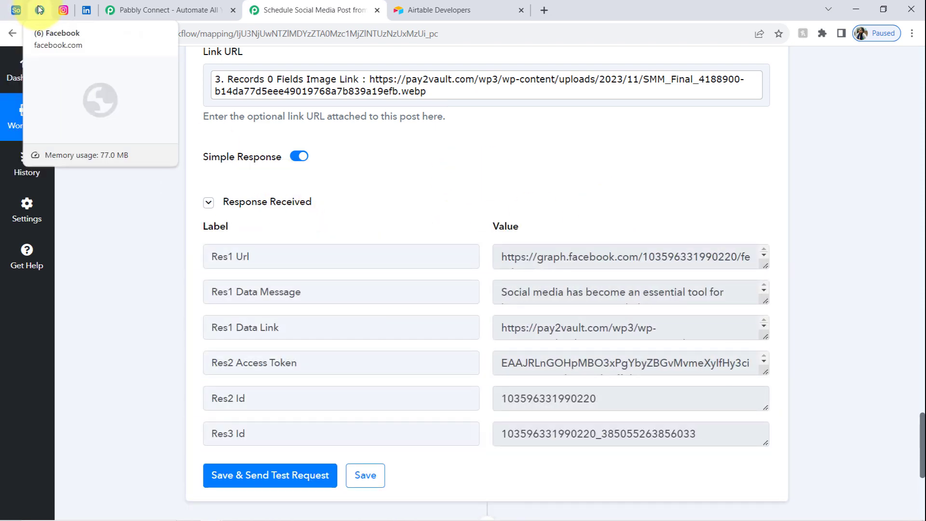
{"action": "left_click", "coordinate": [39, 10]}
{"action": "left_click", "coordinate": [52, 33]}
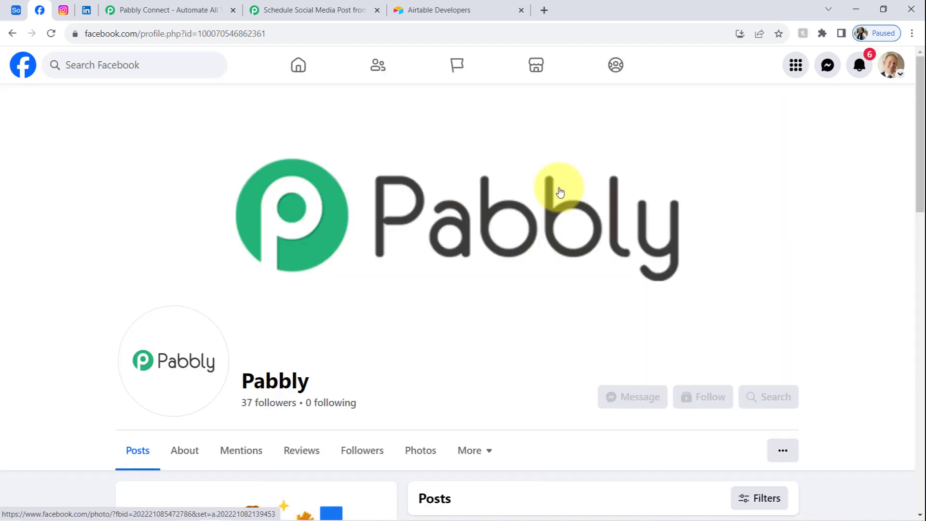
{"action": "scroll", "coordinate": [915, 145], "scroll_direction": "down", "scroll_amount": 7}
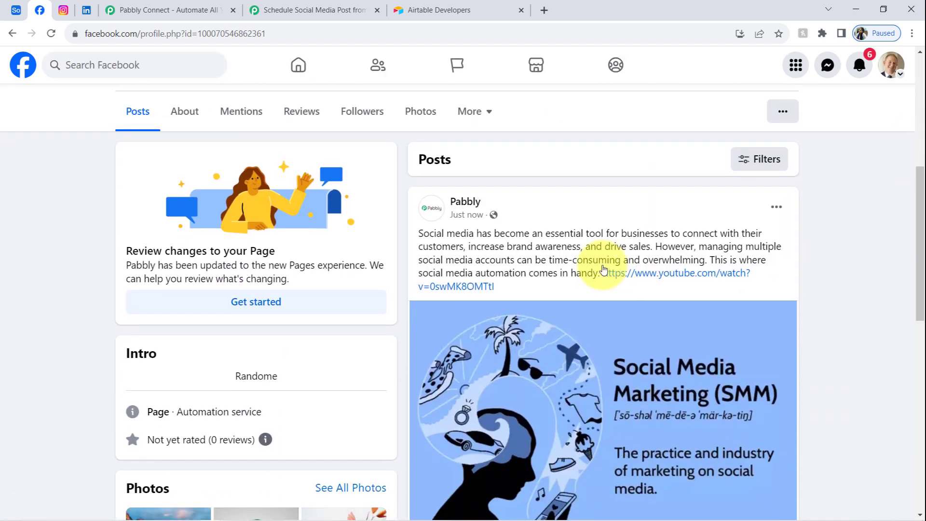
{"action": "left_click_drag", "start_coordinate": [446, 233], "coordinate": [656, 260]}
{"action": "left_click", "coordinate": [427, 220]}
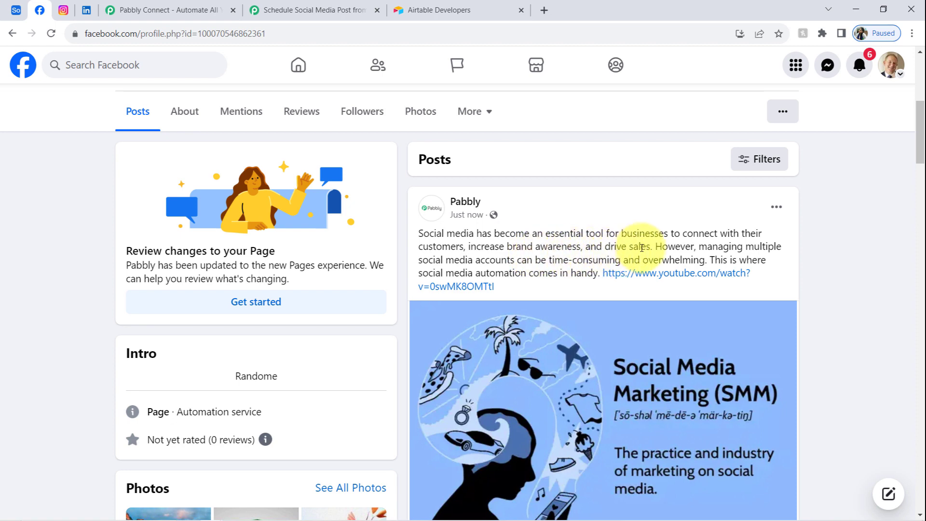
{"action": "left_click", "coordinate": [15, 10]}
{"action": "double_click", "coordinate": [132, 218]}
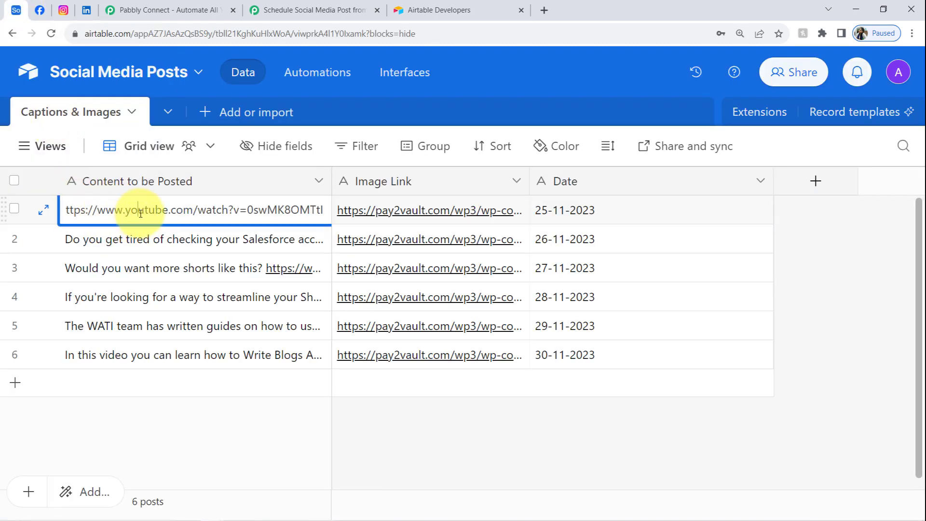
- Expand Airtable record 1 to read its full Content to be Posted caption
{"action": "double_click", "coordinate": [141, 213]}
{"action": "left_click", "coordinate": [43, 210]}
{"action": "left_click_drag", "start_coordinate": [96, 247], "coordinate": [165, 302]}
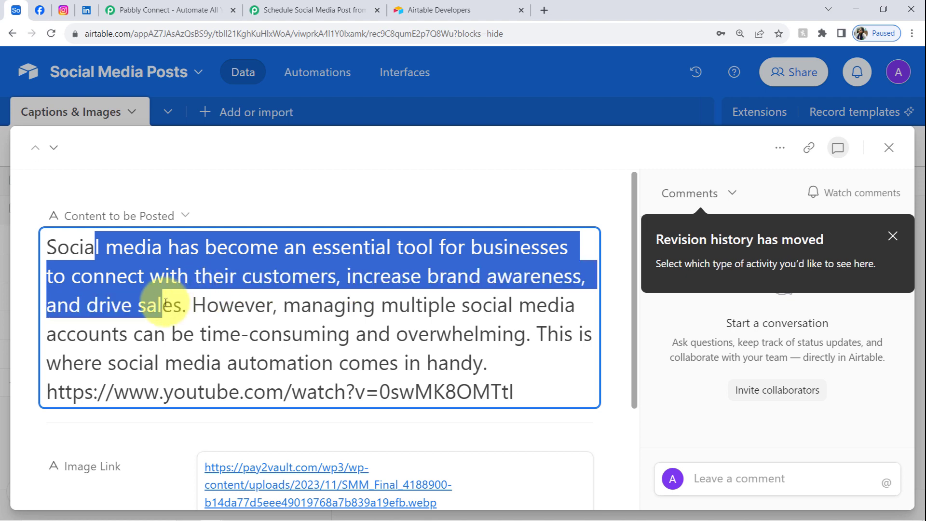
{"action": "left_click", "coordinate": [524, 151]}
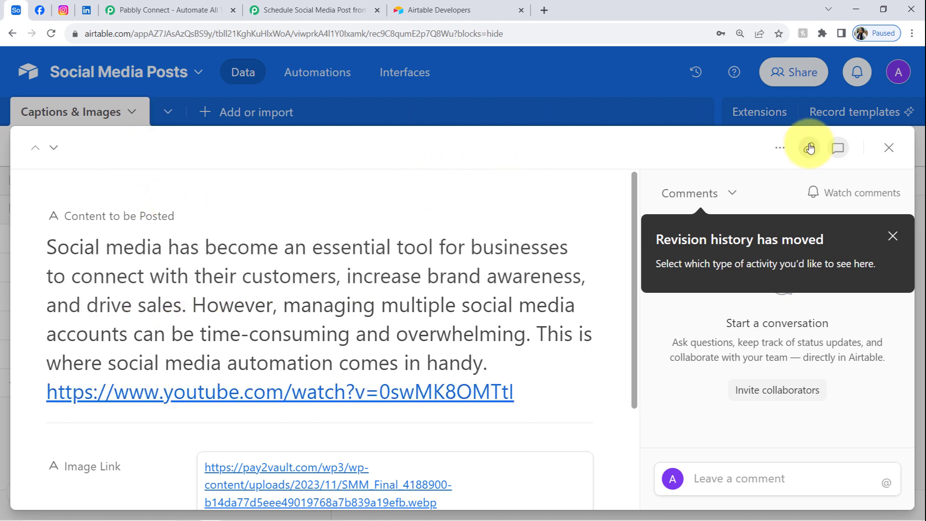
{"action": "left_click", "coordinate": [889, 147]}
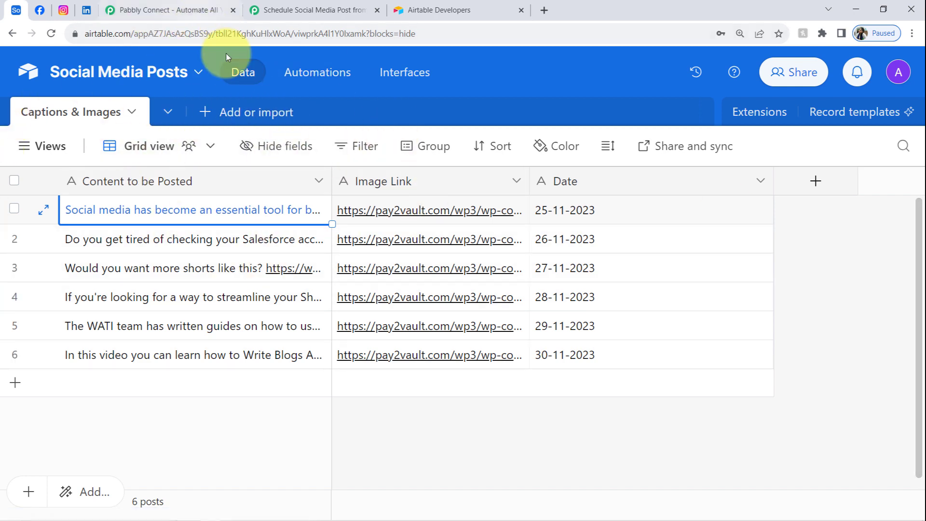
- Reopen record 1 to check the caption's YouTube link, then go back to the Pabbly workflow
{"action": "left_click", "coordinate": [98, 159]}
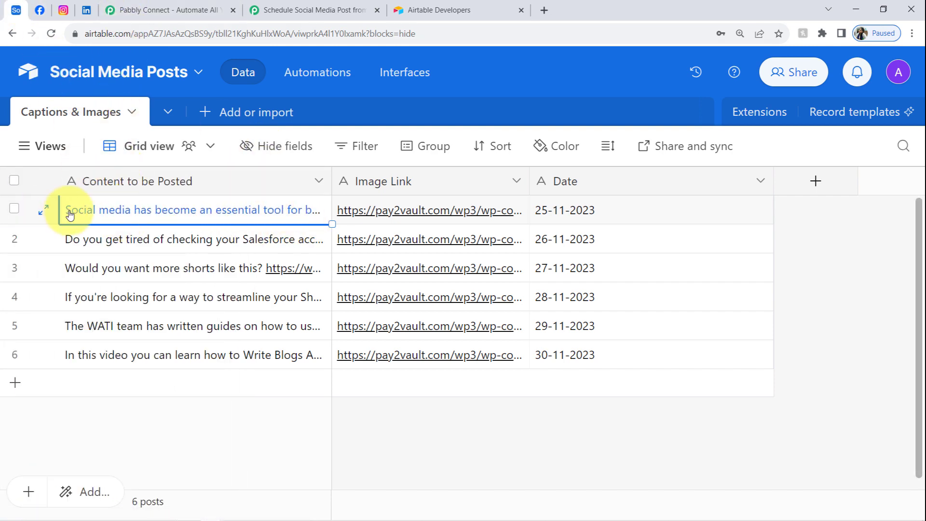
{"action": "left_click", "coordinate": [47, 211]}
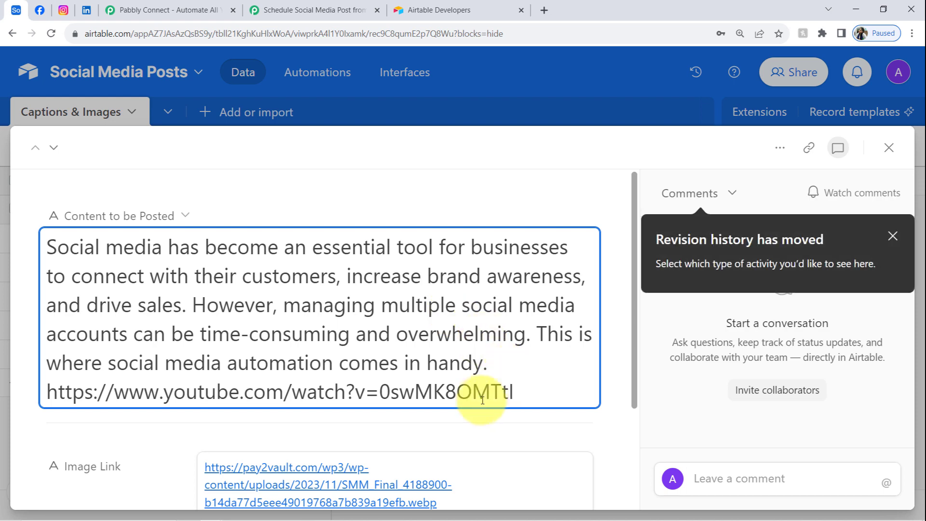
{"action": "left_click_drag", "start_coordinate": [479, 397], "coordinate": [217, 393]}
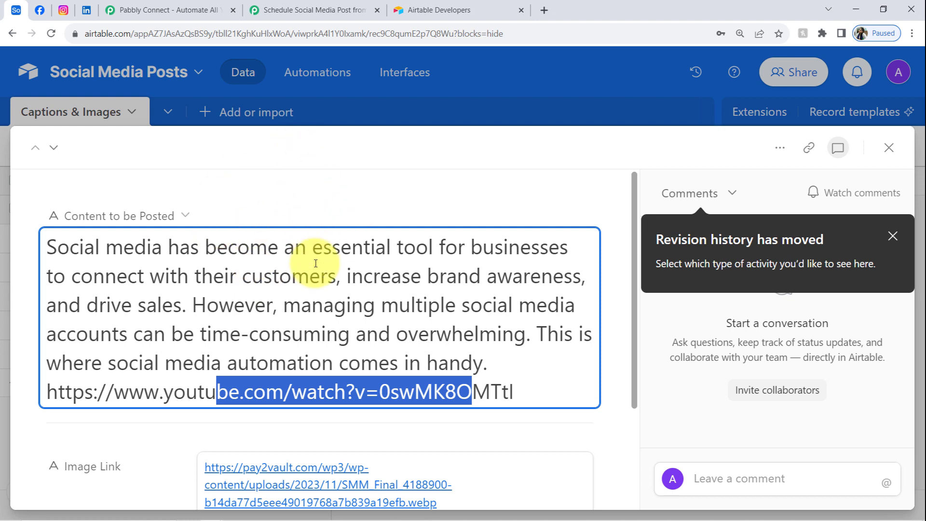
{"action": "left_click", "coordinate": [159, 391]}
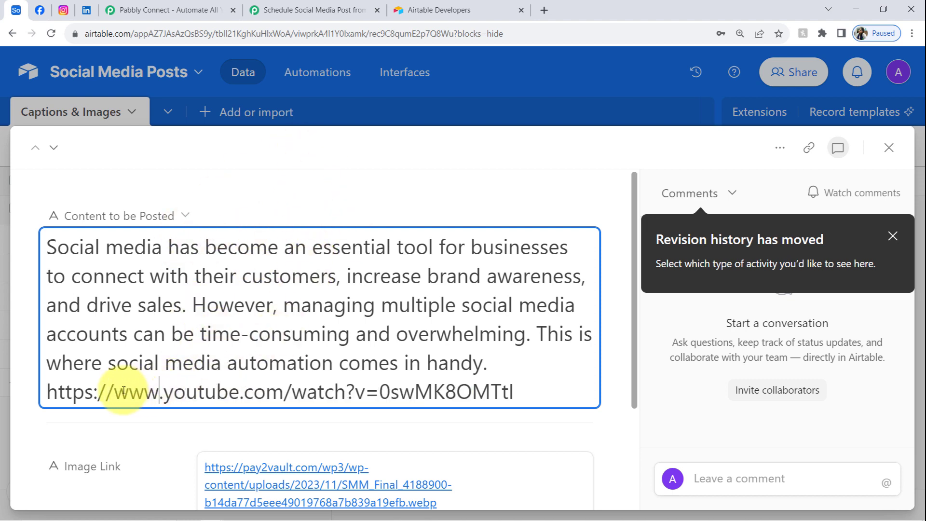
{"action": "left_click_drag", "start_coordinate": [58, 396], "coordinate": [468, 363]}
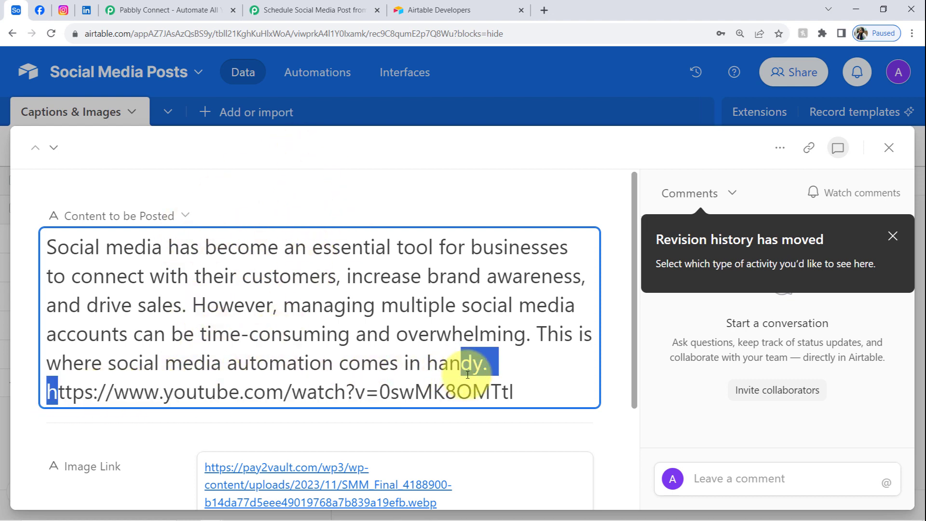
{"action": "left_click", "coordinate": [270, 9]}
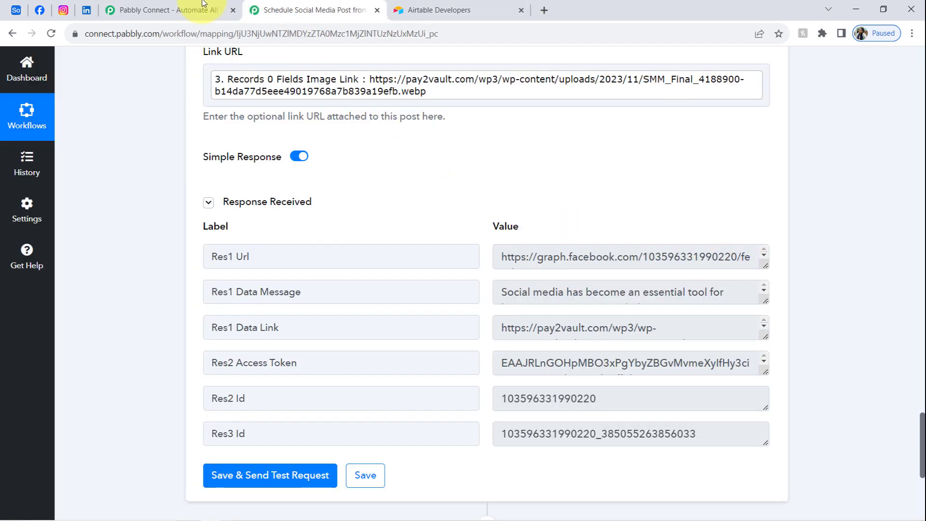
{"action": "left_click", "coordinate": [39, 10]}
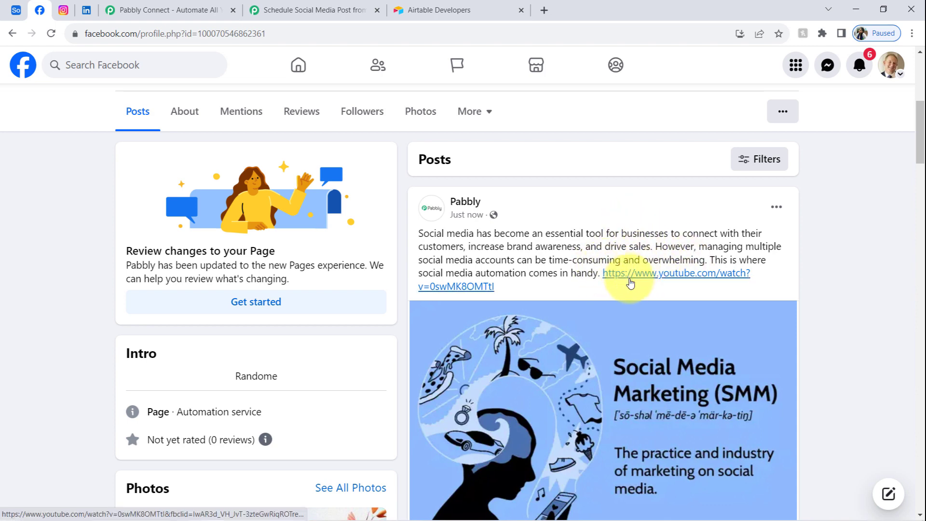
{"action": "left_click_drag", "start_coordinate": [430, 233], "coordinate": [575, 275]}
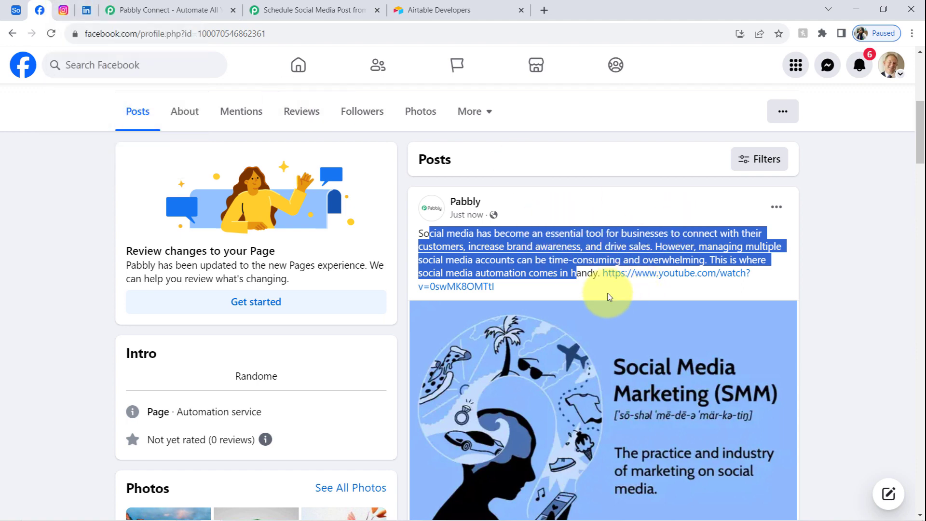
{"action": "left_click", "coordinate": [517, 236]}
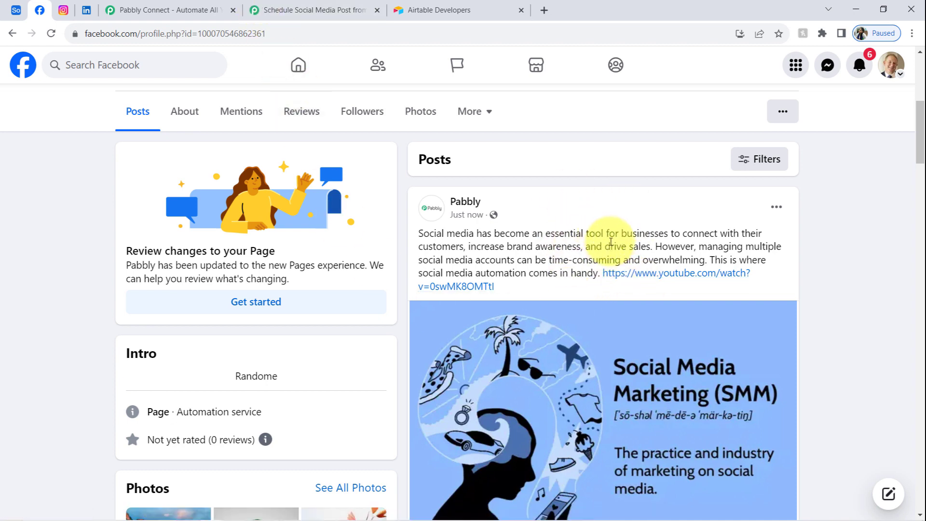
{"action": "left_click_drag", "start_coordinate": [581, 255], "coordinate": [594, 285]}
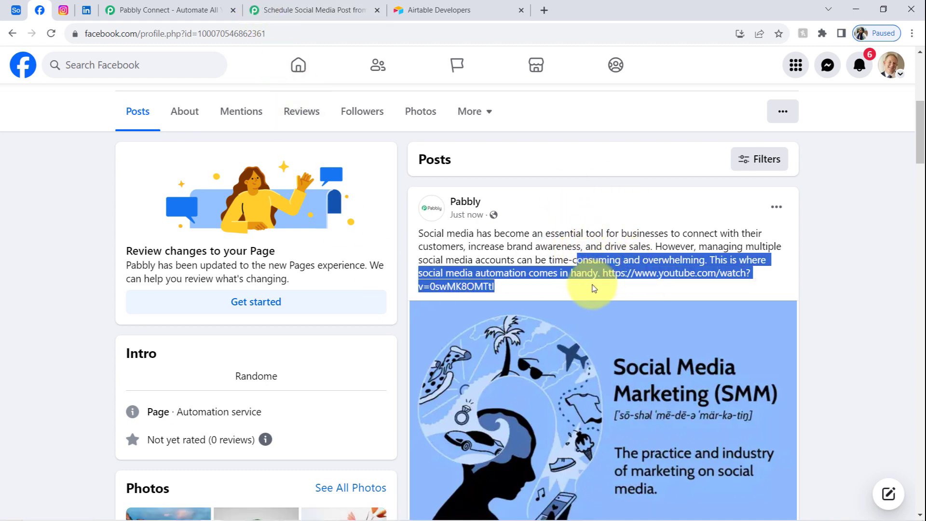
{"action": "left_click", "coordinate": [558, 234]}
{"action": "left_click", "coordinate": [255, 10]}
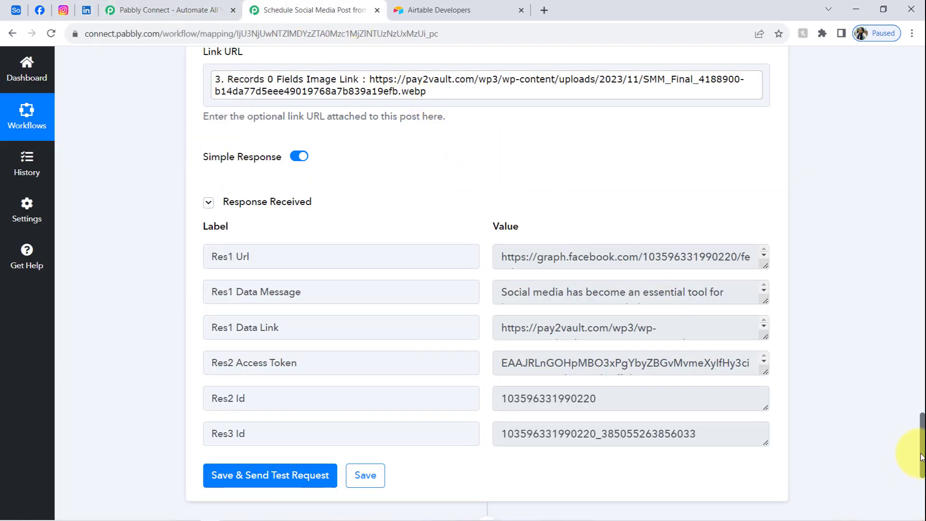
- Add a new action step after Facebook using Instagram for Business, found by searching 'inst'
{"action": "left_click_drag", "start_coordinate": [919, 453], "coordinate": [916, 382]}
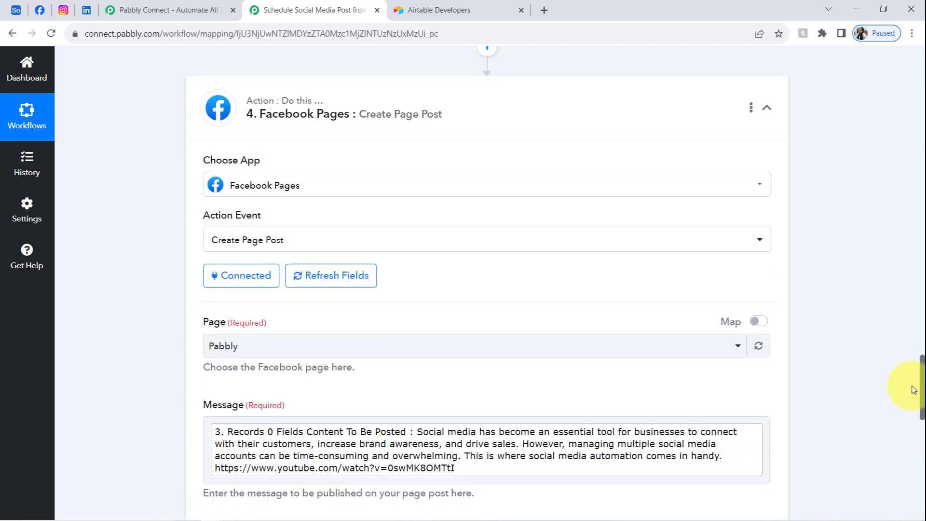
{"action": "left_click", "coordinate": [268, 152]}
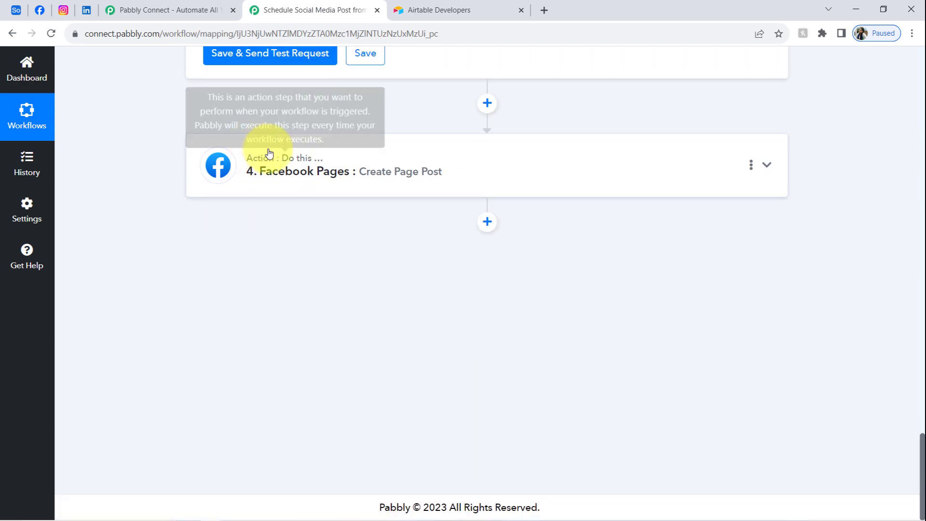
{"action": "left_click", "coordinate": [487, 223]}
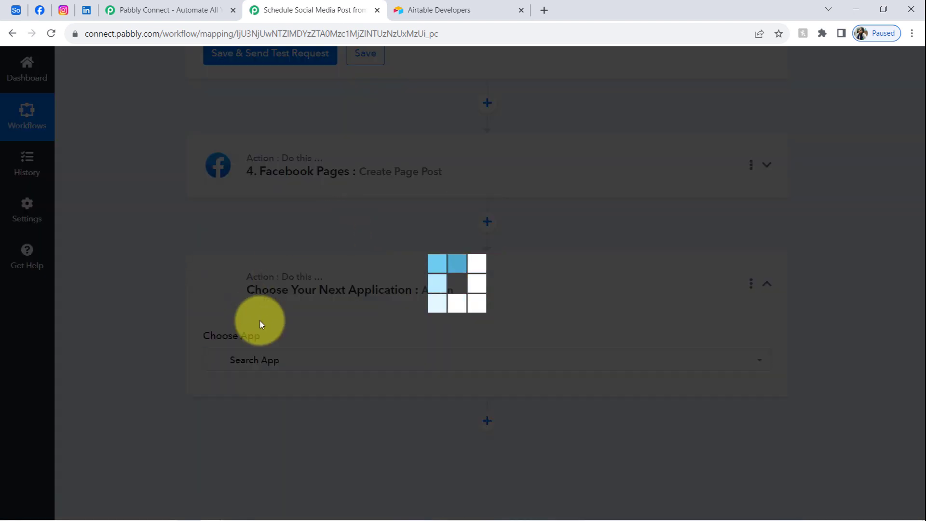
{"action": "left_click", "coordinate": [249, 357]}
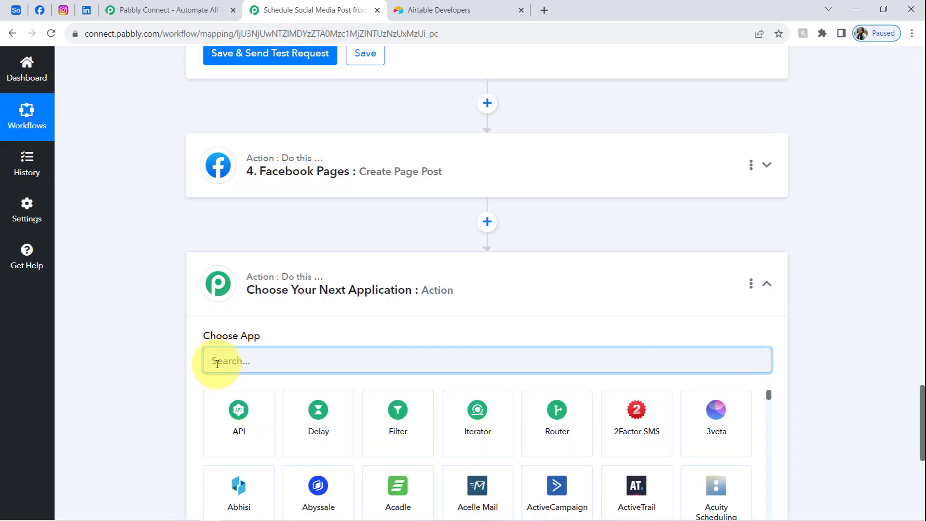
{"action": "type", "text": "insta"}
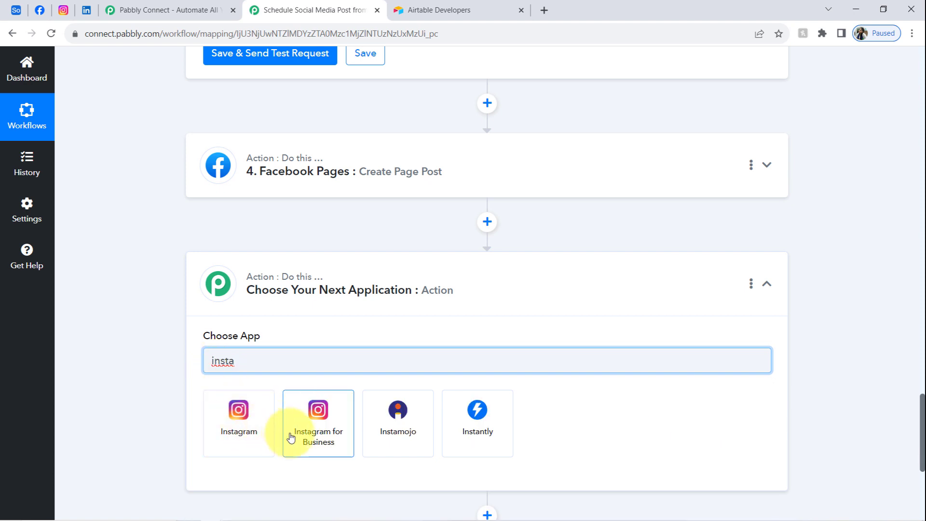
{"action": "left_click", "coordinate": [318, 440]}
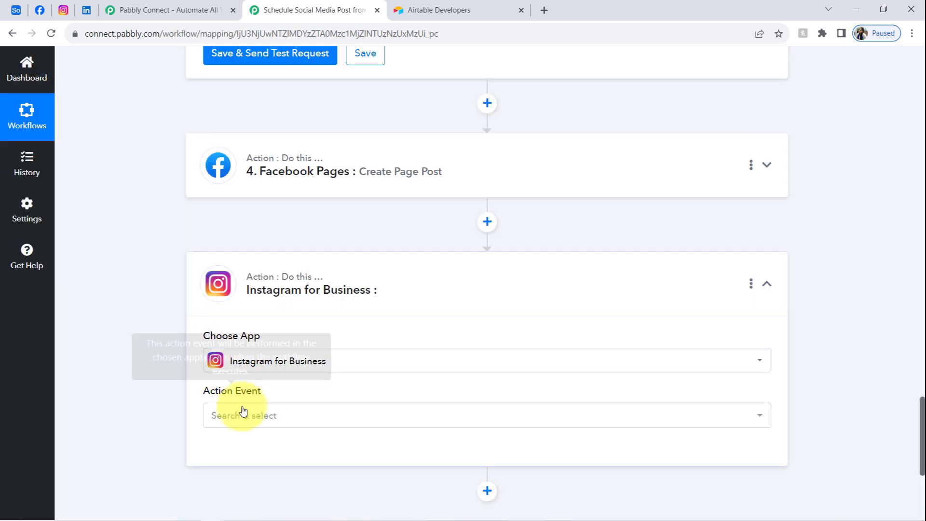
- Choose Publish Photo as the action event and start connecting the account
{"action": "left_click", "coordinate": [241, 416]}
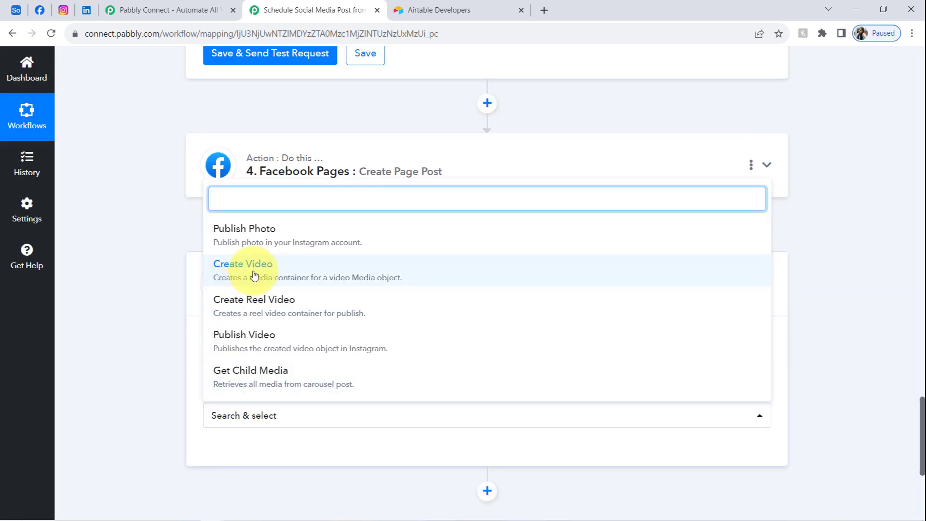
{"action": "left_click", "coordinate": [267, 240]}
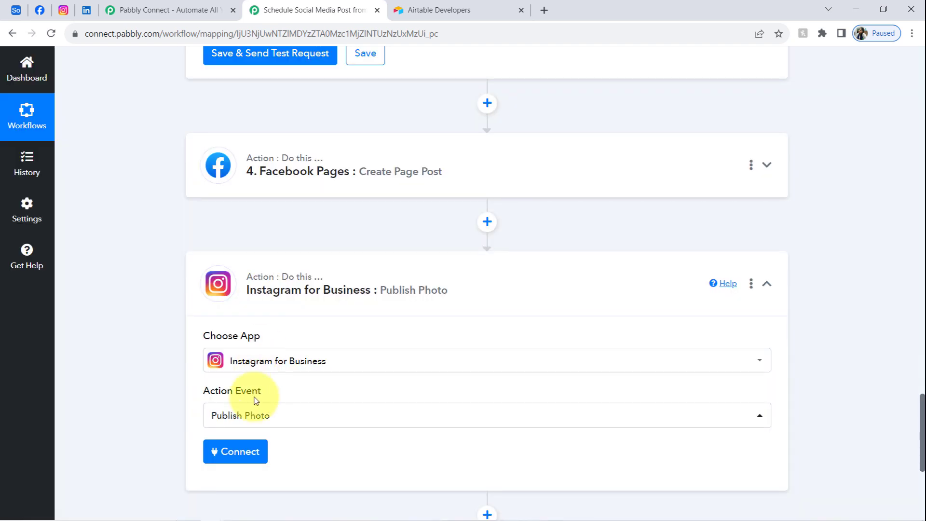
{"action": "left_click", "coordinate": [228, 461]}
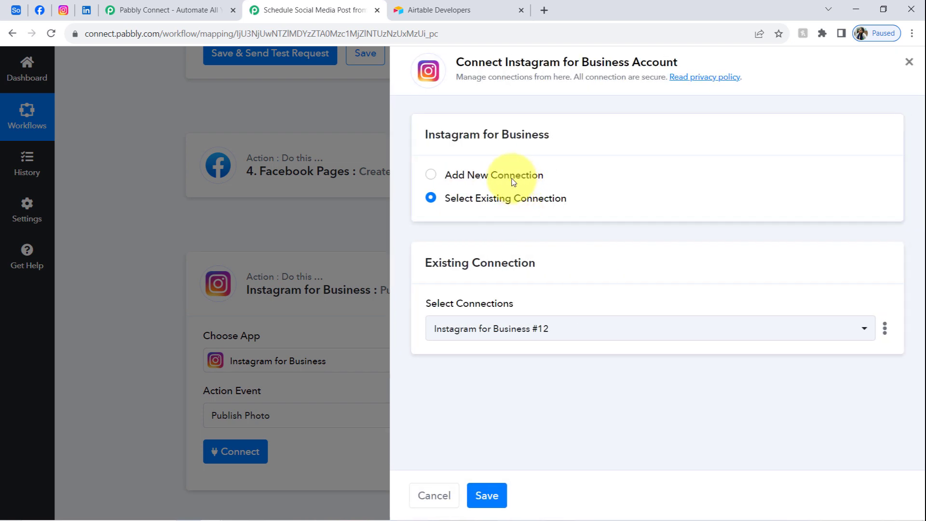
- Authorise a new Instagram for Business connection and select the business account to post from
{"action": "left_click", "coordinate": [512, 177]}
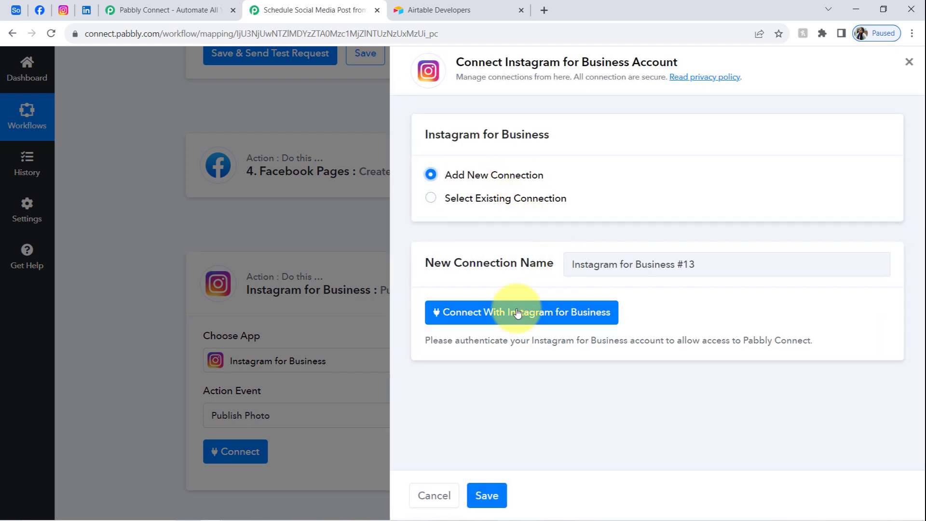
{"action": "left_click", "coordinate": [501, 313]}
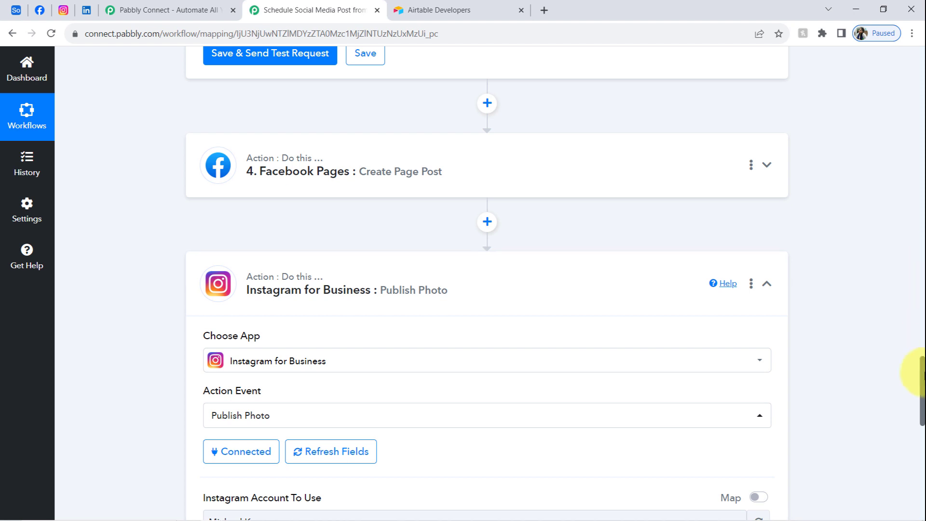
{"action": "left_click_drag", "start_coordinate": [922, 381], "coordinate": [923, 413]}
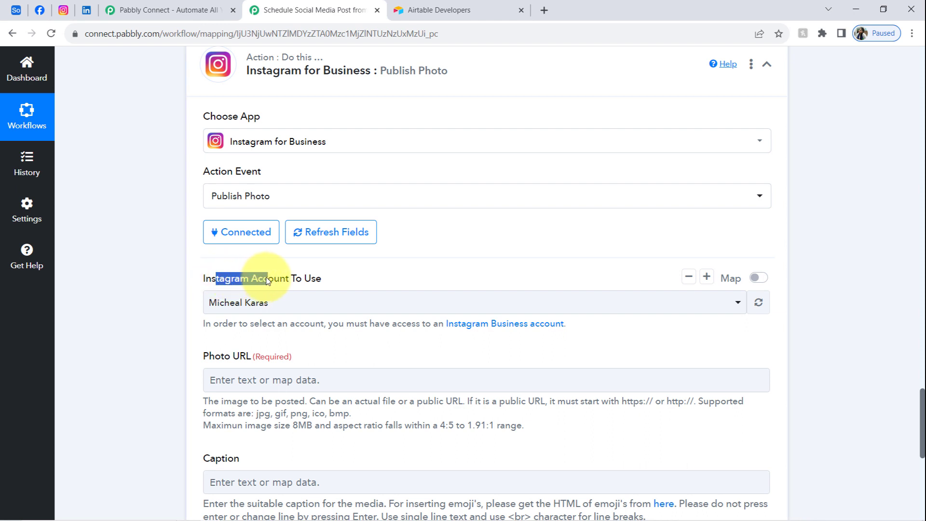
{"action": "left_click_drag", "start_coordinate": [266, 281], "coordinate": [309, 287]}
{"action": "left_click", "coordinate": [273, 303]}
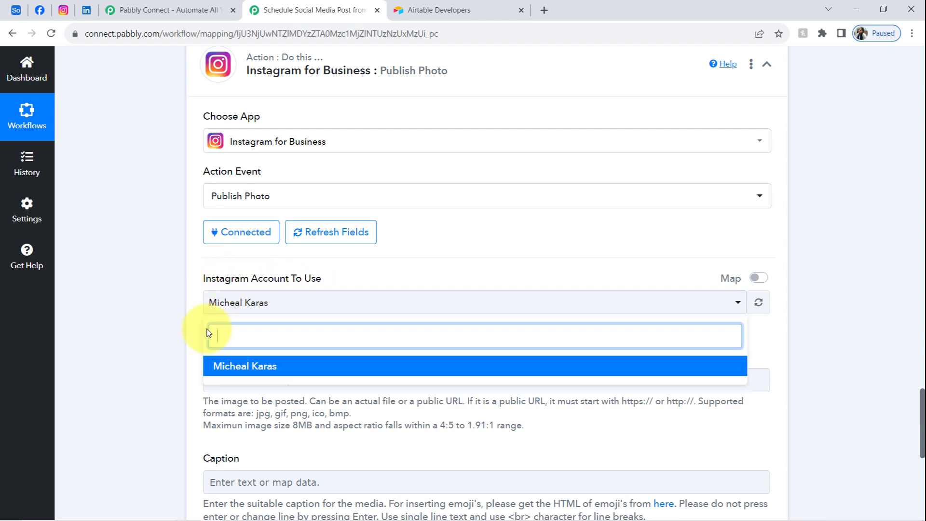
{"action": "left_click", "coordinate": [236, 367]}
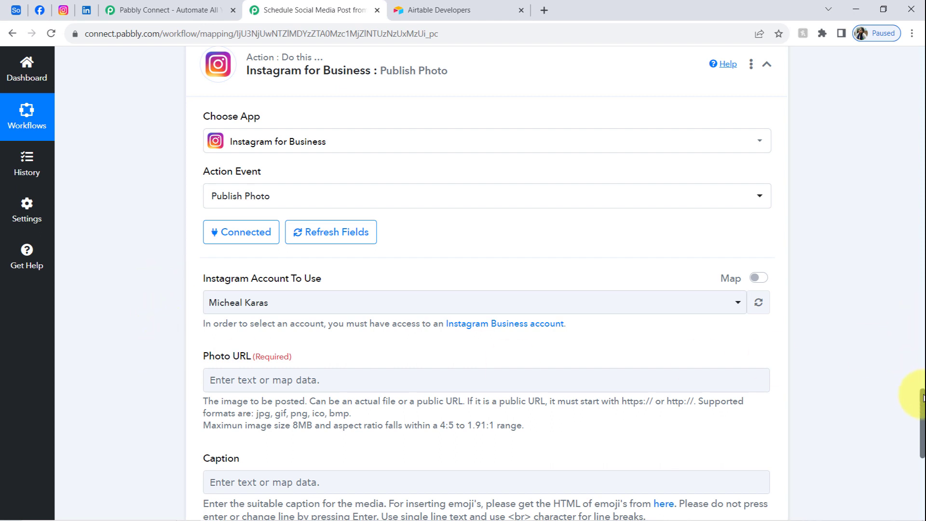
{"action": "left_click_drag", "start_coordinate": [922, 398], "coordinate": [921, 410]}
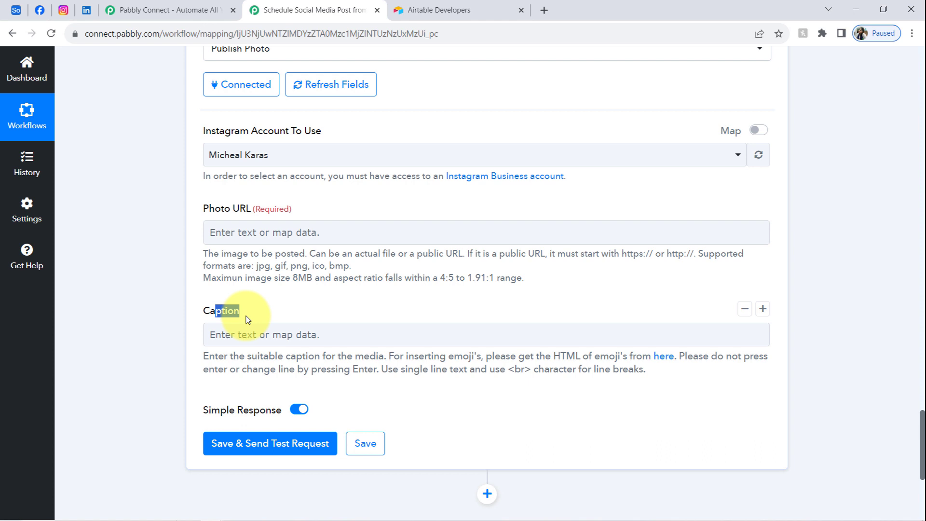
- Map Airtable Search Record's Image Link into the Instagram Photo URL field
{"action": "left_click", "coordinate": [238, 231]}
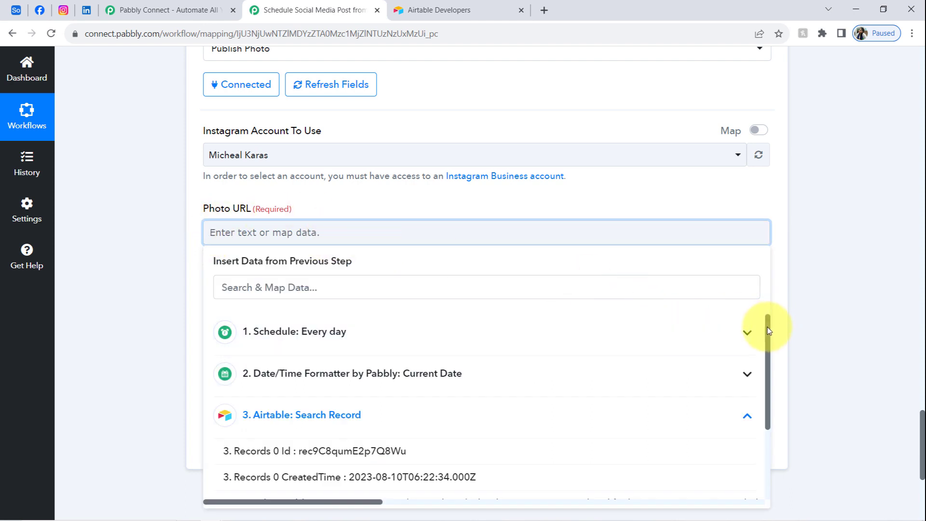
{"action": "left_click_drag", "start_coordinate": [769, 331], "coordinate": [758, 409]}
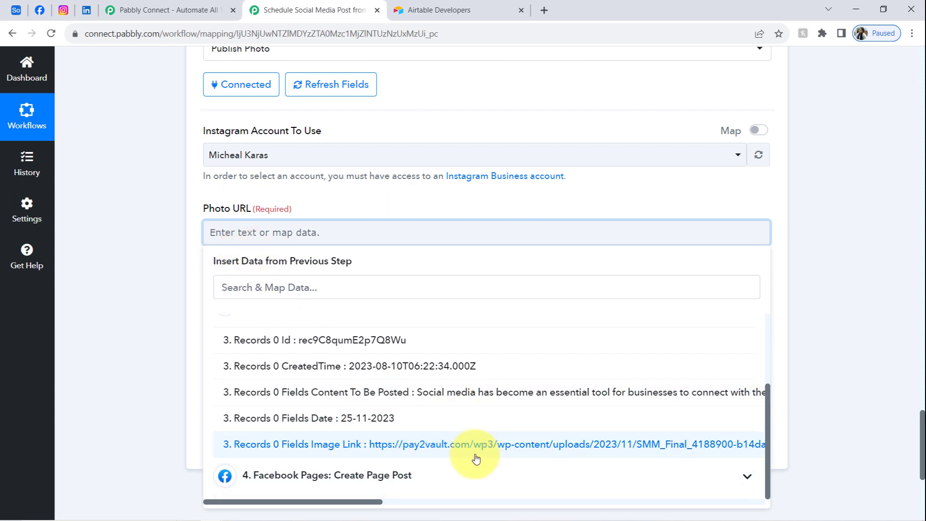
{"action": "left_click", "coordinate": [446, 451]}
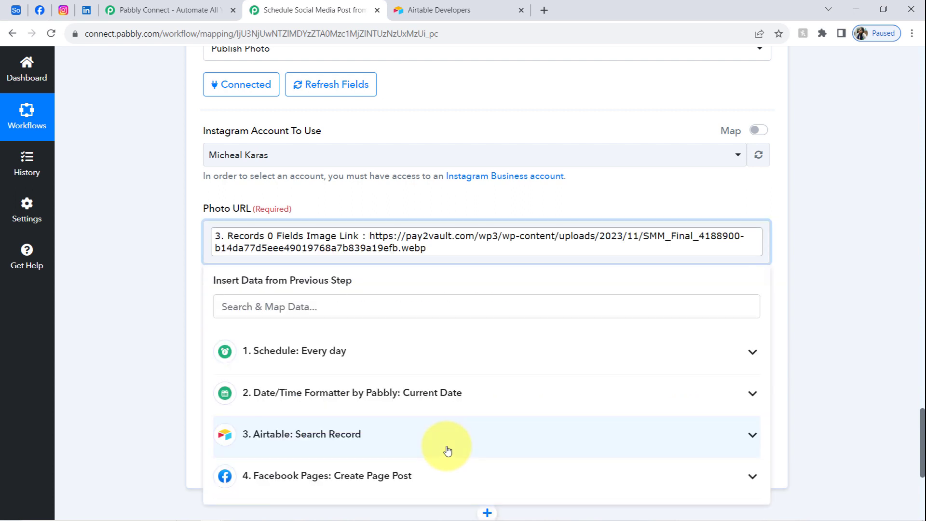
{"action": "left_click", "coordinate": [145, 309]}
- Map Airtable's Content To Be Posted into the Caption field
{"action": "left_click", "coordinate": [273, 358]}
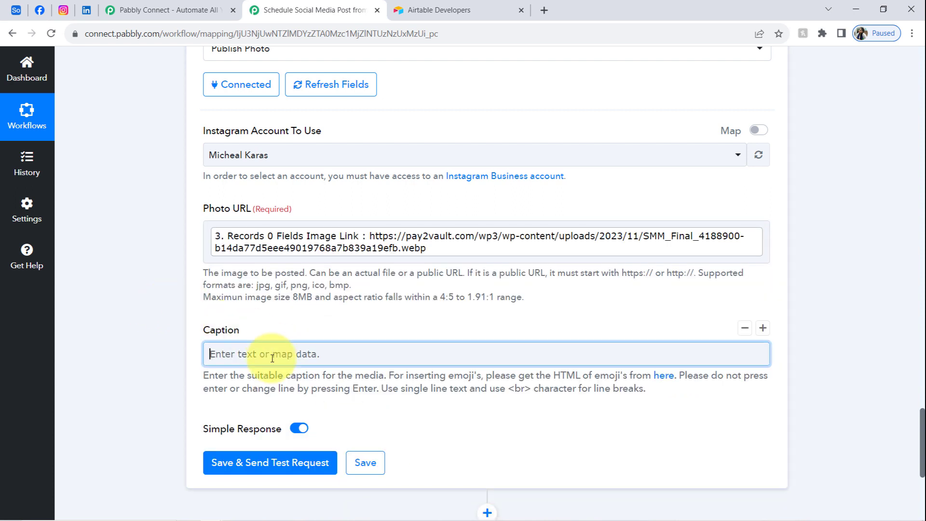
{"action": "scroll", "coordinate": [922, 462], "scroll_direction": "down", "scroll_amount": 3}
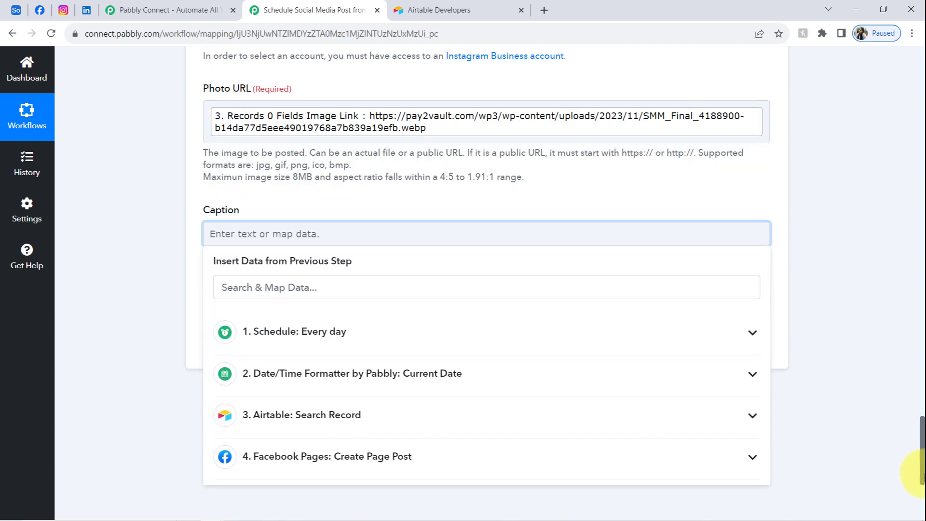
{"action": "left_click", "coordinate": [392, 392]}
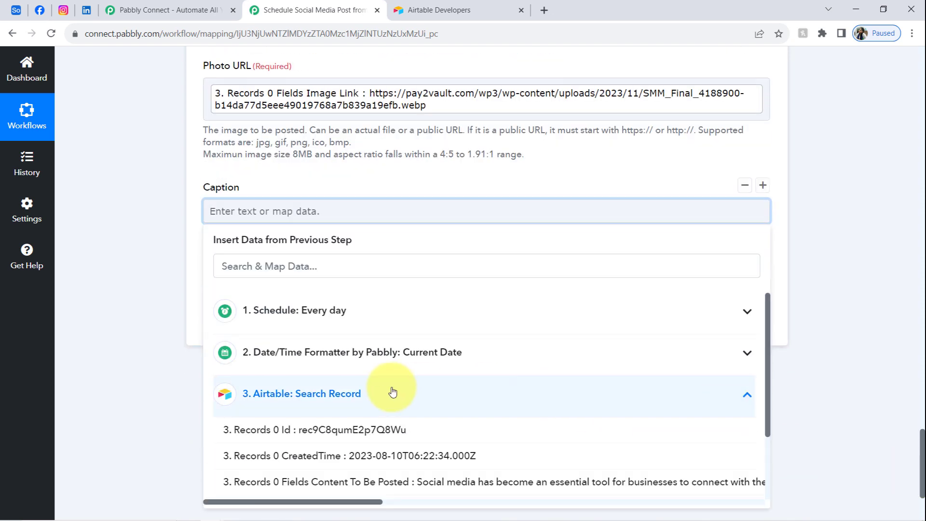
{"action": "left_click", "coordinate": [364, 482]}
{"action": "left_click", "coordinate": [166, 306]}
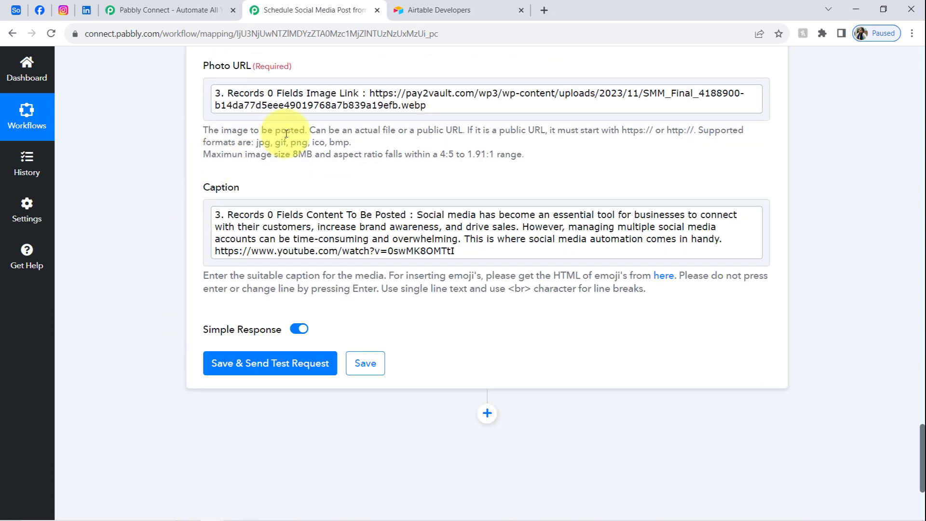
- Review the Photo URL rules (public URL, image formats, 4:5 to 1.91:1 ratio) and caption guidance
{"action": "left_click_drag", "start_coordinate": [245, 128], "coordinate": [440, 153]}
{"action": "left_click", "coordinate": [223, 103]}
{"action": "left_click_drag", "start_coordinate": [328, 134], "coordinate": [619, 129]}
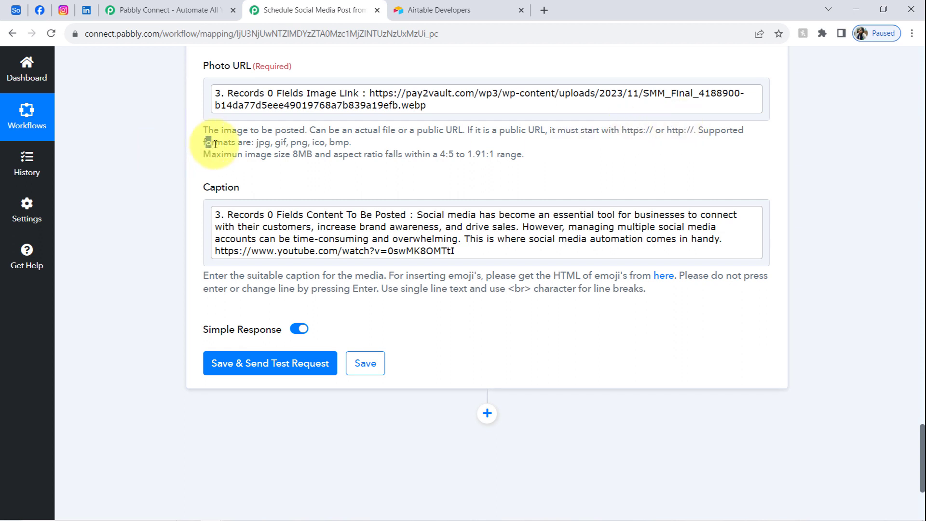
{"action": "left_click_drag", "start_coordinate": [215, 144], "coordinate": [216, 143]}
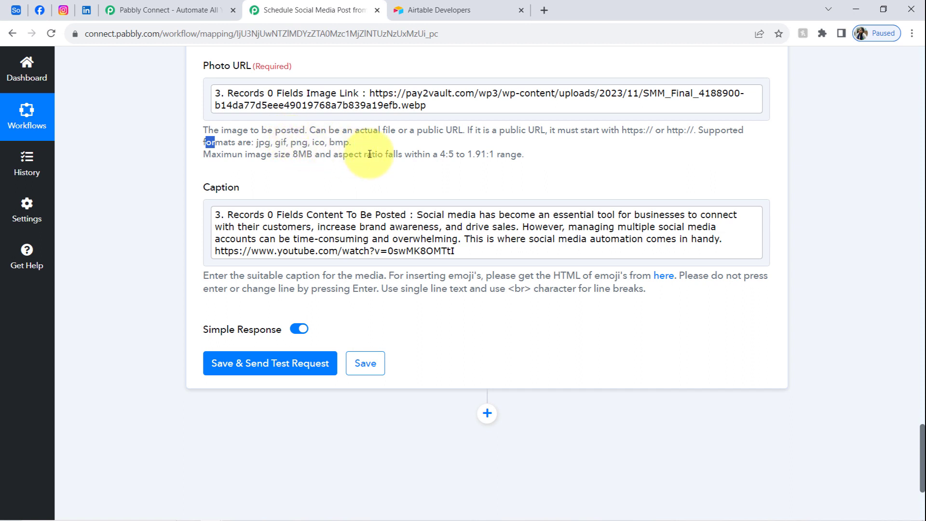
{"action": "left_click_drag", "start_coordinate": [367, 155], "coordinate": [496, 156]}
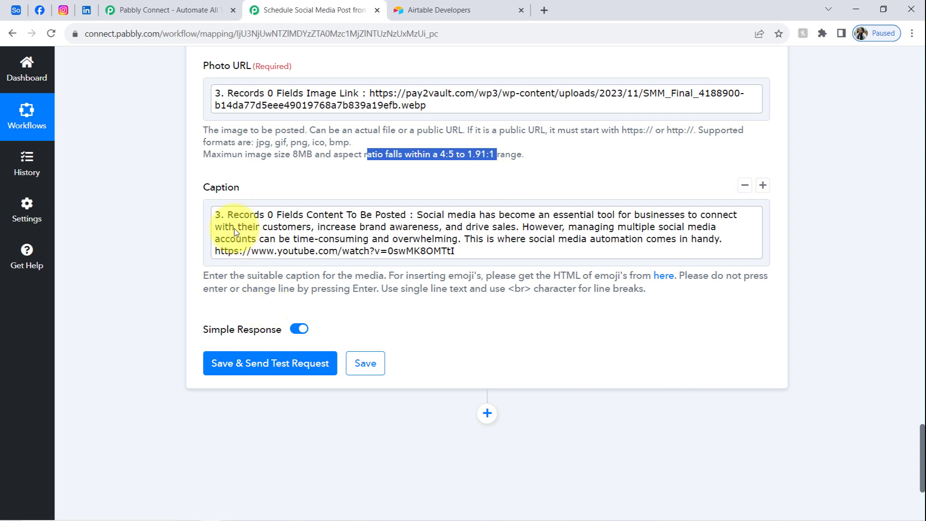
{"action": "left_click_drag", "start_coordinate": [214, 276], "coordinate": [467, 285]}
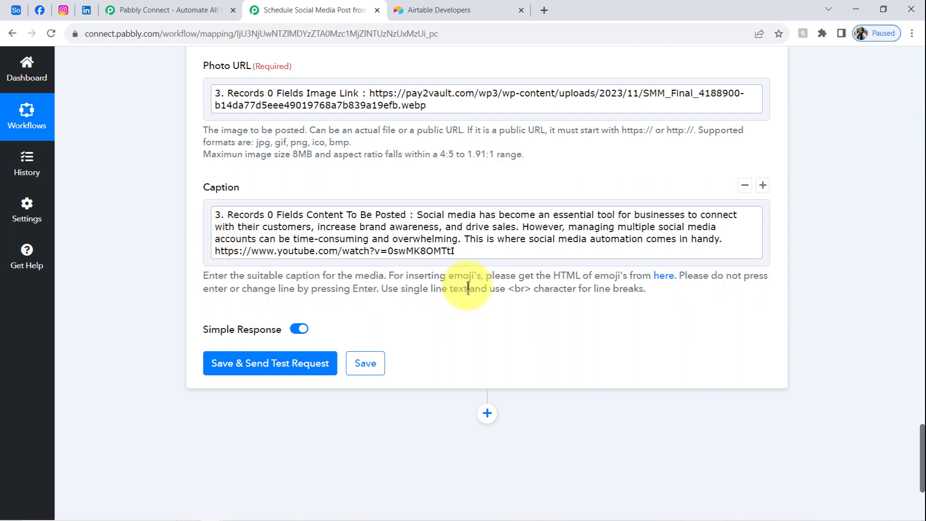
{"action": "triple_click", "coordinate": [464, 285]}
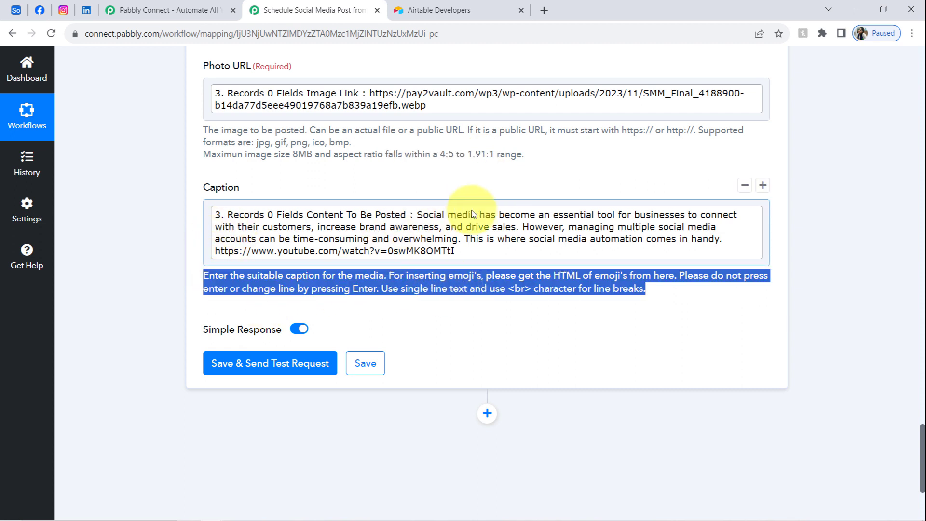
{"action": "left_click", "coordinate": [116, 169]}
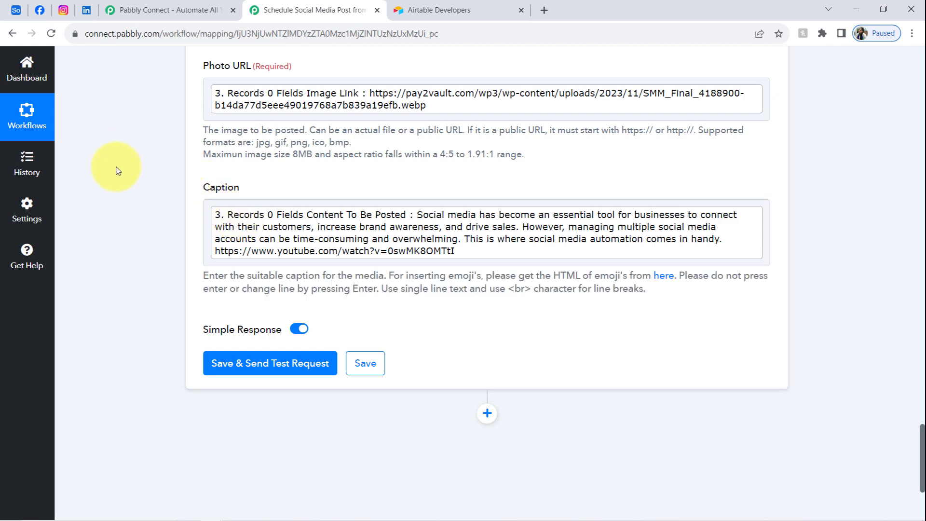
{"action": "scroll", "coordinate": [117, 171], "scroll_direction": "down", "scroll_amount": 1}
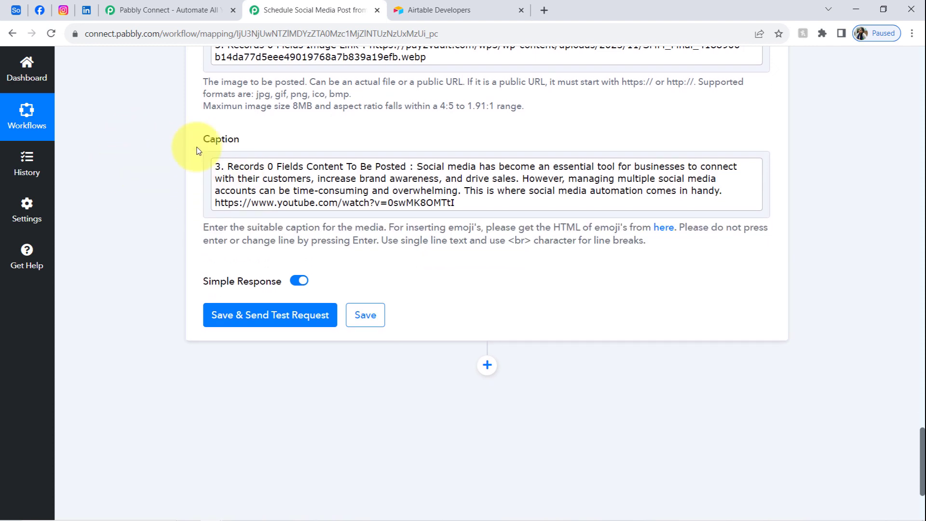
- Save and test the Instagram Publish Photo step, getting Res1 Id and Res2 Id back
{"action": "scroll", "coordinate": [199, 149], "scroll_direction": "up", "scroll_amount": 3}
{"action": "scroll", "coordinate": [266, 125], "scroll_direction": "up", "scroll_amount": 3}
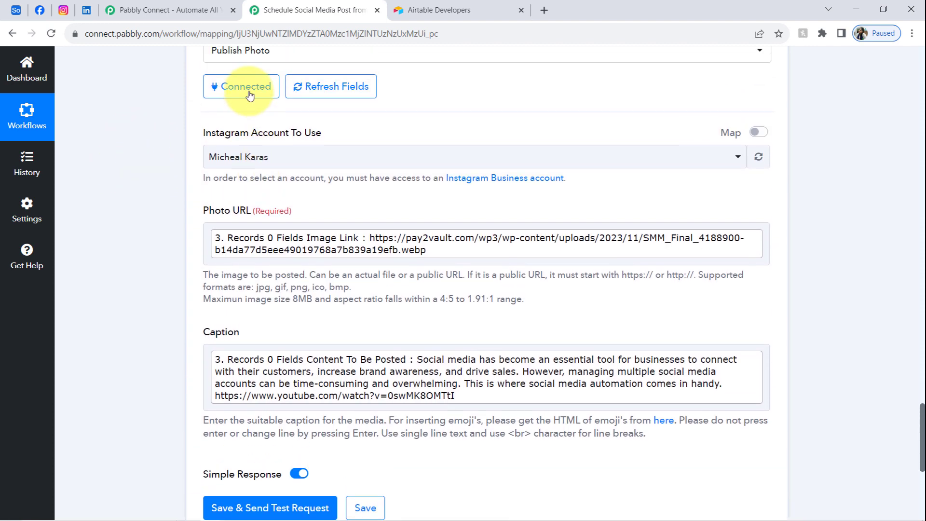
{"action": "scroll", "coordinate": [249, 96], "scroll_direction": "up", "scroll_amount": 3}
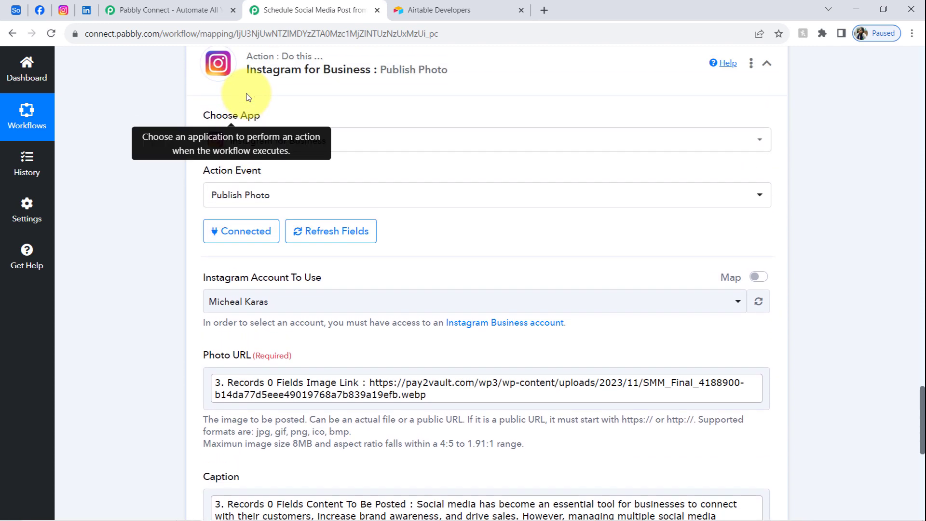
{"action": "left_click_drag", "start_coordinate": [920, 420], "coordinate": [919, 392]}
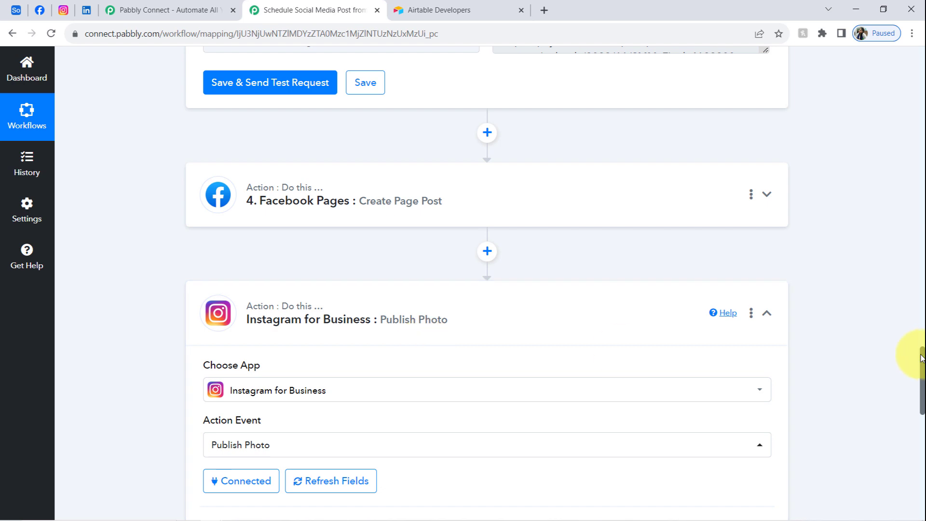
{"action": "left_click_drag", "start_coordinate": [920, 357], "coordinate": [916, 458]}
{"action": "left_click", "coordinate": [256, 268]}
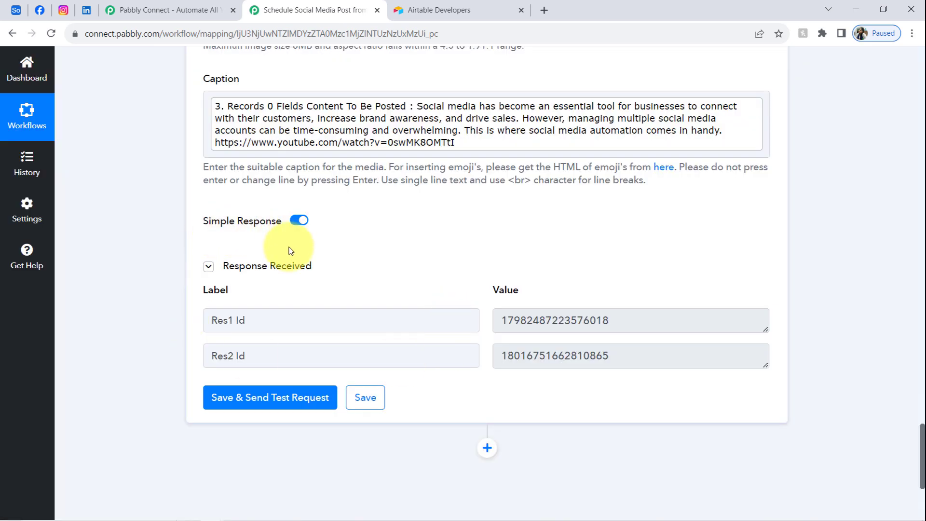
{"action": "left_click", "coordinate": [278, 266]}
{"action": "left_click", "coordinate": [278, 266]}
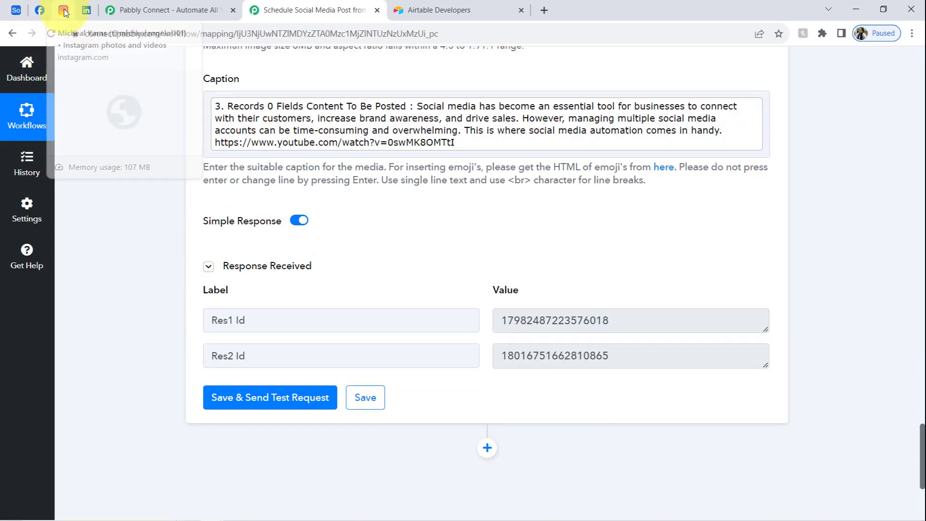
- Reload the Instagram profile and open the newest SMM post to verify its Airtable caption
{"action": "left_click", "coordinate": [63, 10]}
{"action": "left_click", "coordinate": [49, 36]}
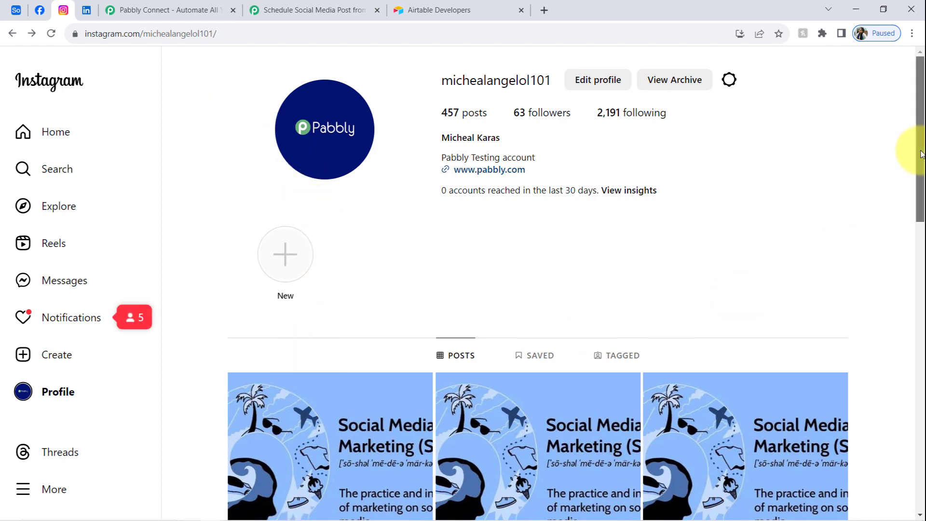
{"action": "scroll", "coordinate": [909, 182], "scroll_direction": "down", "scroll_amount": 4}
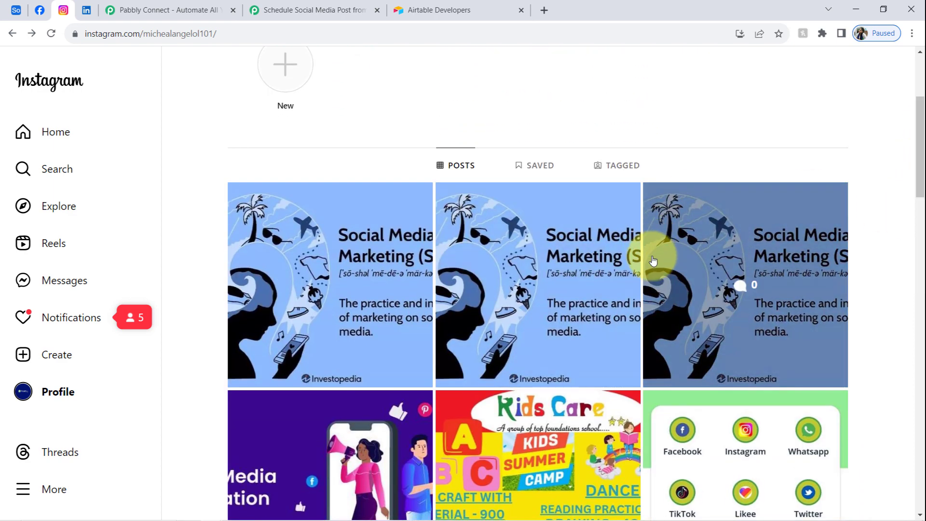
{"action": "left_click", "coordinate": [379, 227]}
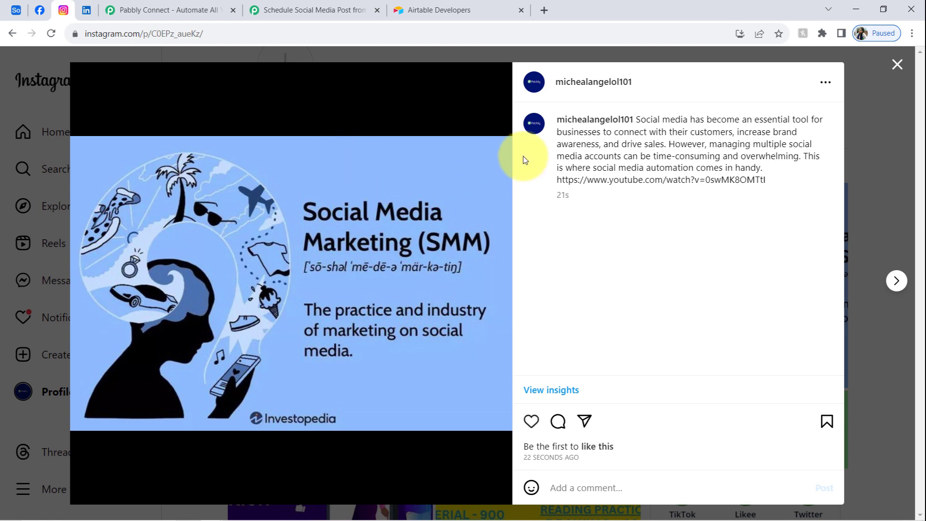
{"action": "left_click_drag", "start_coordinate": [653, 120], "coordinate": [655, 145]}
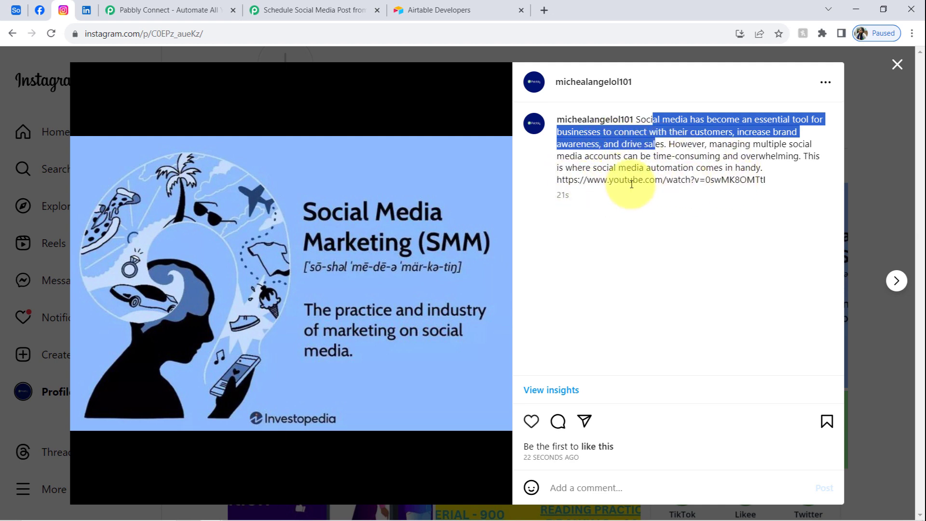
{"action": "triple_click", "coordinate": [644, 178]}
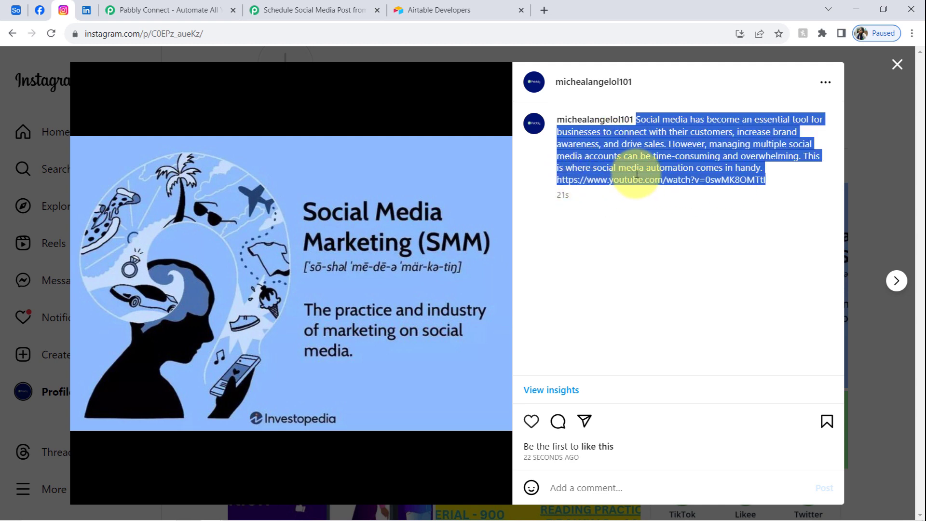
{"action": "left_click", "coordinate": [895, 65]}
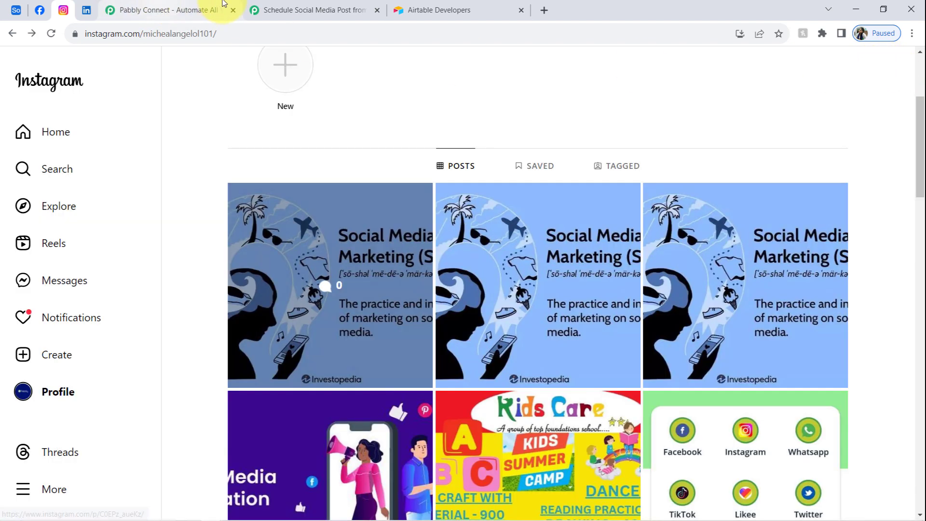
{"action": "left_click", "coordinate": [297, 6]}
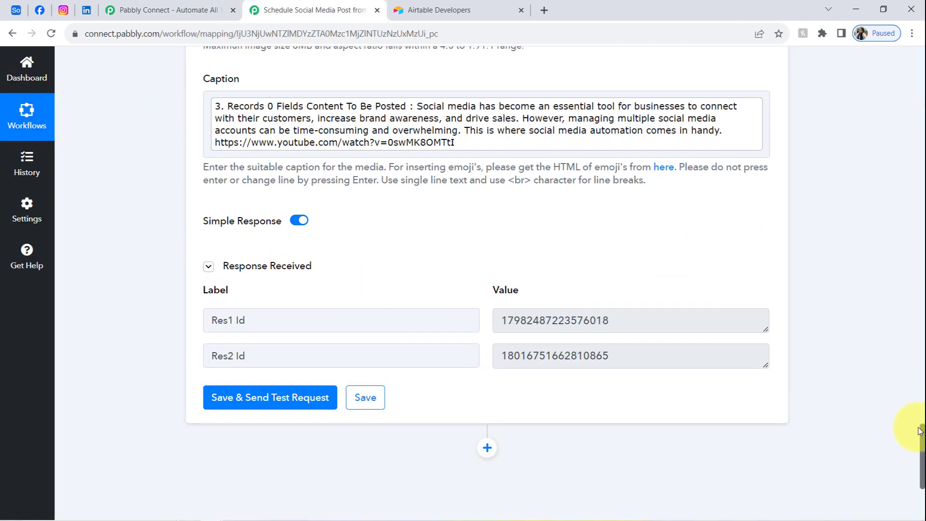
- Add a new action step after Instagram and choose LinkedIn by searching 'linke'
{"action": "left_click_drag", "start_coordinate": [922, 435], "coordinate": [923, 464]}
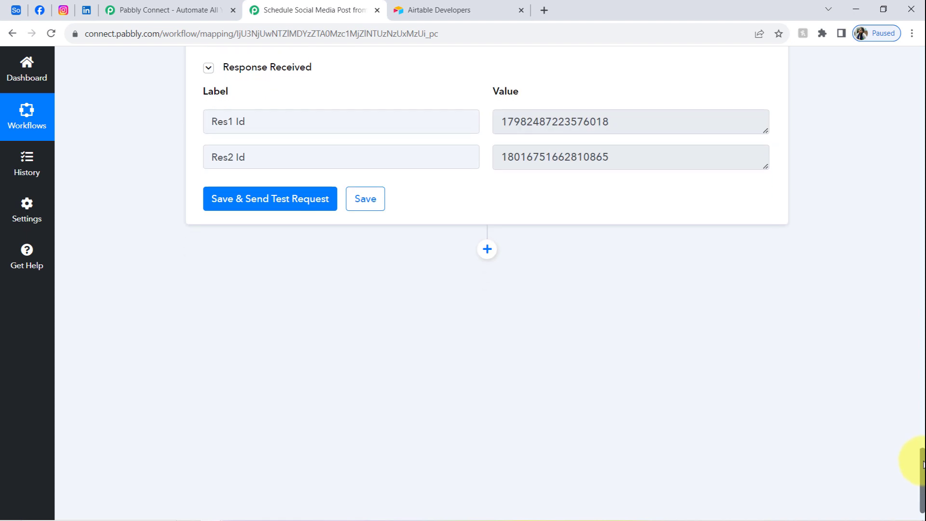
{"action": "left_click", "coordinate": [487, 250]}
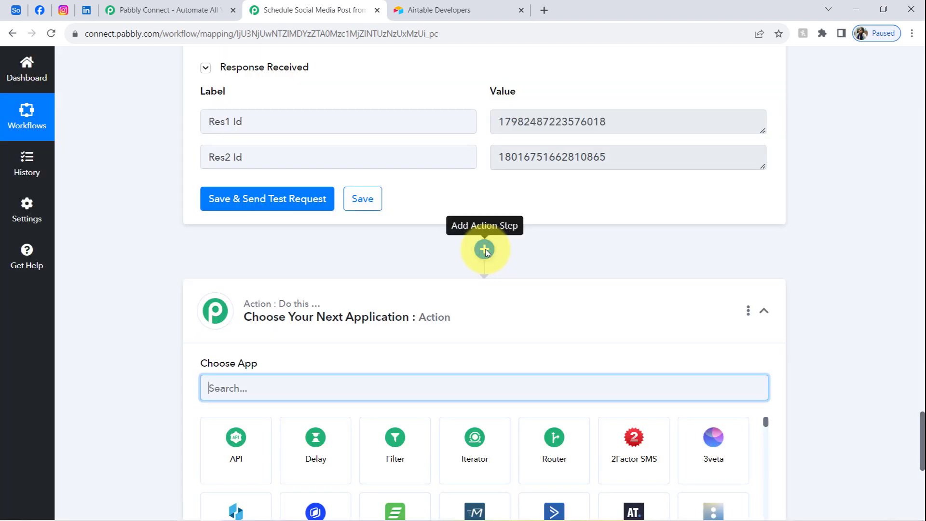
{"action": "left_click", "coordinate": [298, 374]}
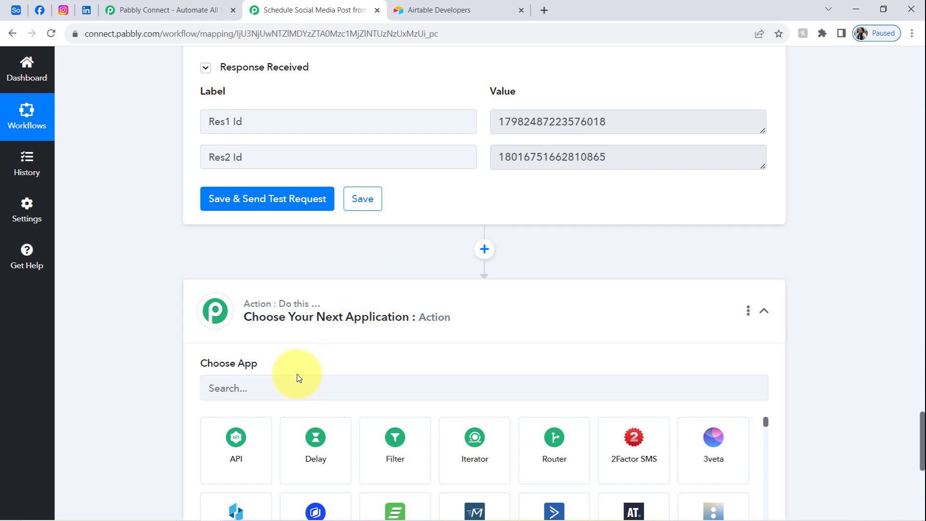
{"action": "left_click", "coordinate": [282, 389]}
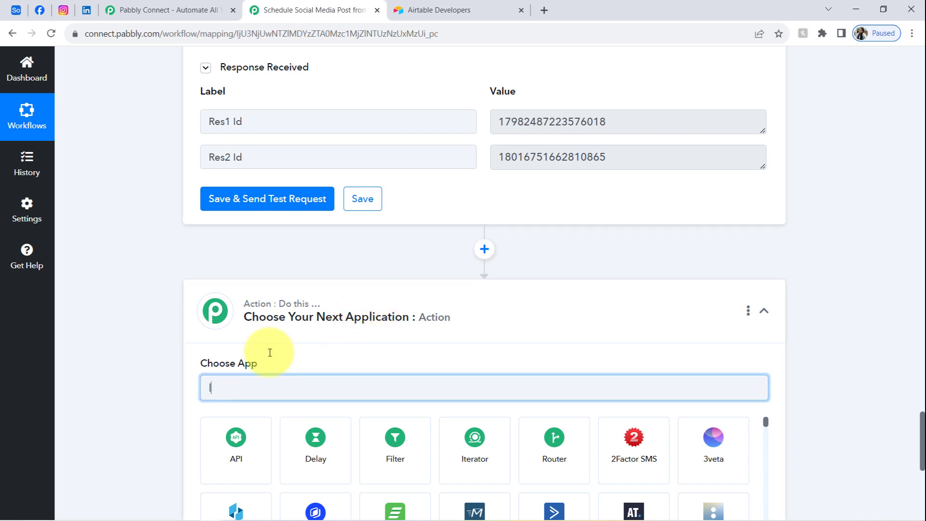
{"action": "type", "text": "linke"}
{"action": "left_click", "coordinate": [316, 441]}
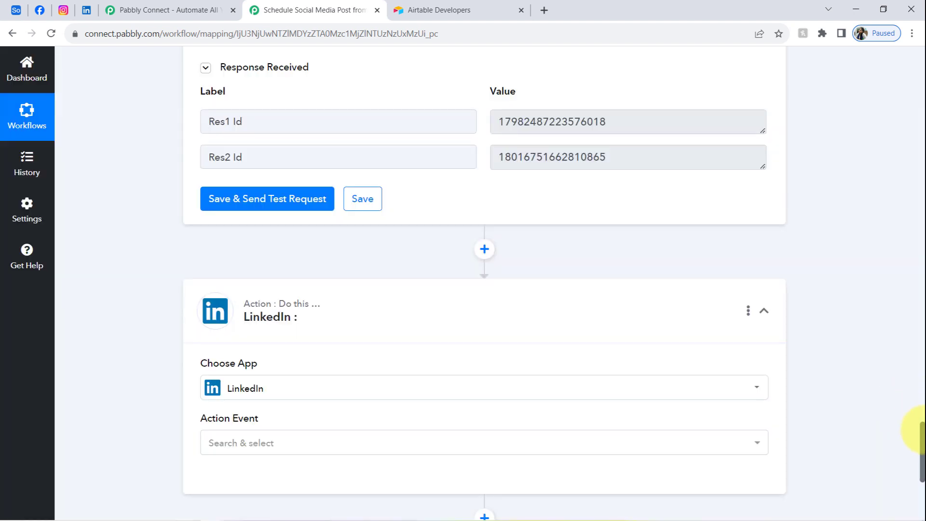
{"action": "left_click_drag", "start_coordinate": [922, 429], "coordinate": [917, 454]}
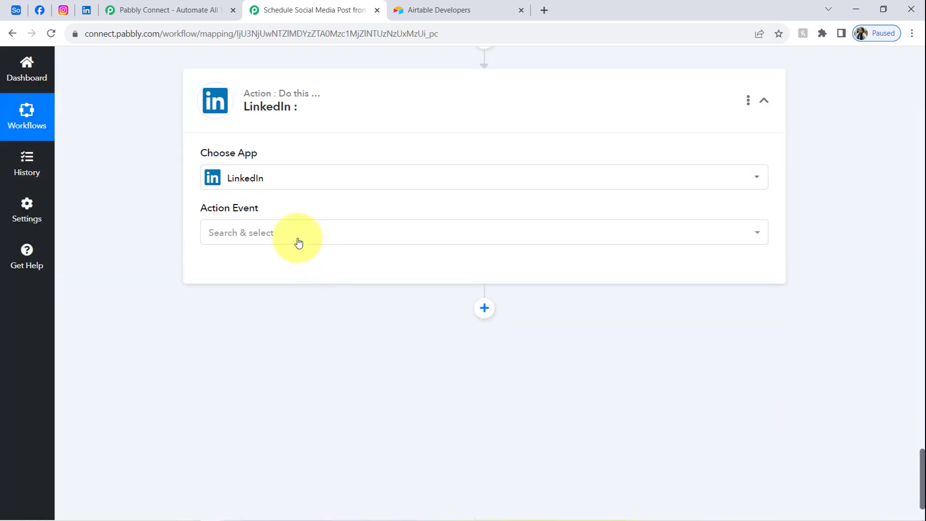
- Set the LinkedIn action event to Share an Article or URL
{"action": "left_click", "coordinate": [270, 234]}
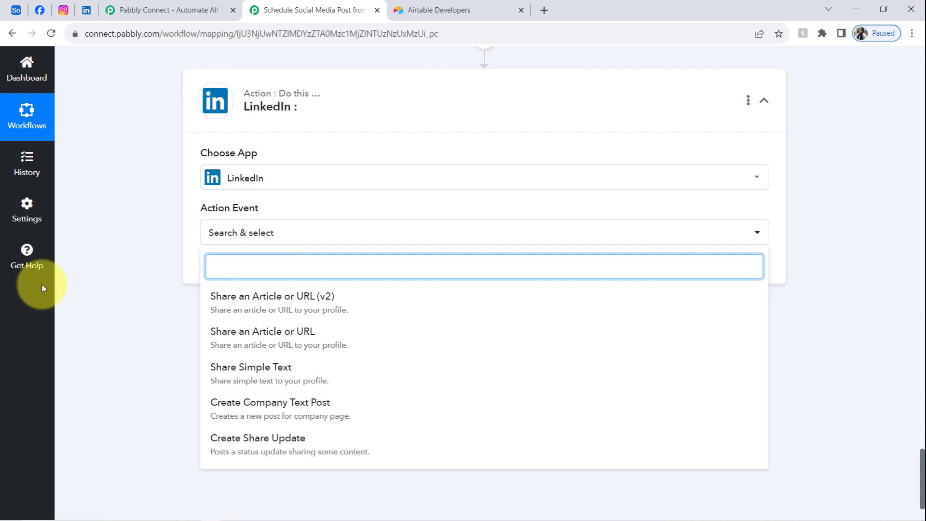
{"action": "left_click", "coordinate": [83, 284]}
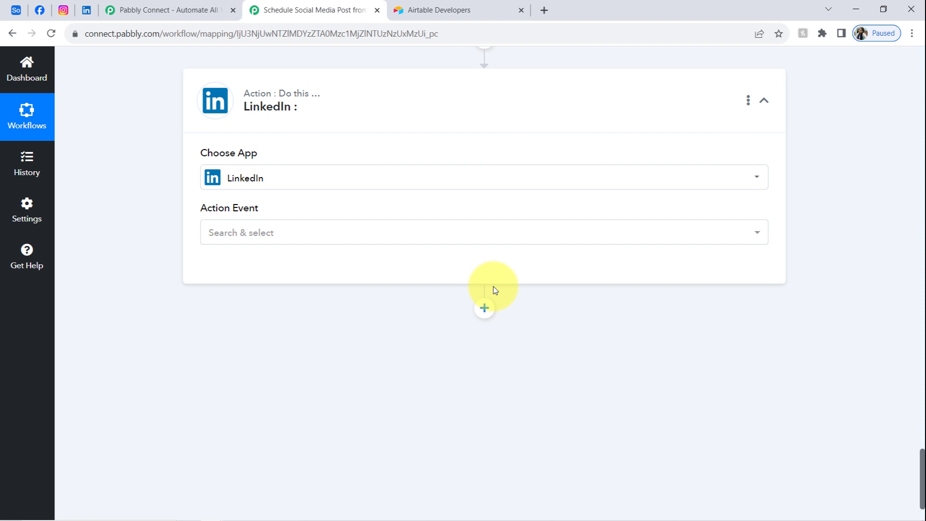
{"action": "left_click", "coordinate": [231, 234]}
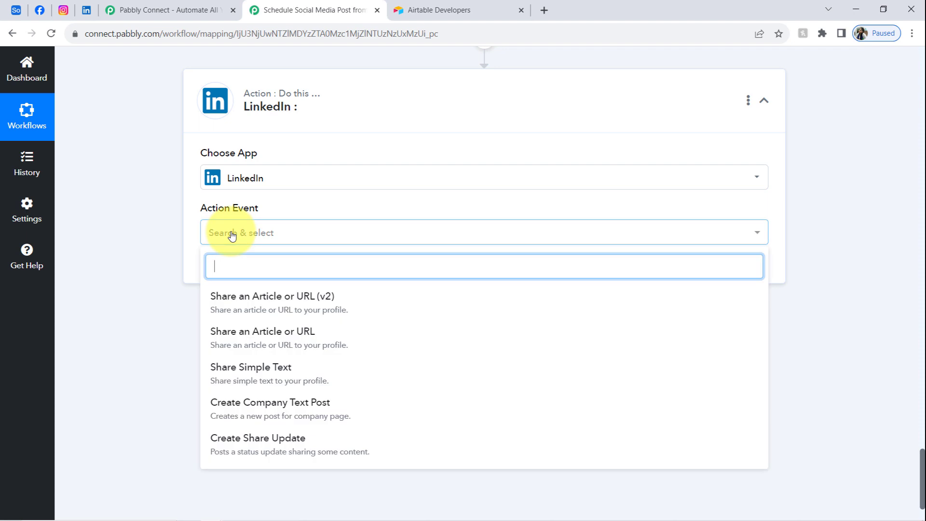
{"action": "left_click", "coordinate": [226, 331]}
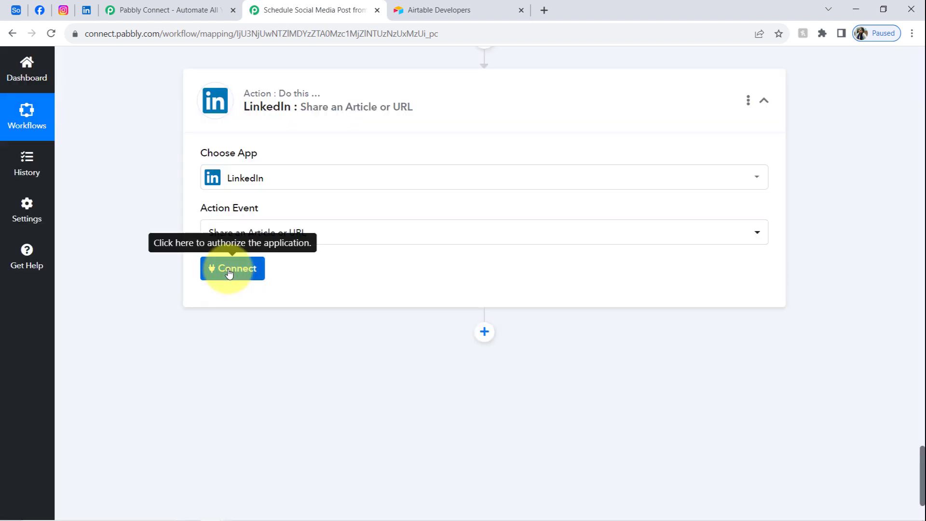
- Connect the step through the existing LinkedIn #2 connection and save it
{"action": "left_click", "coordinate": [229, 273]}
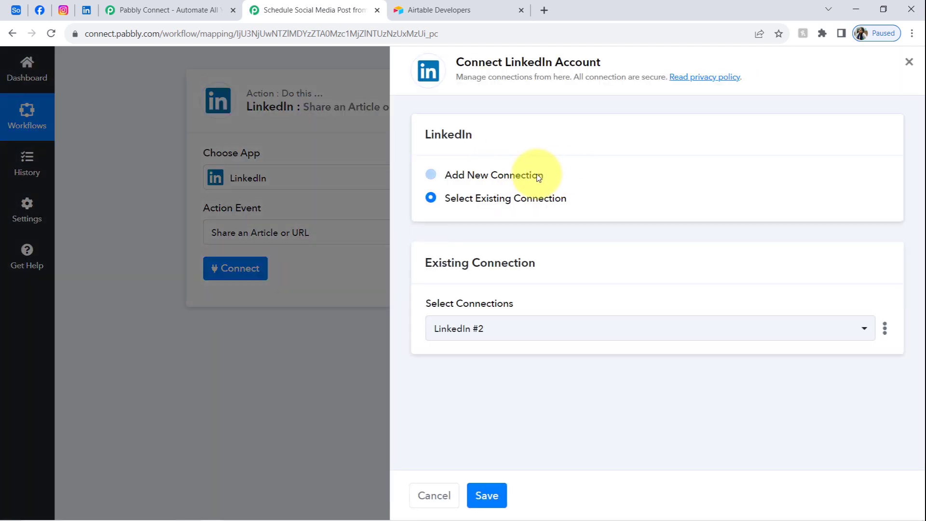
{"action": "left_click", "coordinate": [539, 177]}
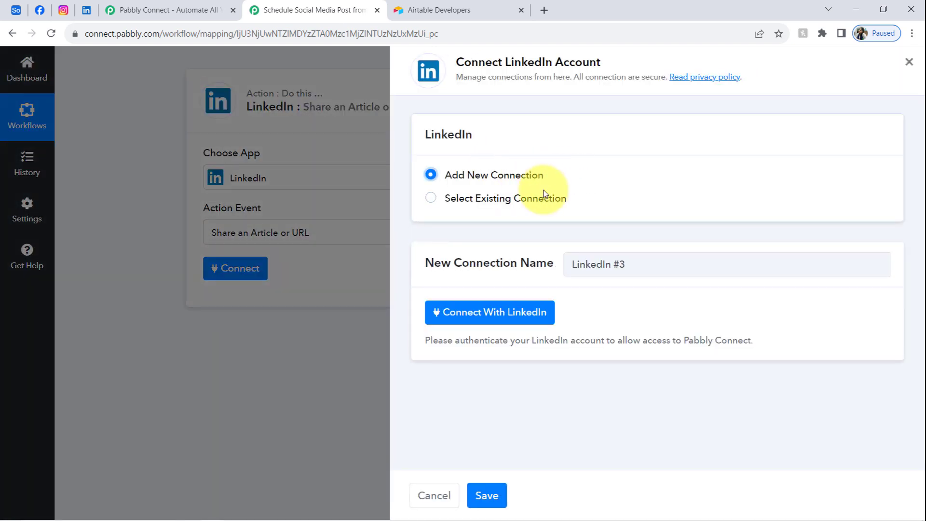
{"action": "left_click", "coordinate": [517, 311]}
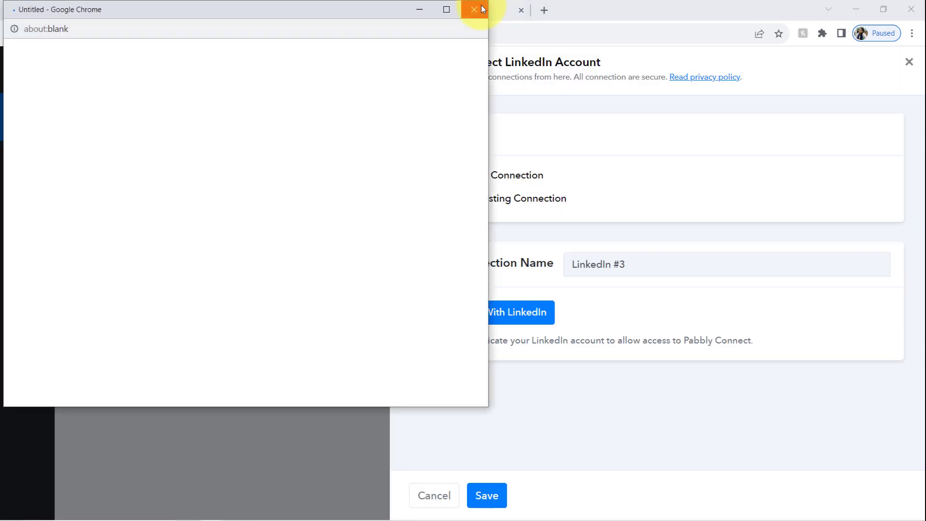
{"action": "left_click", "coordinate": [477, 9]}
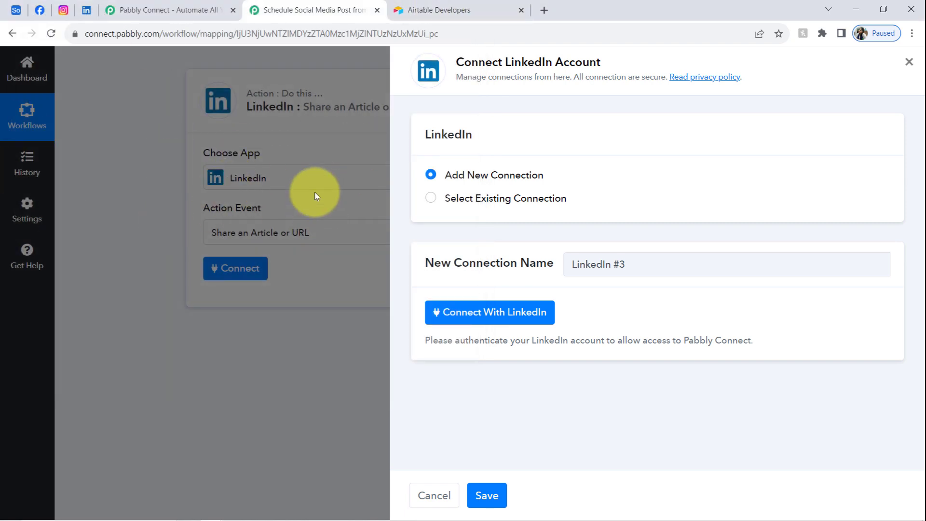
{"action": "left_click", "coordinate": [516, 206]}
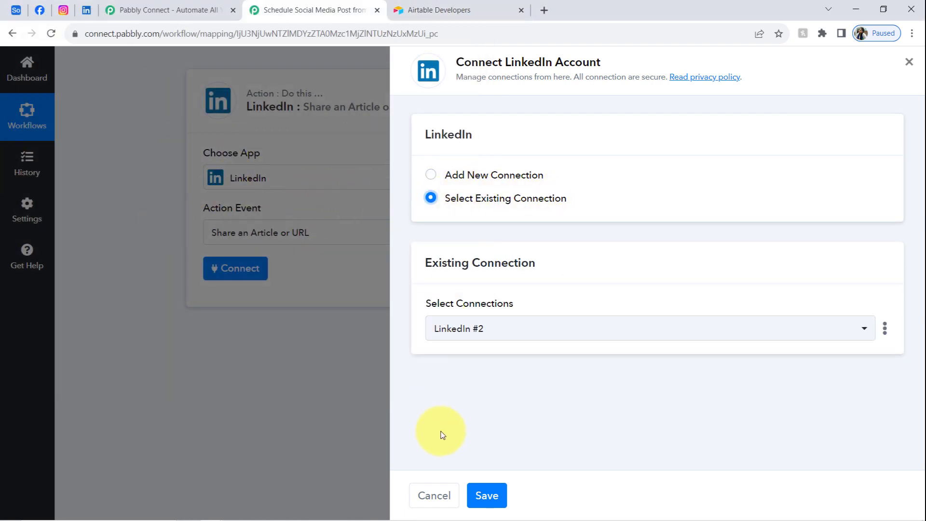
{"action": "left_click", "coordinate": [488, 495]}
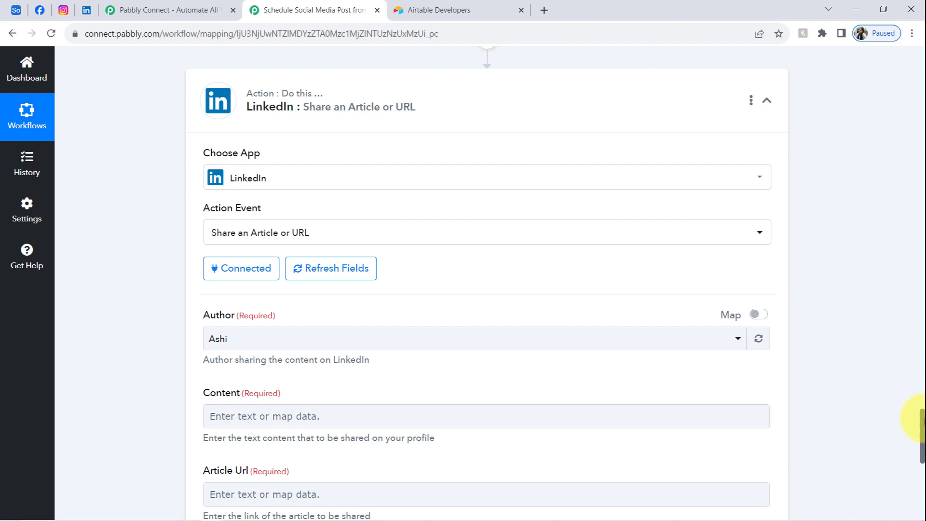
- Keep the current post author and review the Content, Article Url and Visibility fields
{"action": "scroll", "coordinate": [914, 424], "scroll_direction": "down", "scroll_amount": 3}
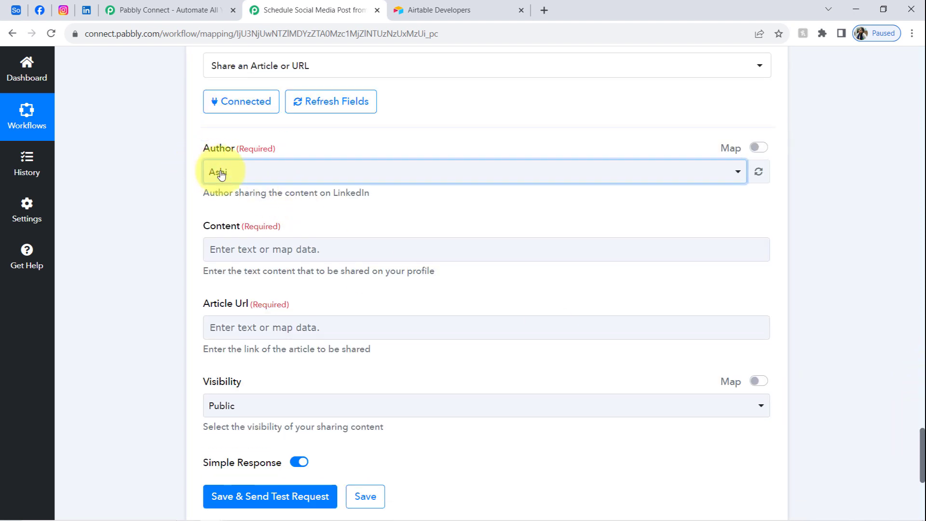
{"action": "left_click", "coordinate": [220, 175]}
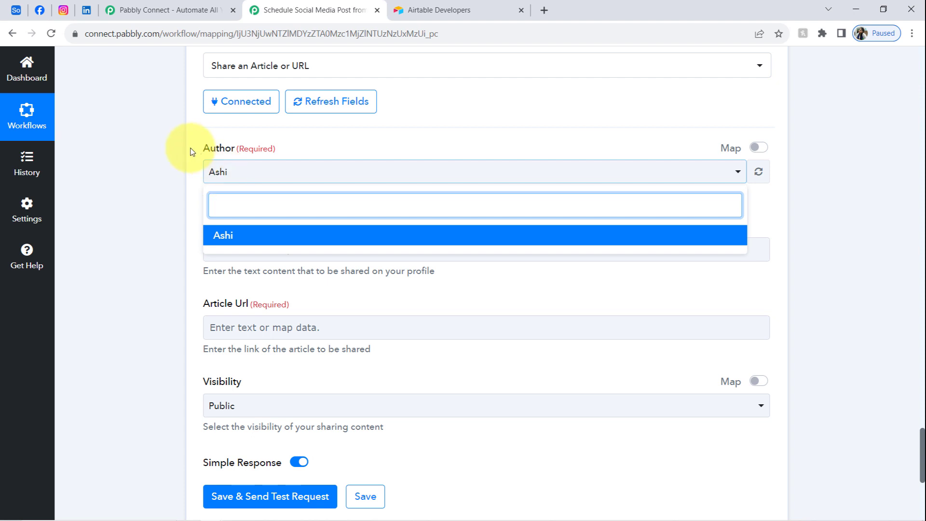
{"action": "left_click", "coordinate": [154, 149]}
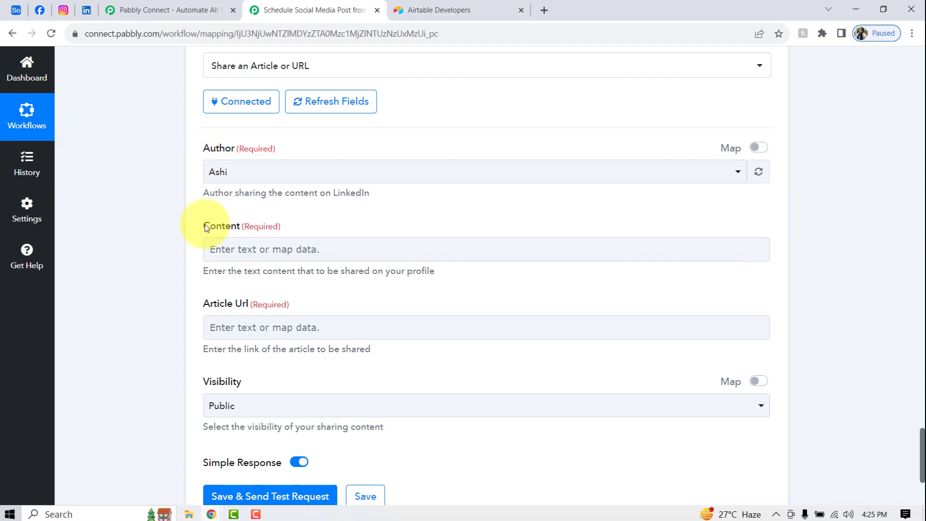
{"action": "left_click_drag", "start_coordinate": [216, 226], "coordinate": [240, 226]}
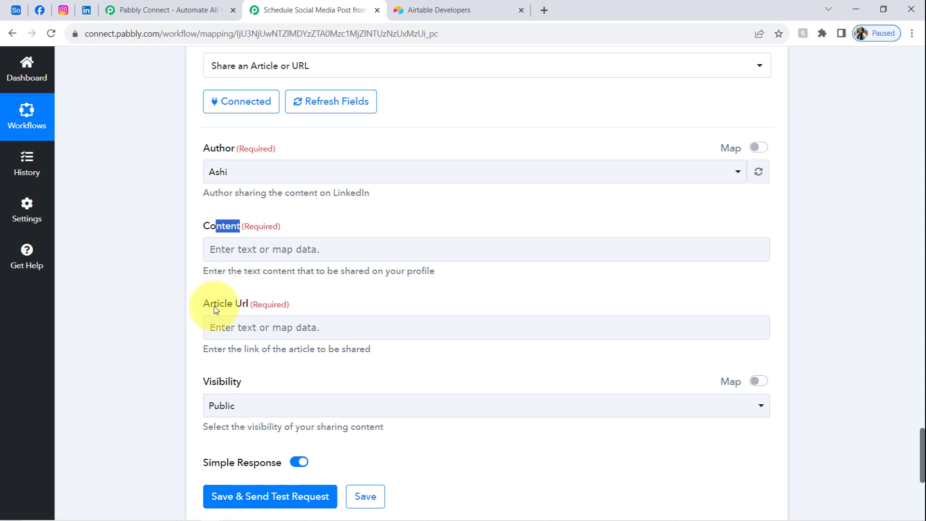
{"action": "left_click_drag", "start_coordinate": [214, 307], "coordinate": [264, 307]}
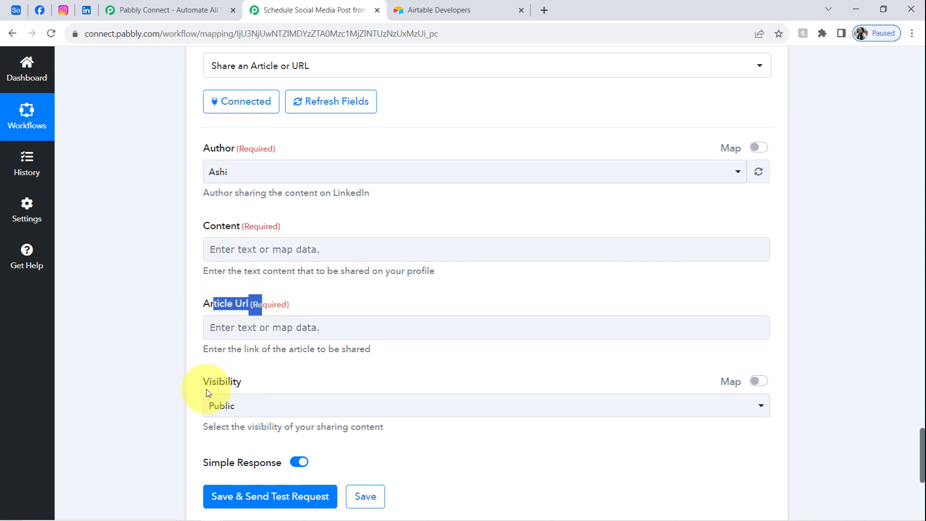
{"action": "left_click_drag", "start_coordinate": [202, 382], "coordinate": [263, 383]}
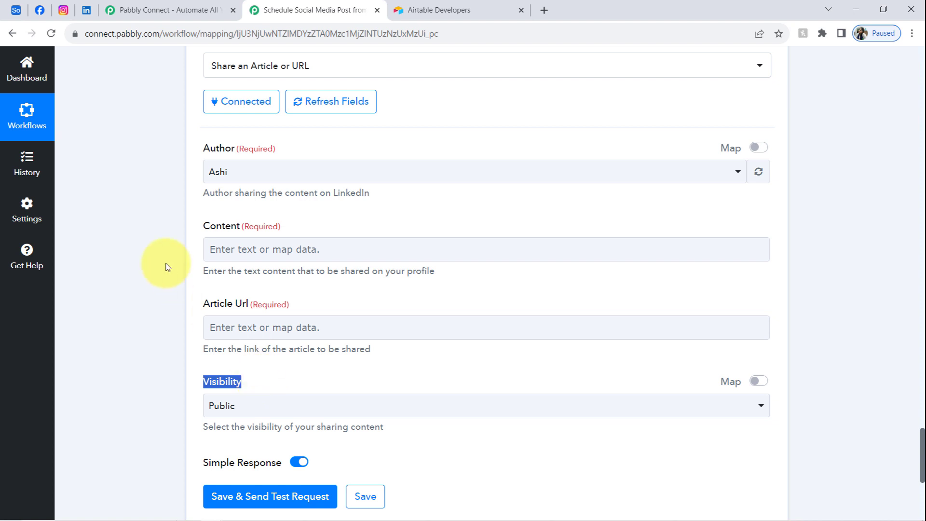
- Map Airtable Search Record's Content To Be Posted into the LinkedIn Content field
{"action": "left_click", "coordinate": [327, 249]}
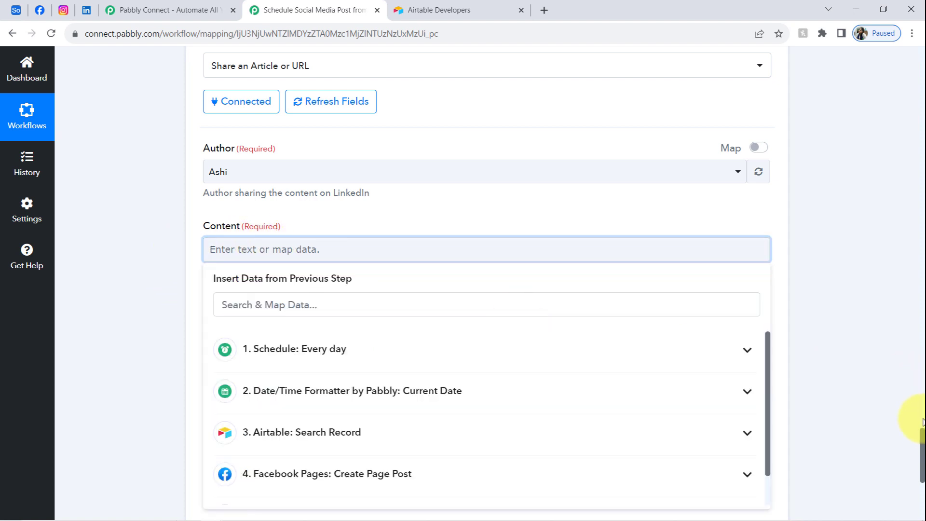
{"action": "scroll", "coordinate": [919, 441], "scroll_direction": "down", "scroll_amount": 3}
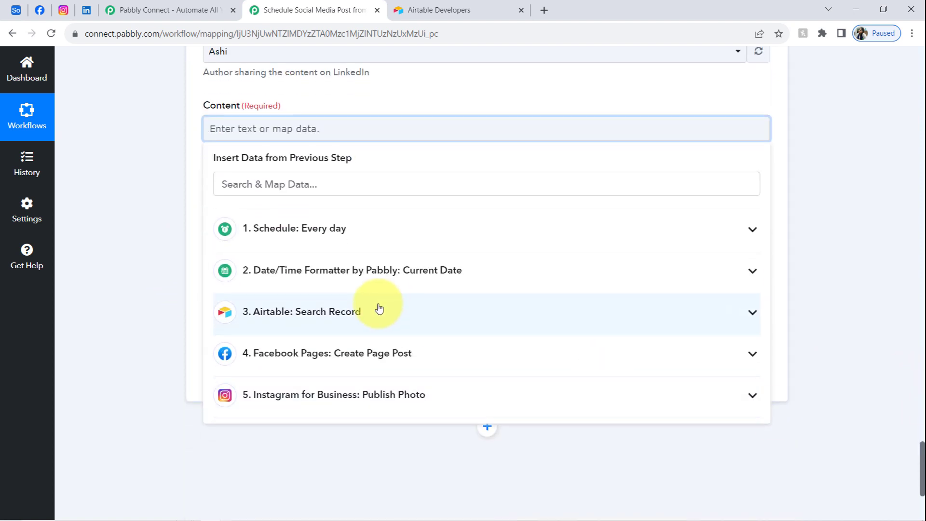
{"action": "left_click", "coordinate": [356, 328]}
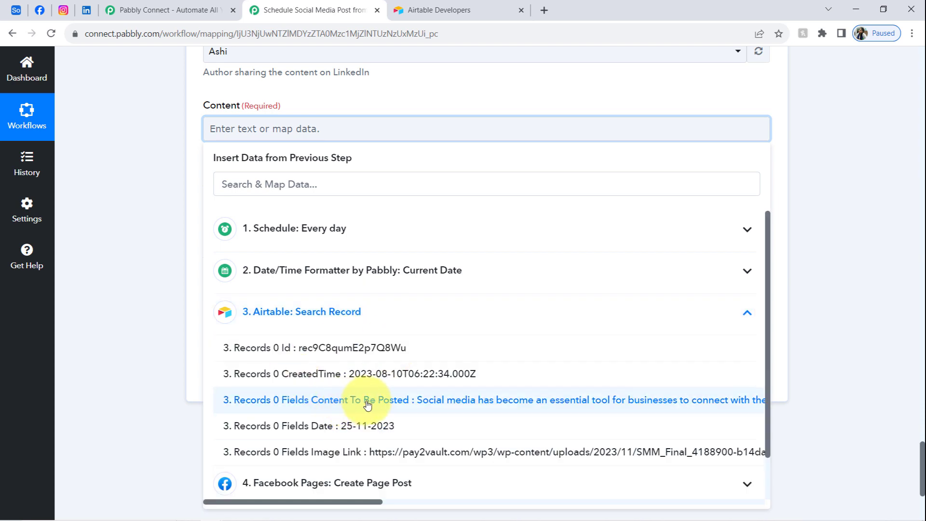
{"action": "left_click", "coordinate": [401, 400]}
- Map Airtable's Image Link into the Article Url field
{"action": "left_click", "coordinate": [165, 223]}
{"action": "left_click", "coordinate": [262, 247]}
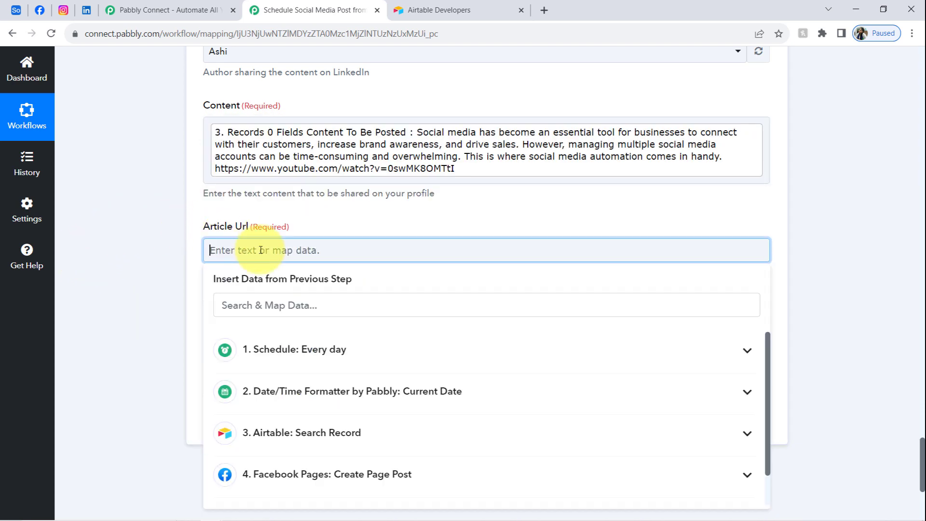
{"action": "scroll", "coordinate": [919, 448], "scroll_direction": "down", "scroll_amount": 3}
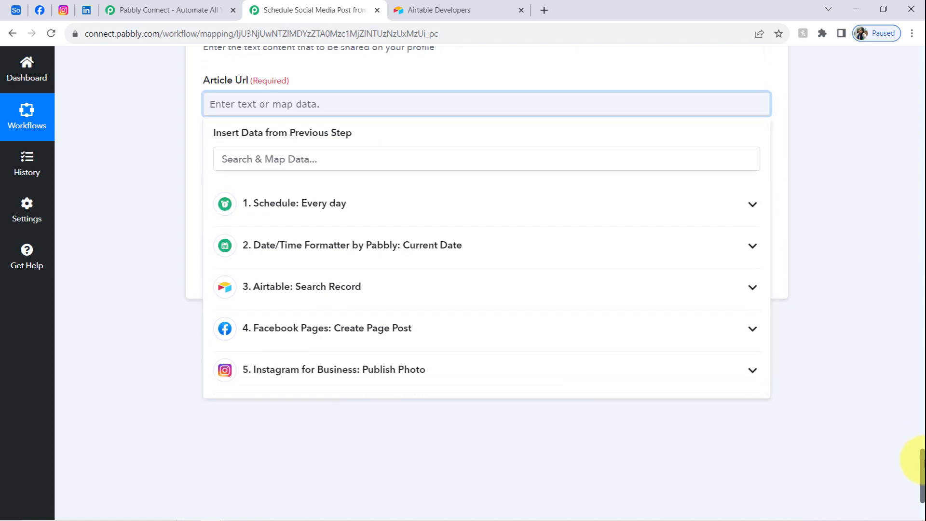
{"action": "left_click", "coordinate": [286, 282]}
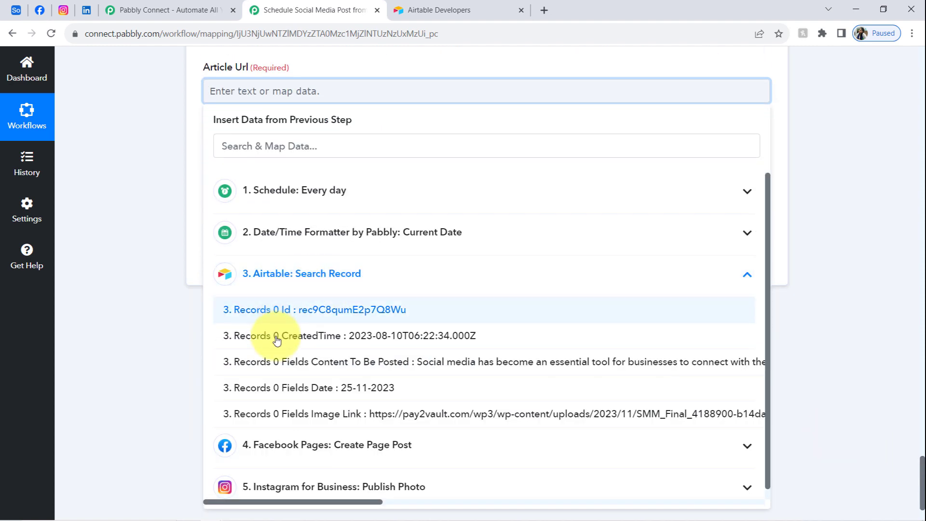
{"action": "left_click", "coordinate": [354, 416]}
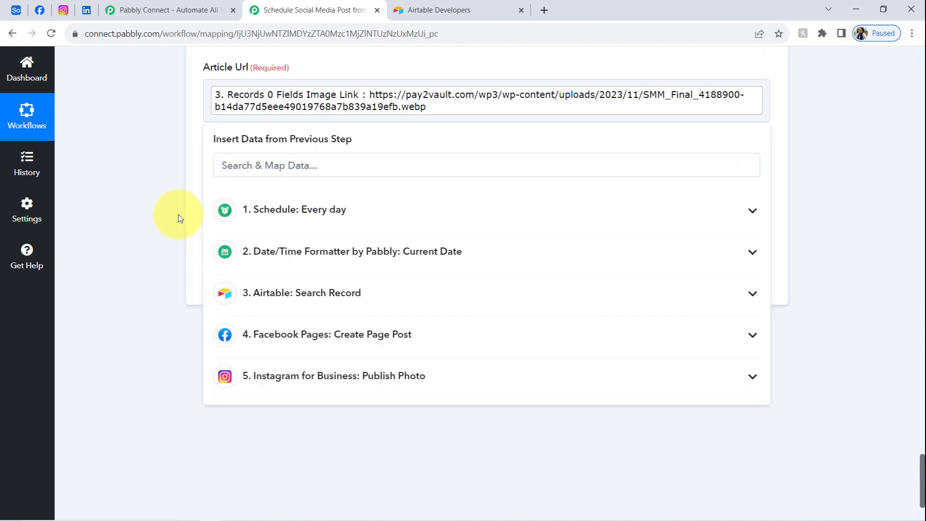
{"action": "left_click", "coordinate": [180, 217]}
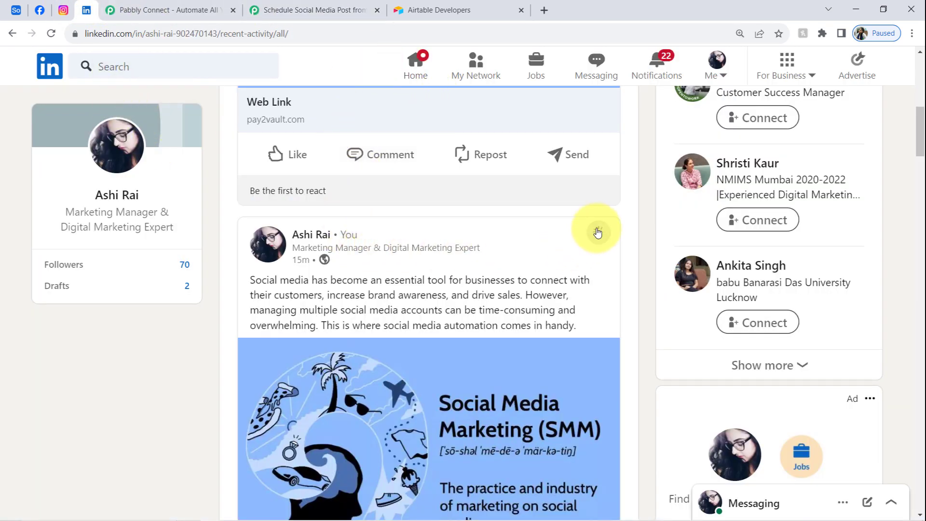
- Delete the earlier automated SMM post from the LinkedIn activity feed
{"action": "left_click", "coordinate": [597, 233]}
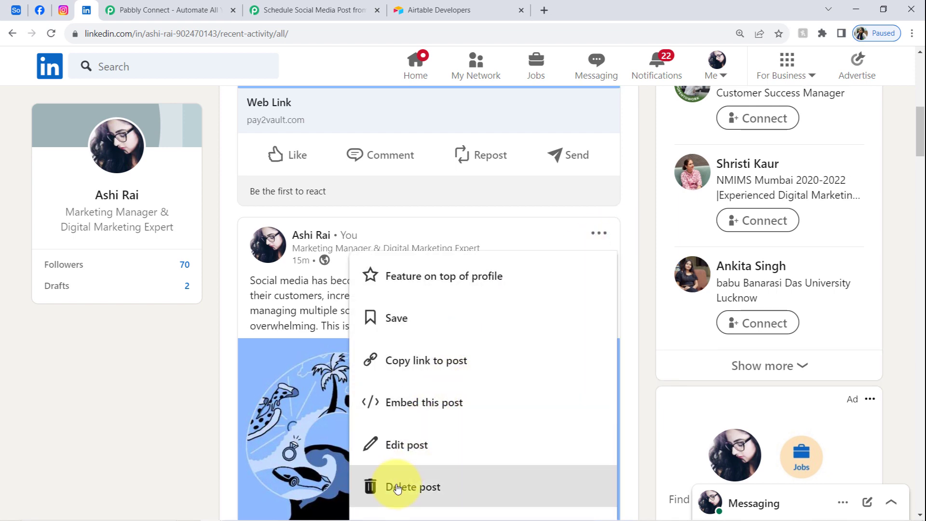
{"action": "left_click", "coordinate": [397, 487]}
{"action": "left_click", "coordinate": [545, 180]}
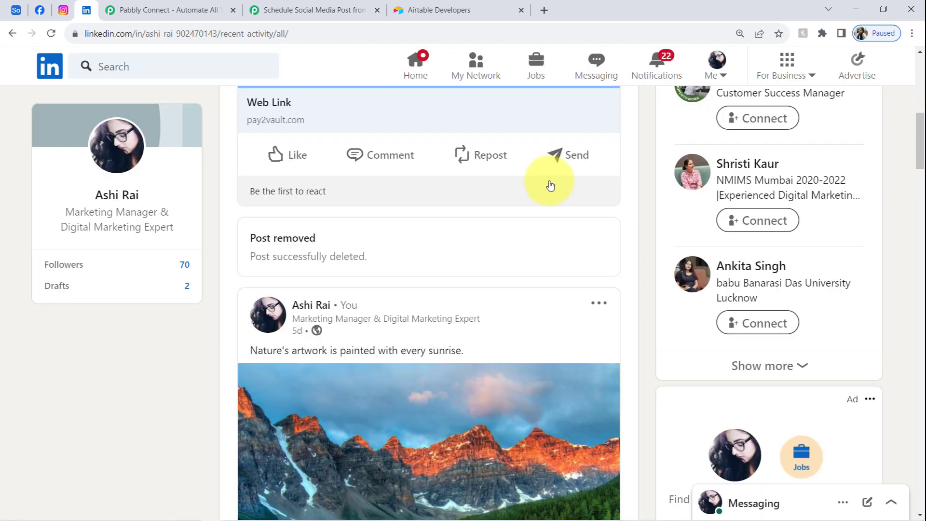
- Save and send the LinkedIn step's test request, then reload the LinkedIn activity feed to check the new post
{"action": "left_click", "coordinate": [286, 6]}
{"action": "left_click", "coordinate": [267, 279]}
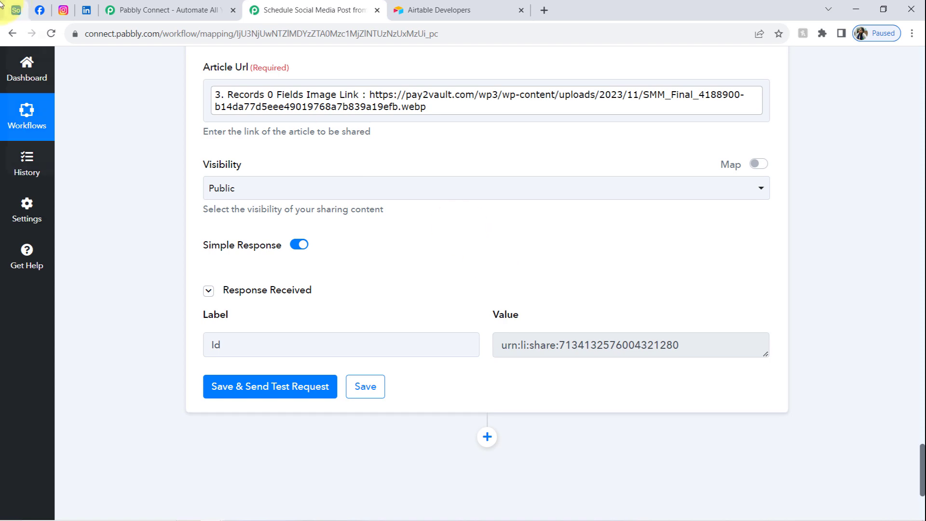
{"action": "left_click", "coordinate": [86, 10]}
{"action": "left_click", "coordinate": [51, 33]}
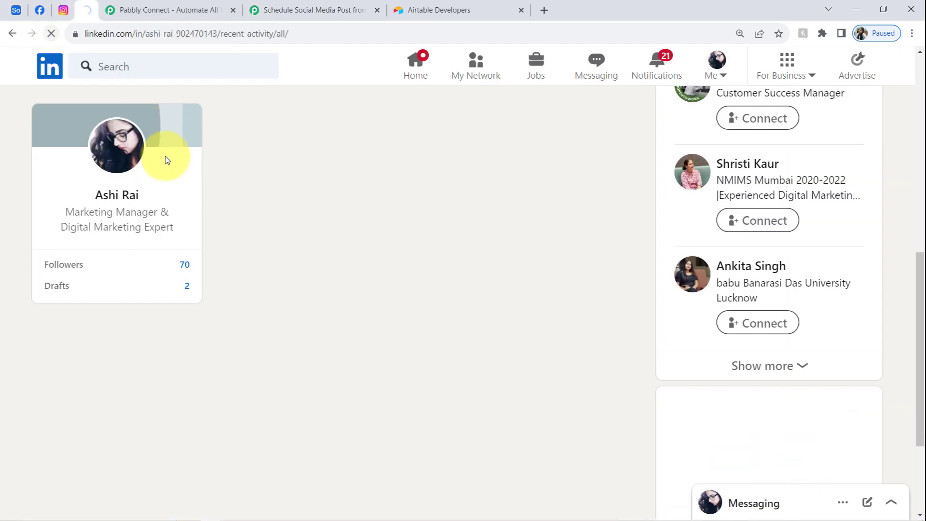
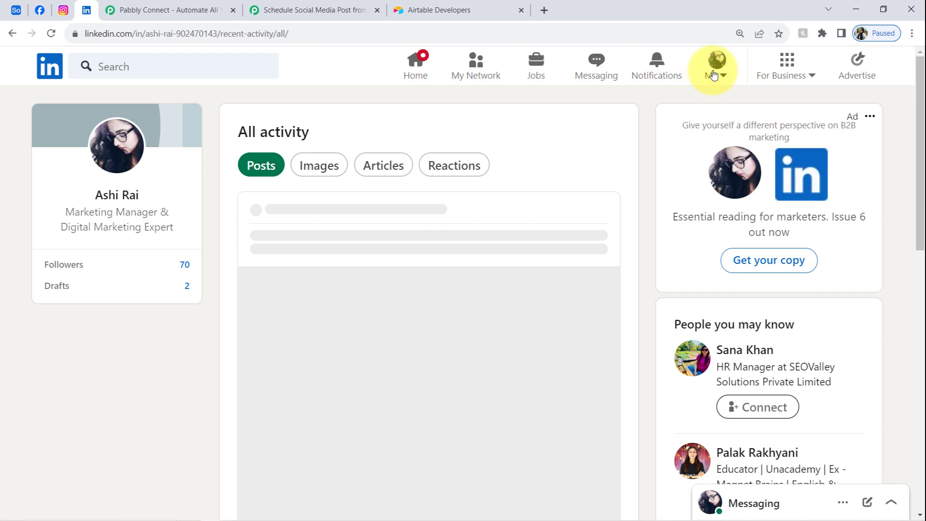
- Expand and read the newest LinkedIn post's full Social Media Marketing text, then return to the Pabbly workflow tab
{"action": "left_click", "coordinate": [710, 76]}
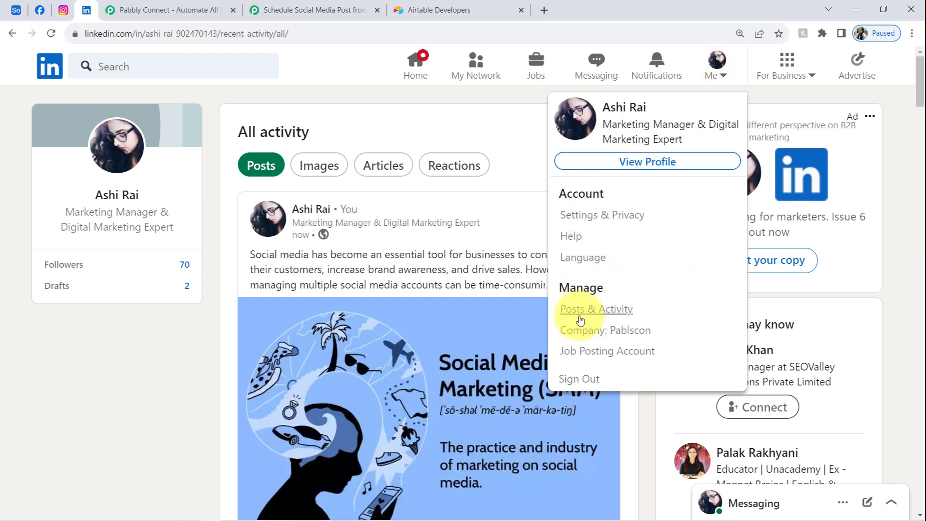
{"action": "left_click", "coordinate": [68, 361]}
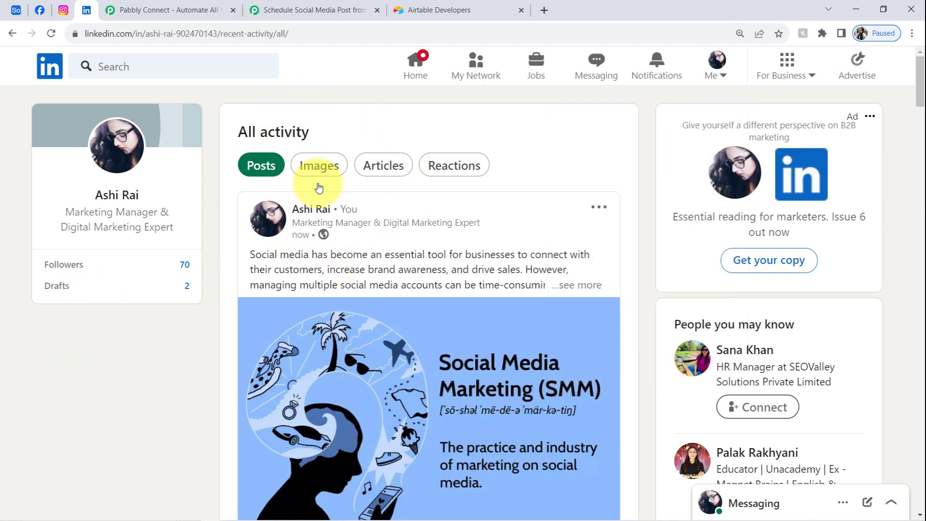
{"action": "left_click_drag", "start_coordinate": [311, 132], "coordinate": [251, 130]}
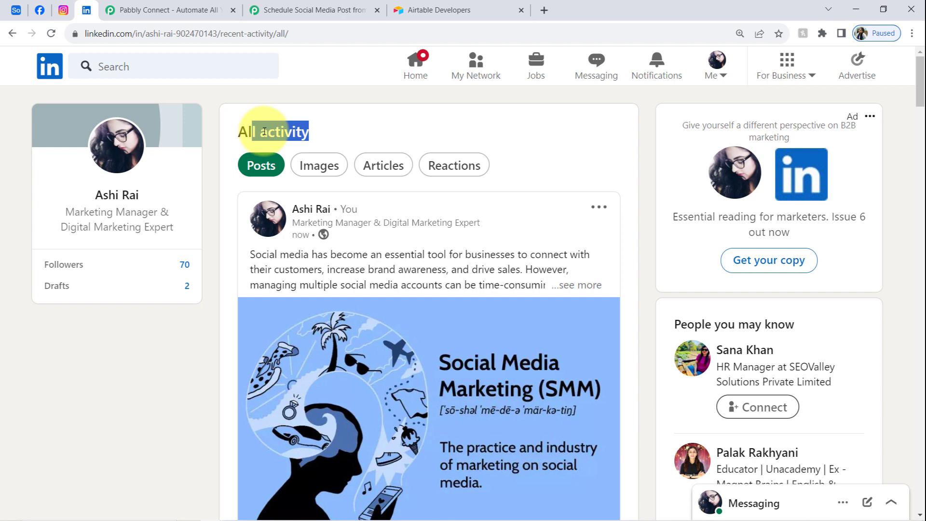
{"action": "scroll", "coordinate": [465, 207], "scroll_direction": "down", "scroll_amount": 1}
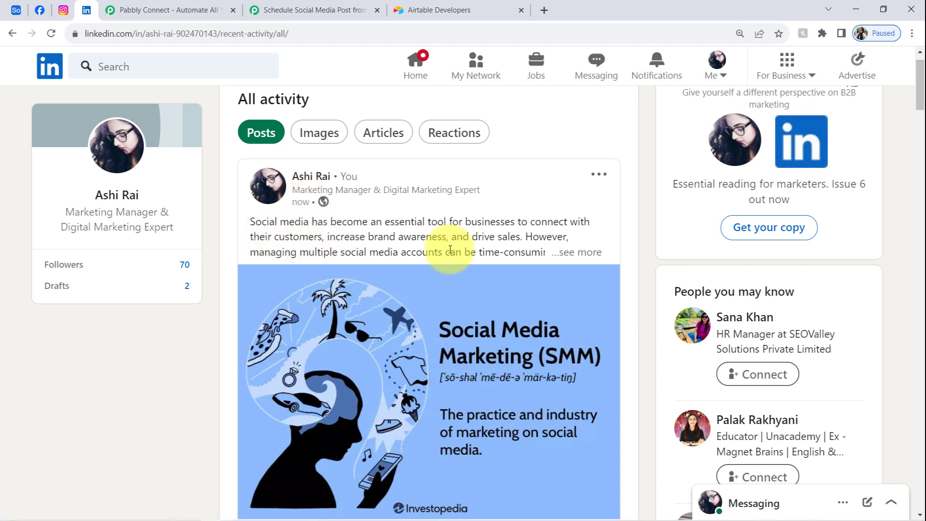
{"action": "left_click", "coordinate": [434, 244]}
{"action": "left_click_drag", "start_coordinate": [313, 236], "coordinate": [398, 252]}
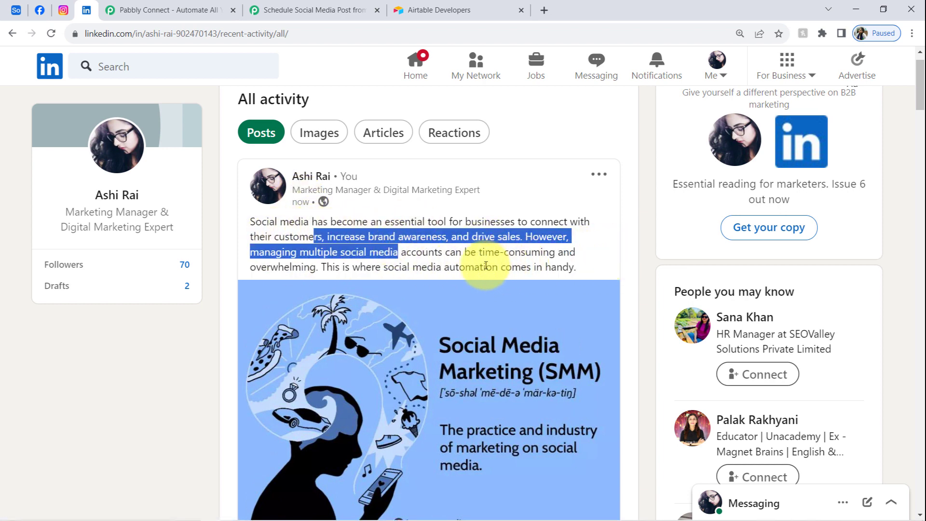
{"action": "left_click_drag", "start_coordinate": [474, 267], "coordinate": [593, 268]}
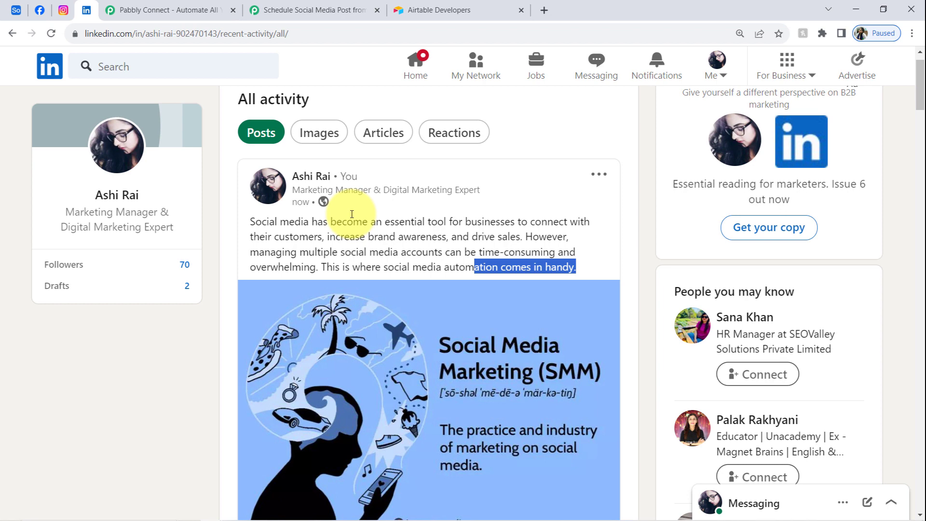
{"action": "left_click", "coordinate": [270, 10]}
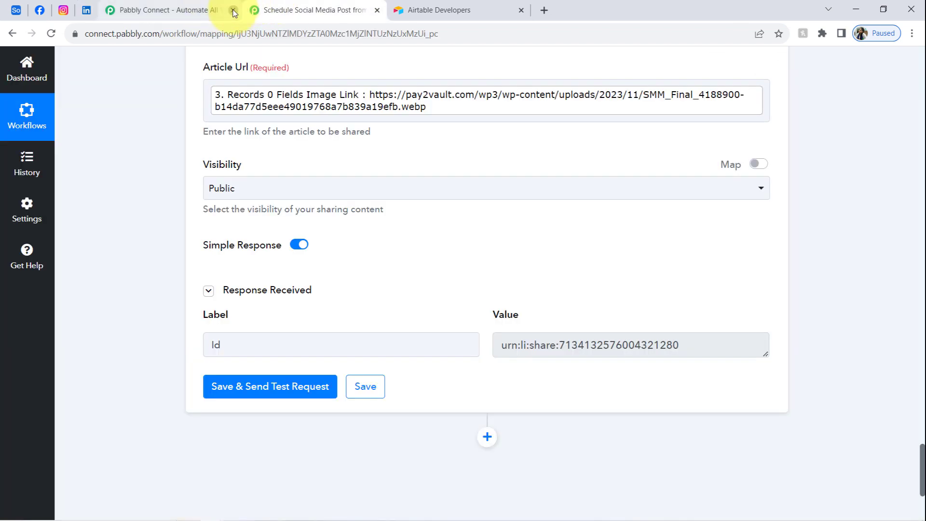
- Close the extra Pabbly tab and collapse the Date/Time Formatter, Airtable Search, Instagram and LinkedIn steps
{"action": "left_click", "coordinate": [233, 11]}
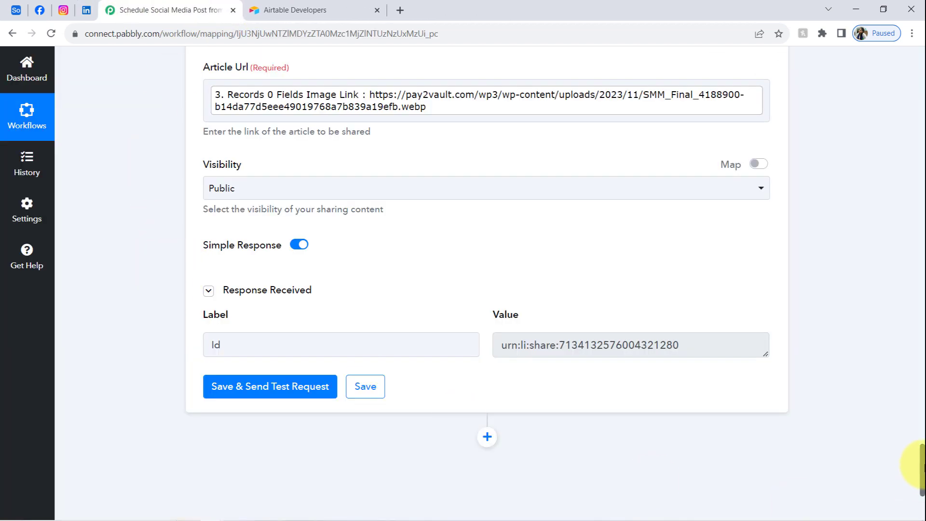
{"action": "left_click_drag", "start_coordinate": [921, 464], "coordinate": [918, 53]}
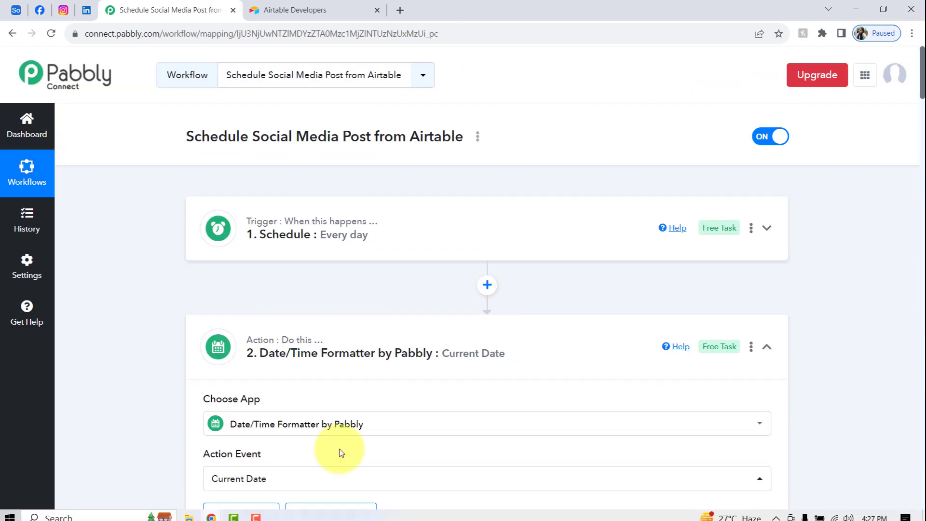
{"action": "left_click", "coordinate": [302, 339]}
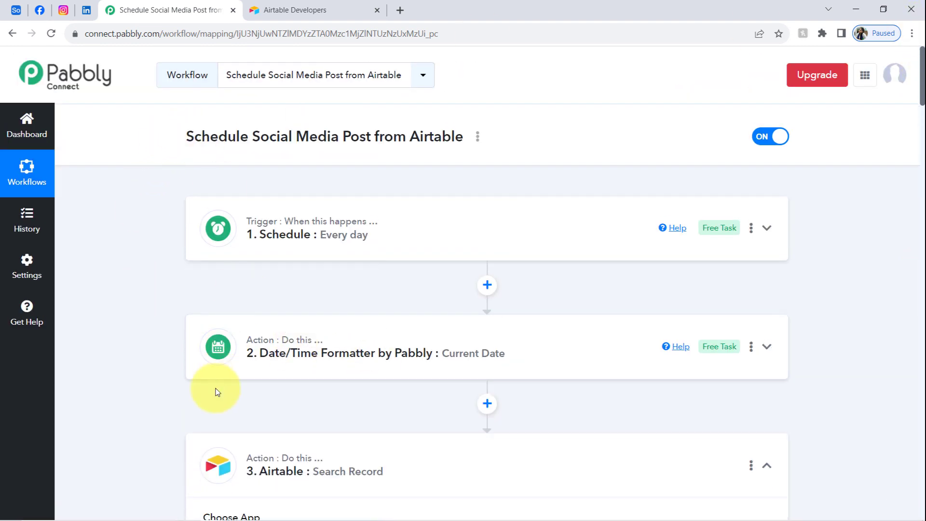
{"action": "left_click", "coordinate": [227, 458]}
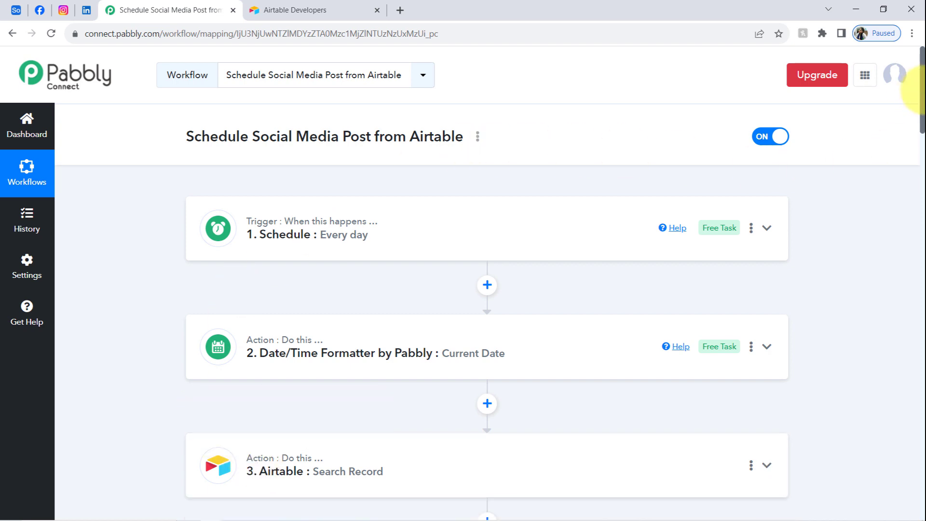
{"action": "scroll", "coordinate": [911, 125], "scroll_direction": "down", "scroll_amount": 8}
{"action": "left_click", "coordinate": [279, 333]}
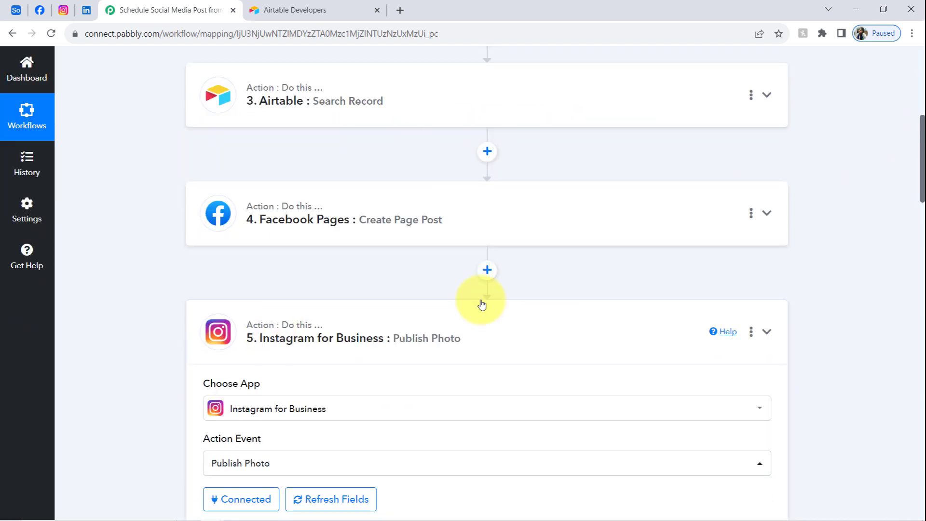
{"action": "scroll", "coordinate": [919, 184], "scroll_direction": "down", "scroll_amount": 5}
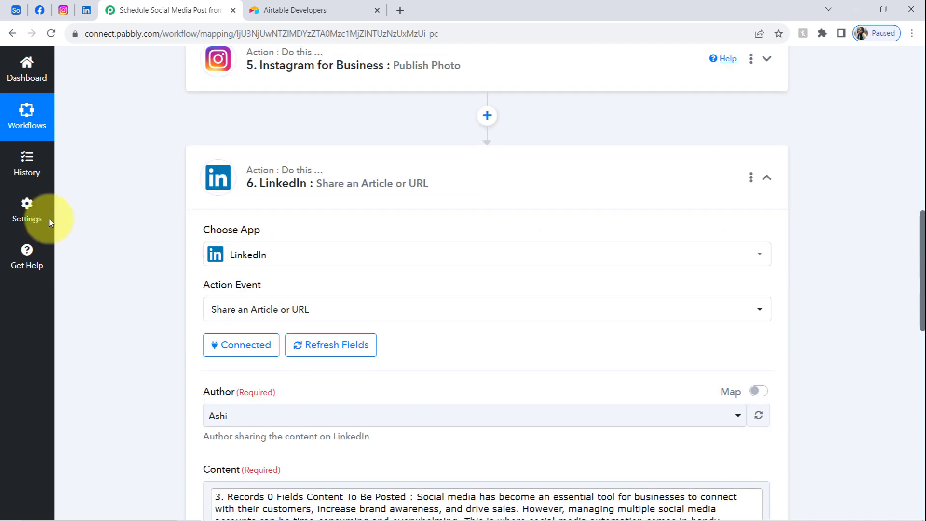
{"action": "left_click", "coordinate": [291, 196]}
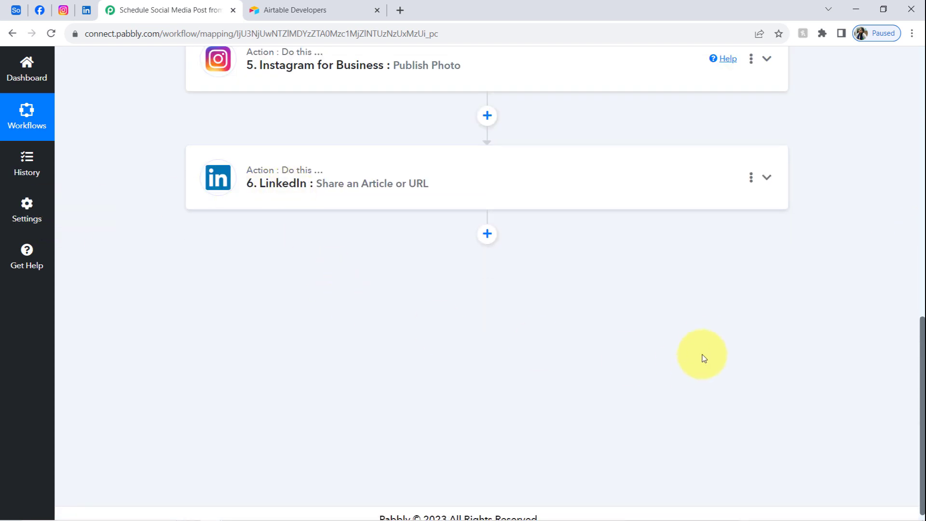
{"action": "left_click_drag", "start_coordinate": [922, 388], "coordinate": [900, 89]}
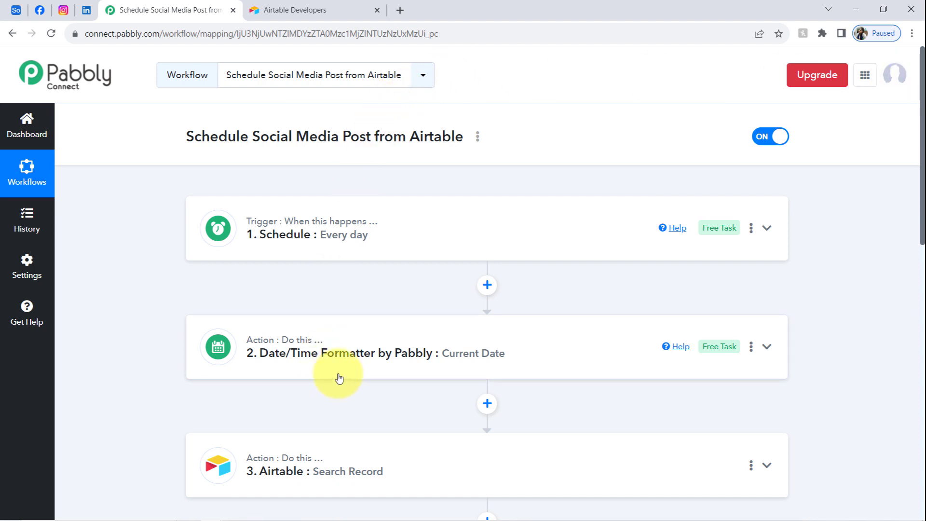
- Copy the Schedule Social Media Post from Airtable workflow's share link from its Share dialog
{"action": "left_click", "coordinate": [477, 139]}
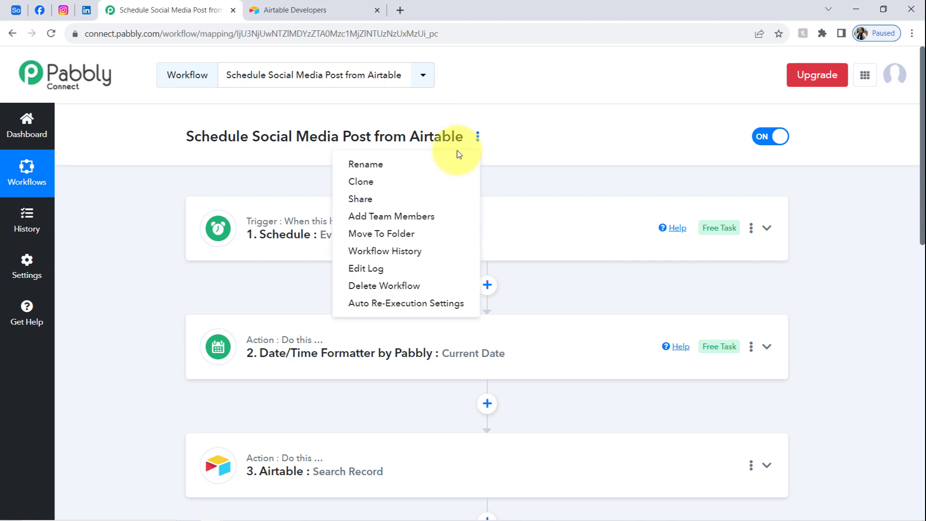
{"action": "left_click", "coordinate": [393, 197]}
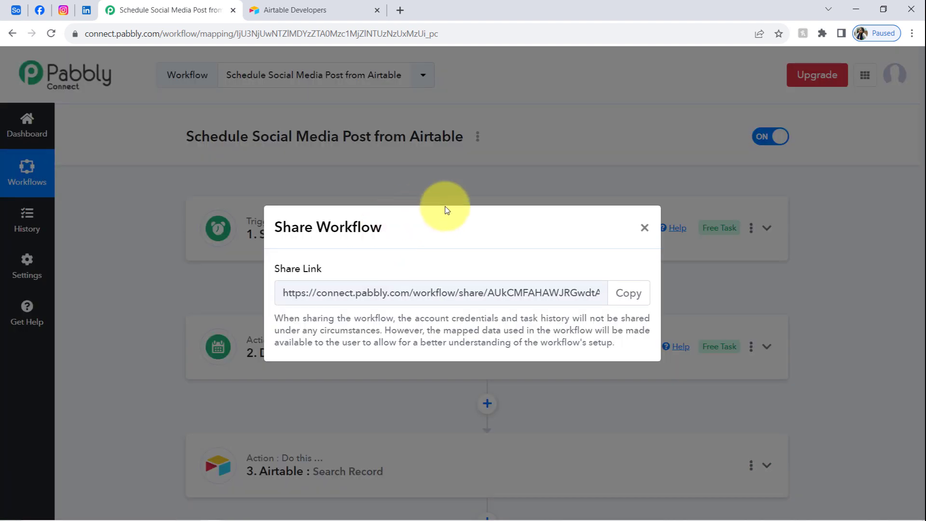
{"action": "left_click", "coordinate": [635, 295]}
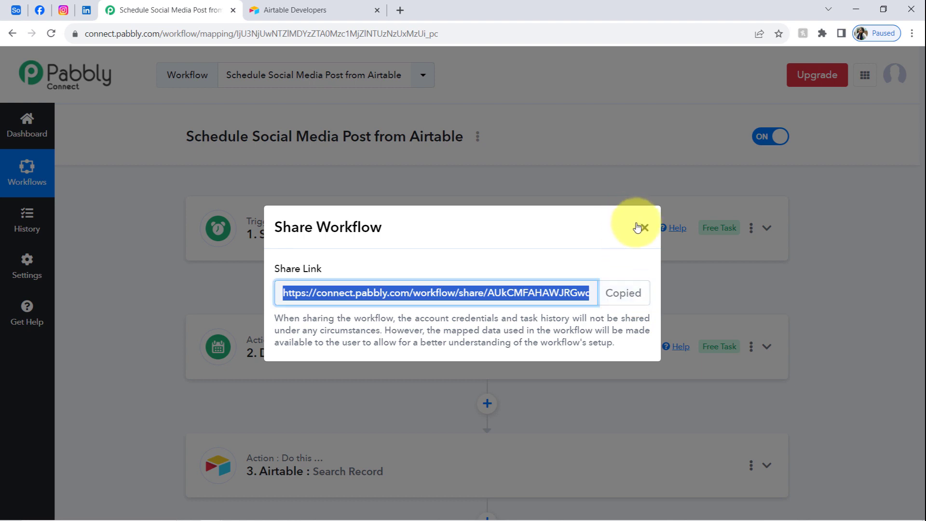
{"action": "left_click", "coordinate": [644, 228]}
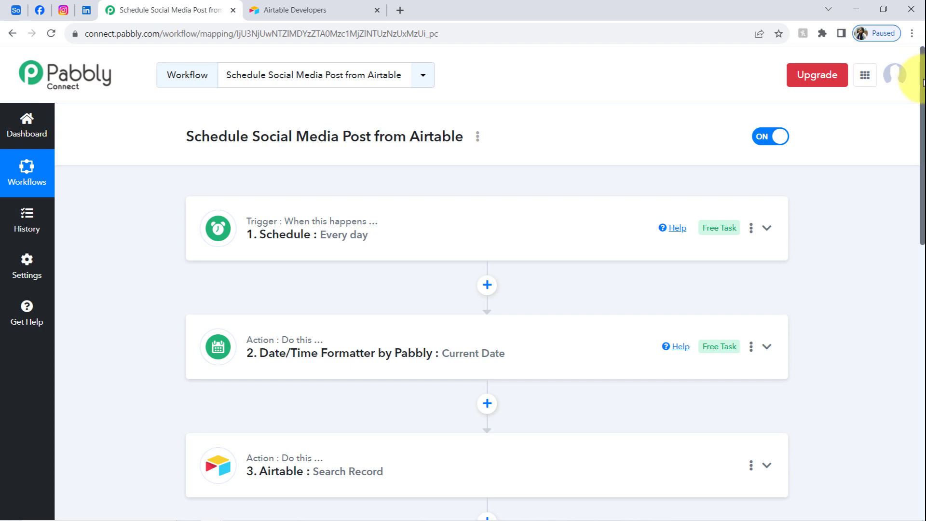
{"action": "left_click_drag", "start_coordinate": [923, 82], "coordinate": [861, 312]}
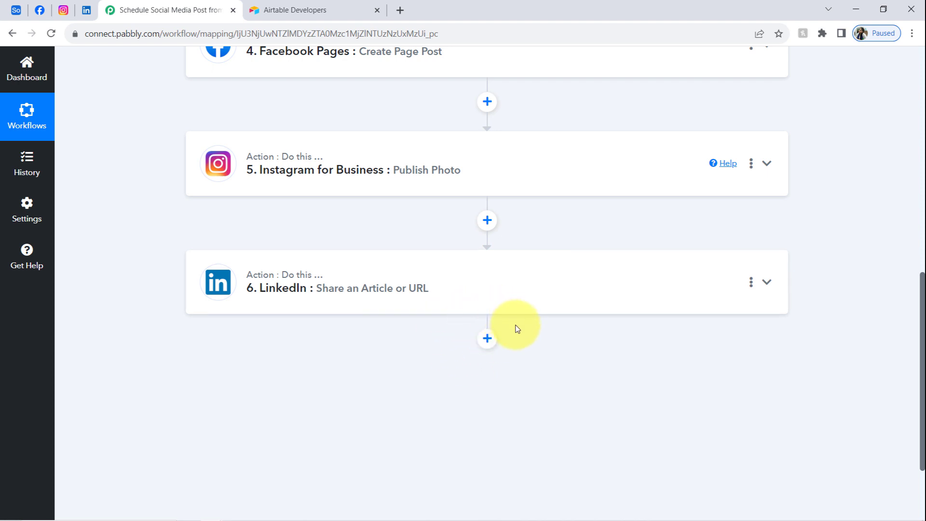
{"action": "left_click_drag", "start_coordinate": [922, 319], "coordinate": [906, 29]}
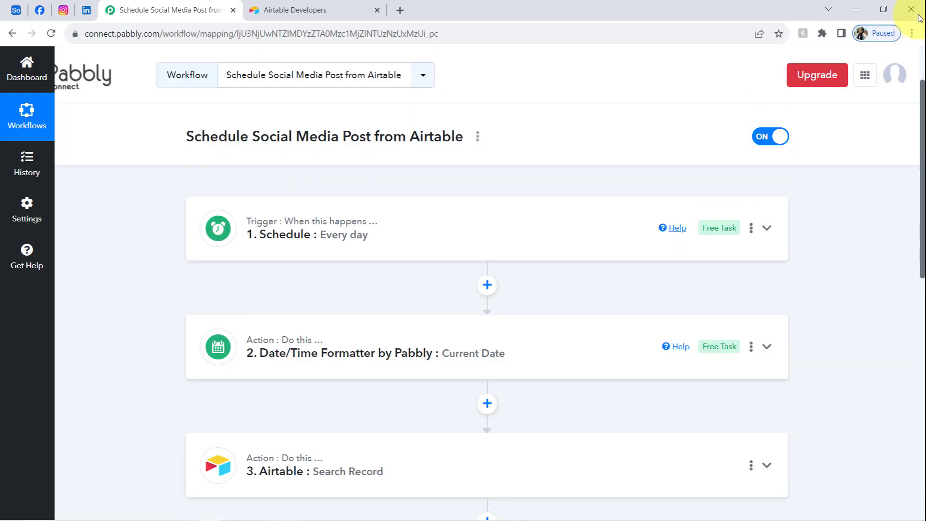